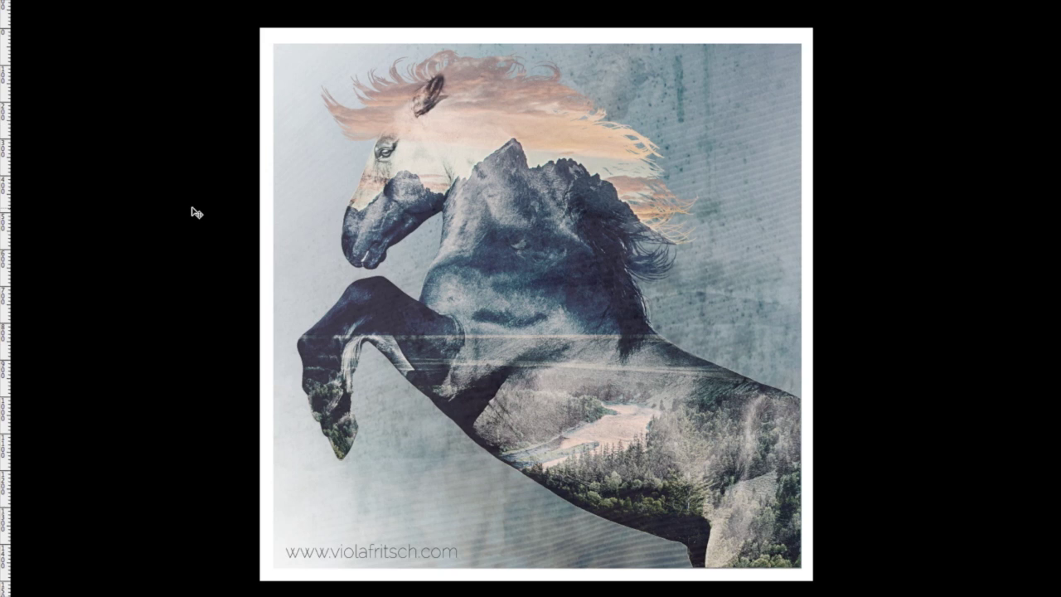
Return the pferd_quadrat.psd horse artwork from full-screen view to Standard Screen Mode.
{"action": "key", "text": "f"}
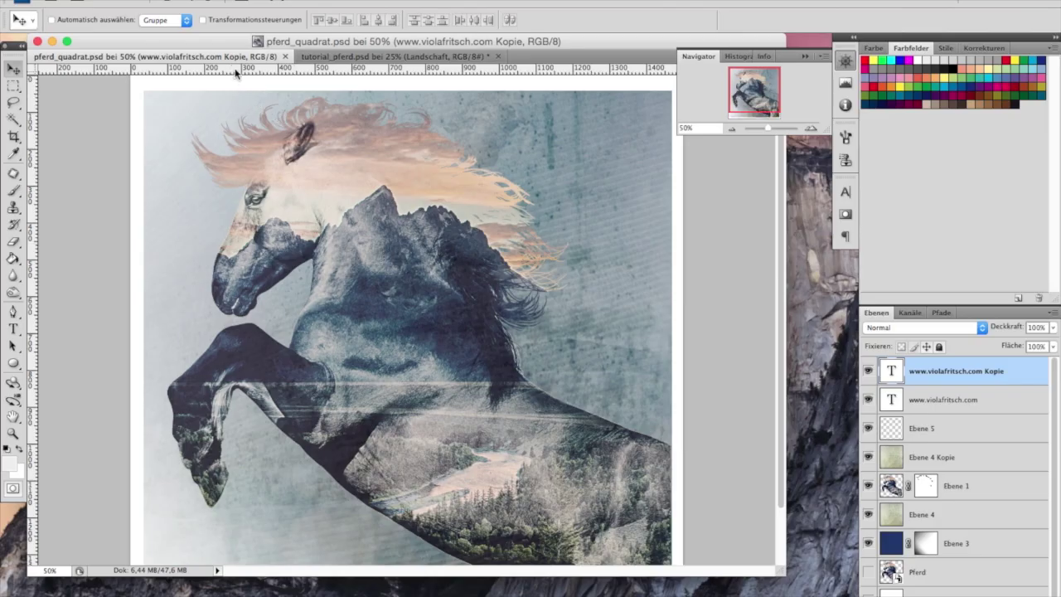
Show tutorial_pferd.psd full-screen with only the Pferd layer visible, Hintergrund hidden, and channels listed.
{"action": "left_click", "coordinate": [349, 55]}
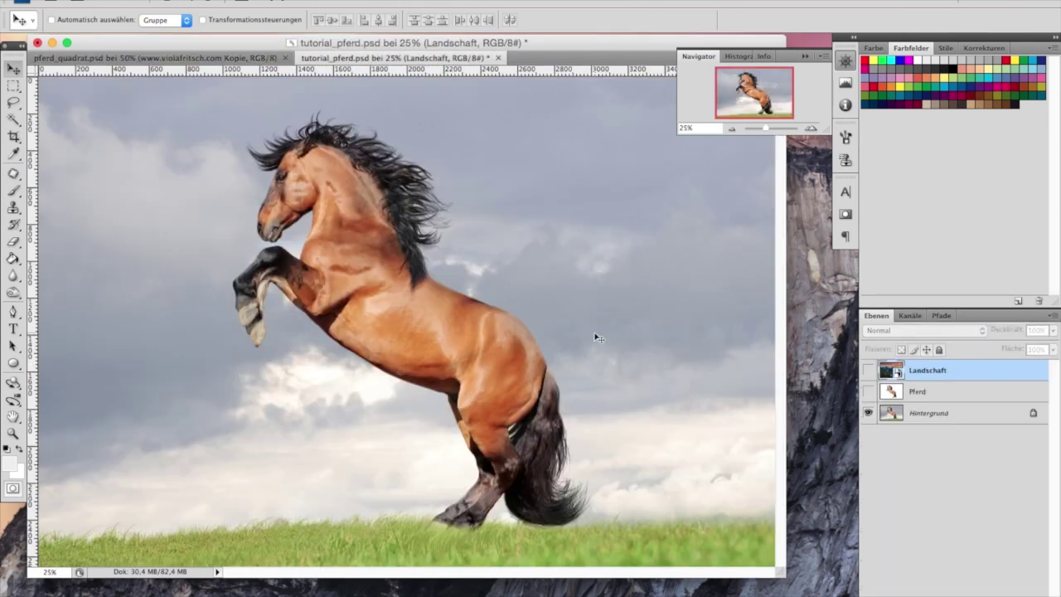
{"action": "key", "text": "f"}
{"action": "left_click_drag", "start_coordinate": [701, 414], "coordinate": [670, 405]}
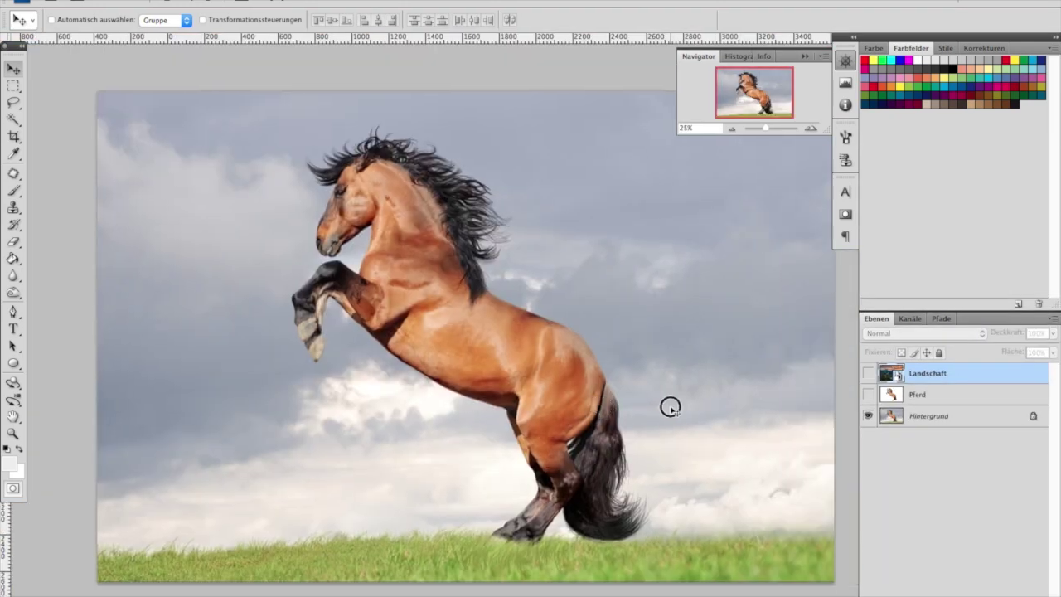
{"action": "left_click", "coordinate": [868, 395]}
{"action": "left_click", "coordinate": [868, 415]}
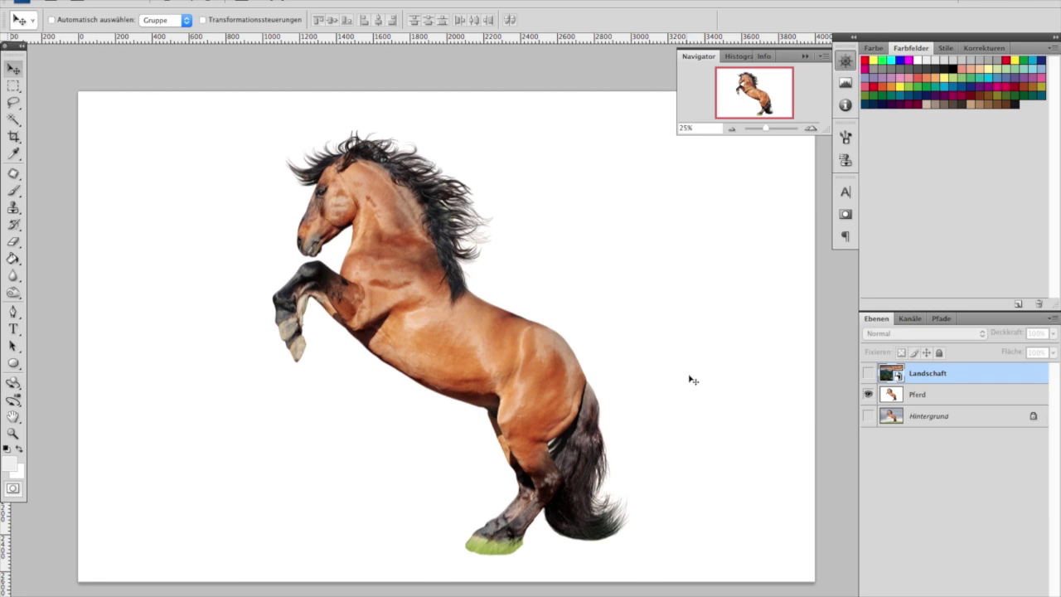
{"action": "left_click", "coordinate": [909, 319]}
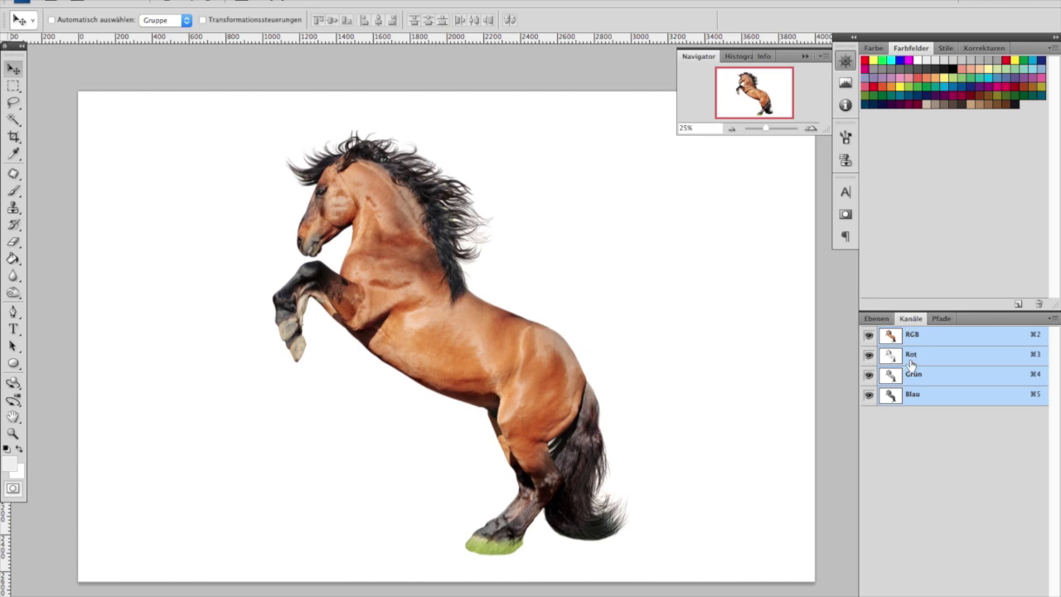
View the Rot, Grün and Blau channels one at a time to compare them.
{"action": "left_click", "coordinate": [909, 356]}
{"action": "left_click", "coordinate": [912, 375]}
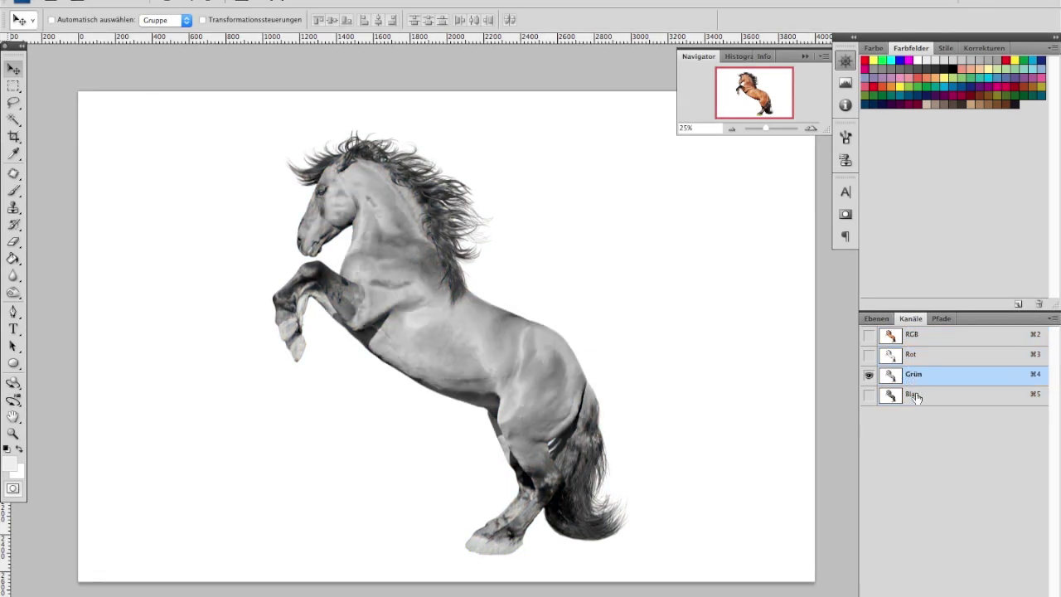
{"action": "left_click", "coordinate": [916, 394]}
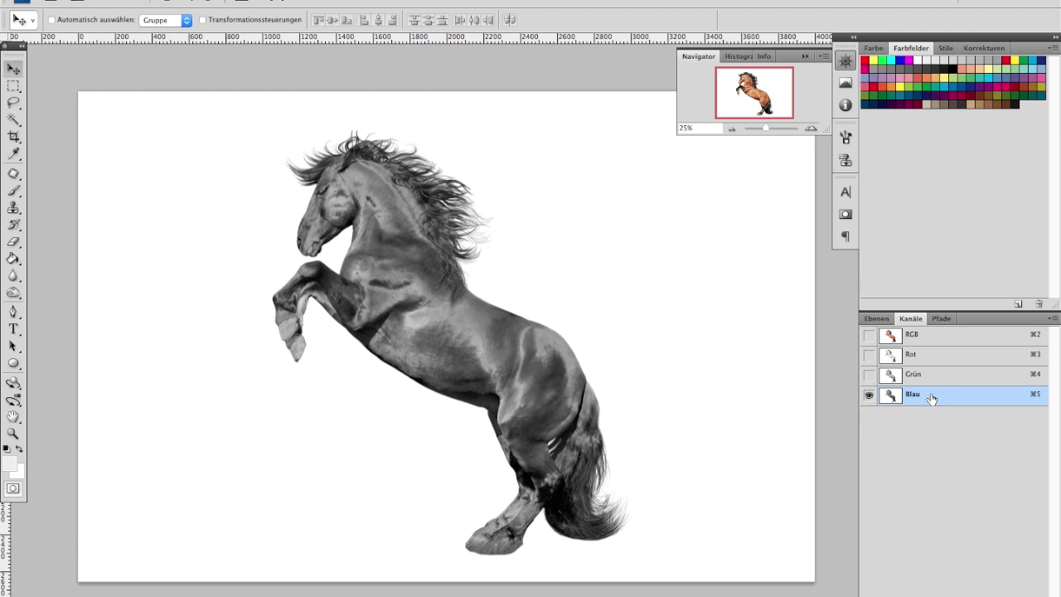
Duplicate the Blau channel as Blau Kopie.
{"action": "left_click_drag", "start_coordinate": [933, 401], "coordinate": [970, 487]}
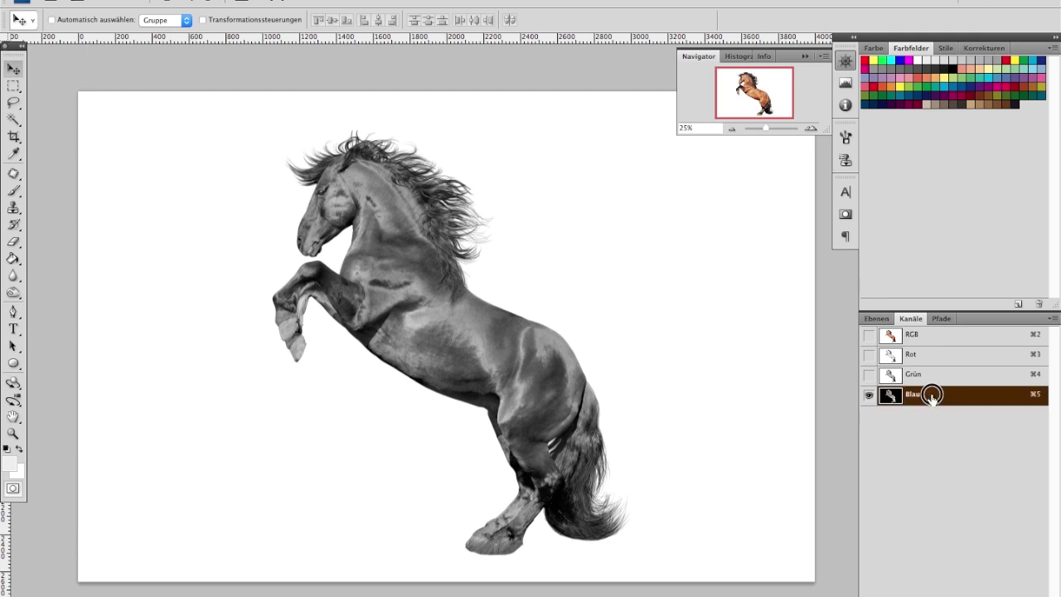
{"action": "left_click_drag", "start_coordinate": [970, 487], "coordinate": [1005, 595]}
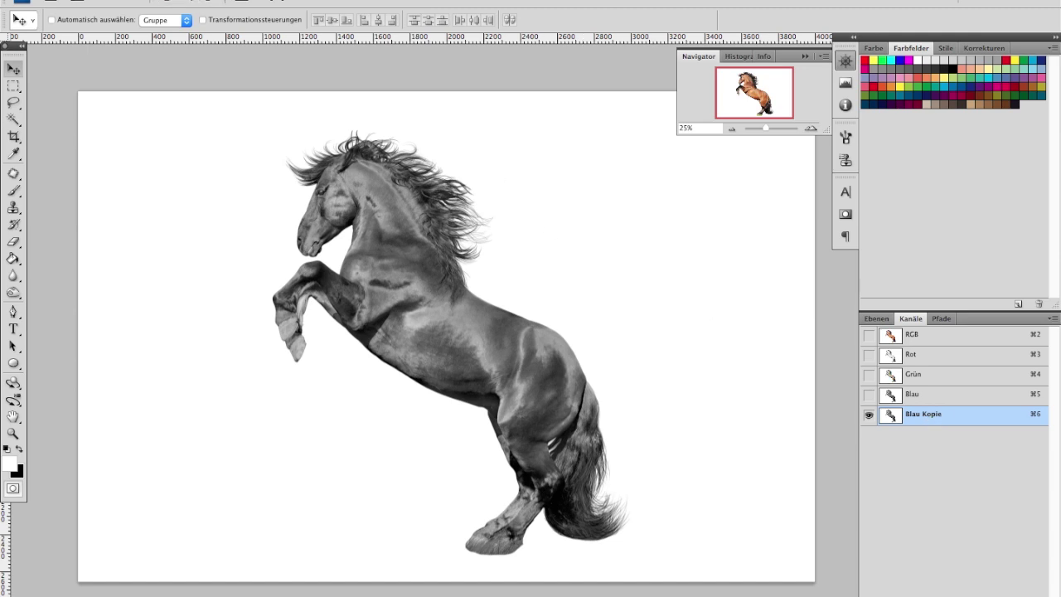
{"action": "left_click", "coordinate": [222, 0]}
{"action": "mouse_move", "coordinate": [250, 15]}
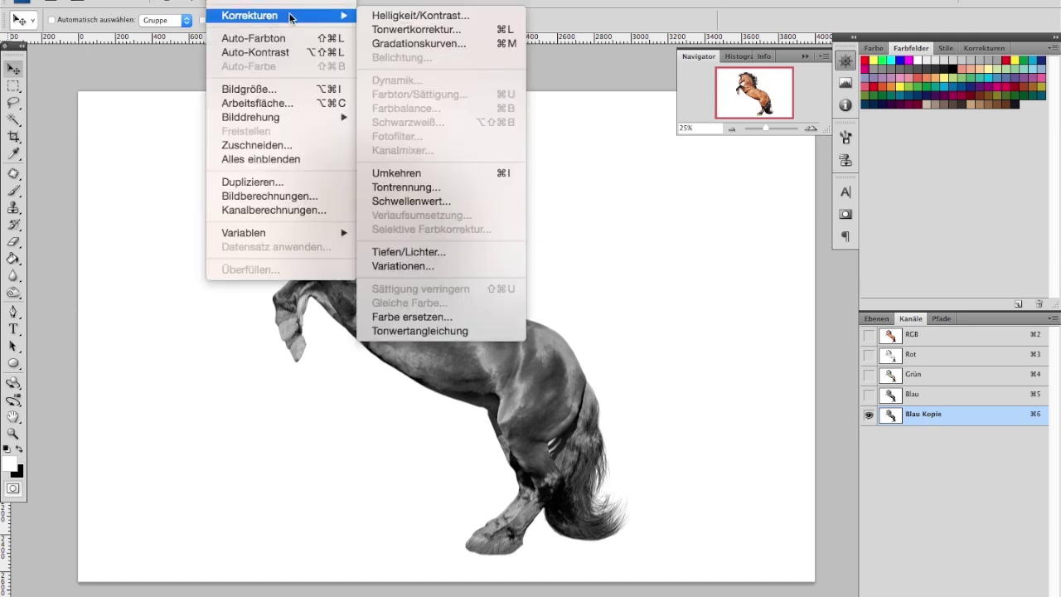
Apply Levels to Blau Kopie with input values 101, 0,25 and 255.
{"action": "left_click", "coordinate": [403, 34]}
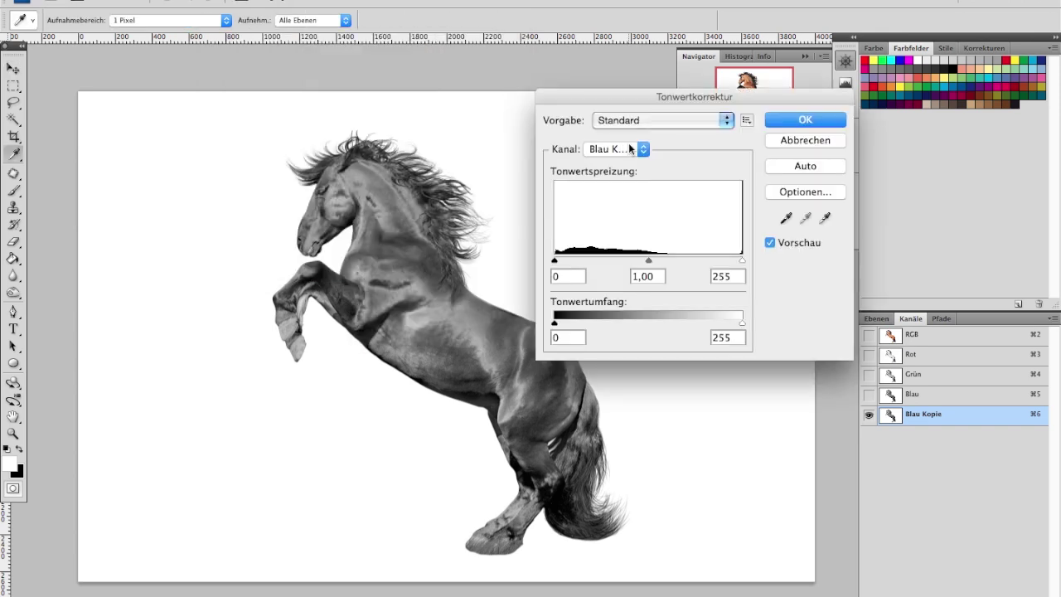
{"action": "left_click_drag", "start_coordinate": [620, 101], "coordinate": [643, 95]}
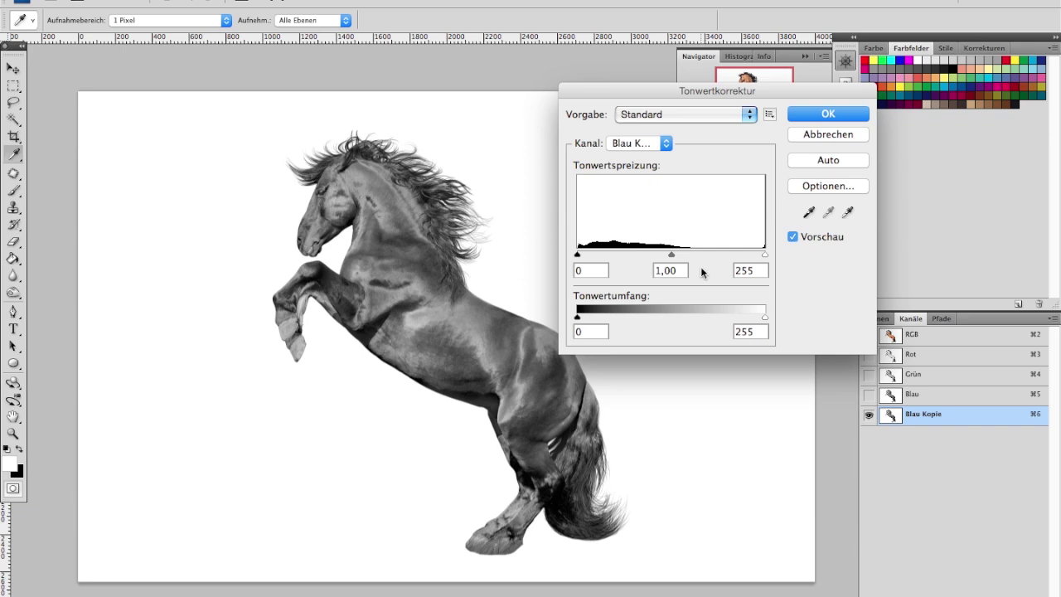
{"action": "left_click_drag", "start_coordinate": [673, 253], "coordinate": [736, 255]}
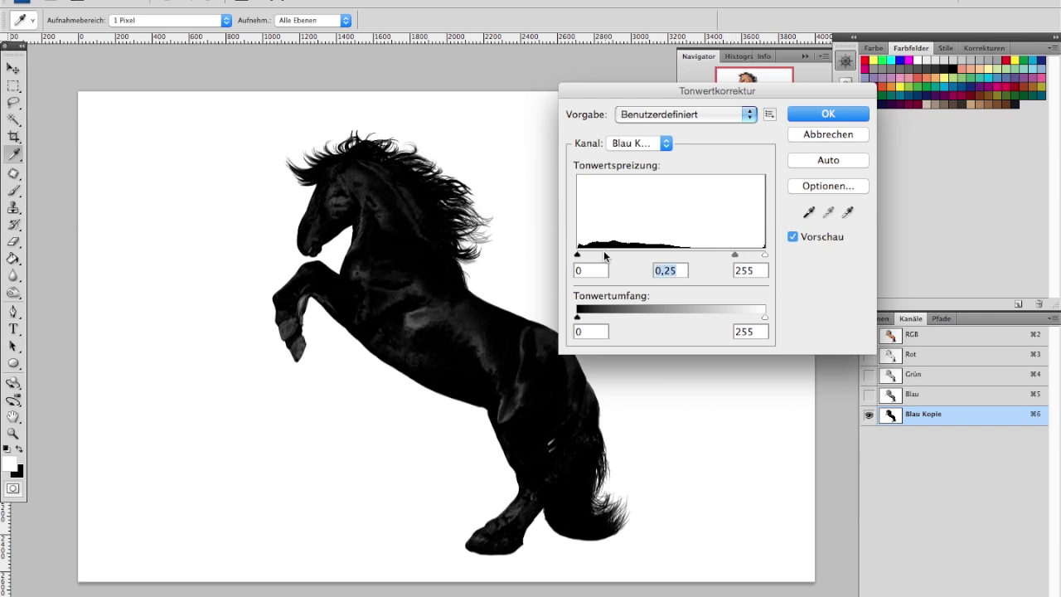
{"action": "left_click_drag", "start_coordinate": [578, 257], "coordinate": [655, 253]}
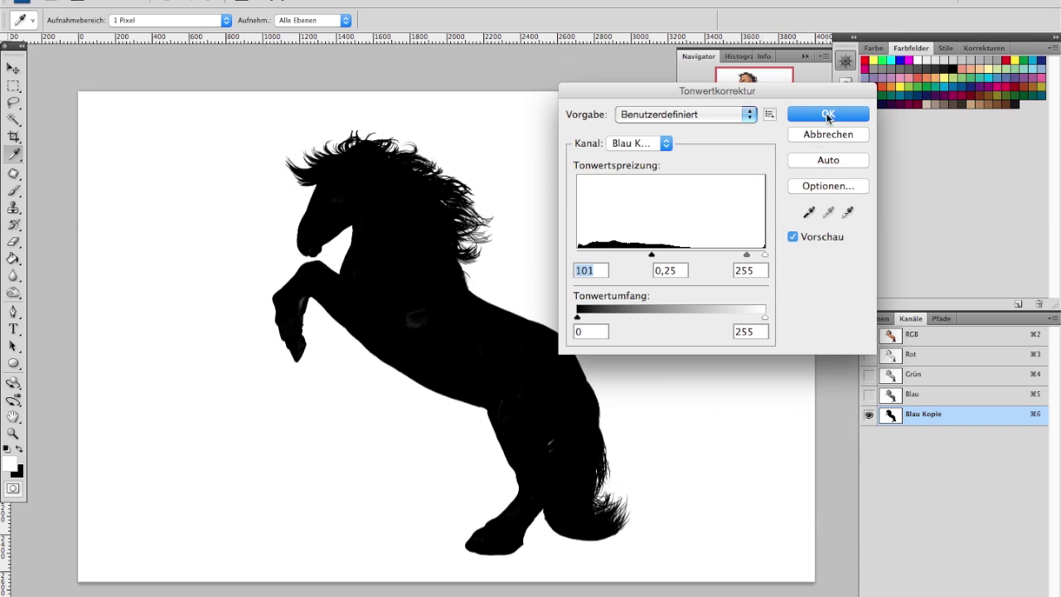
{"action": "left_click", "coordinate": [827, 115]}
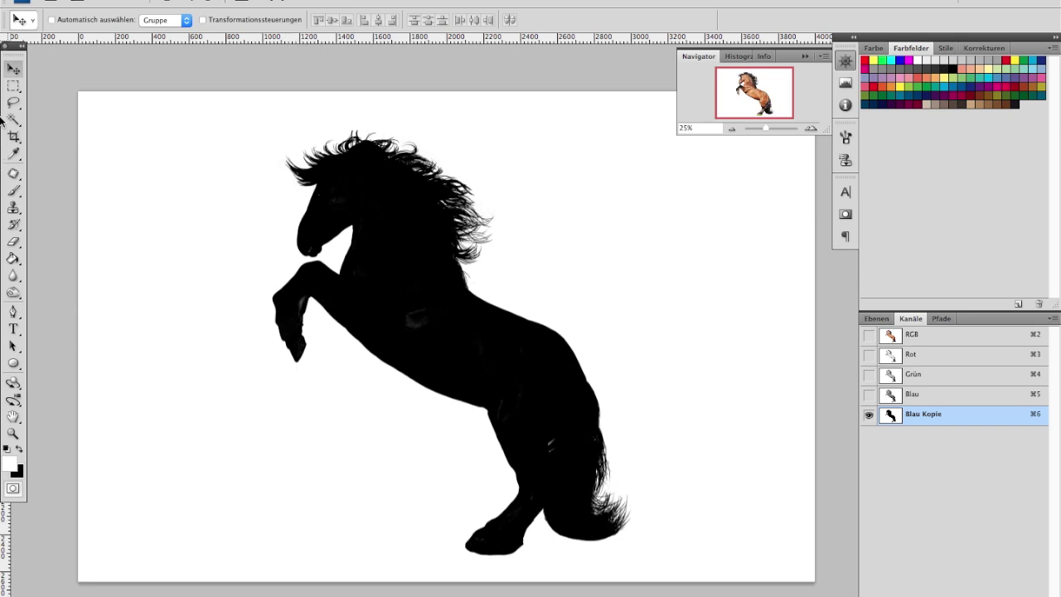
Set up a 47 px black brush at 100% flow, zoomed to 100% on the horse's head.
{"action": "key", "text": "b"}
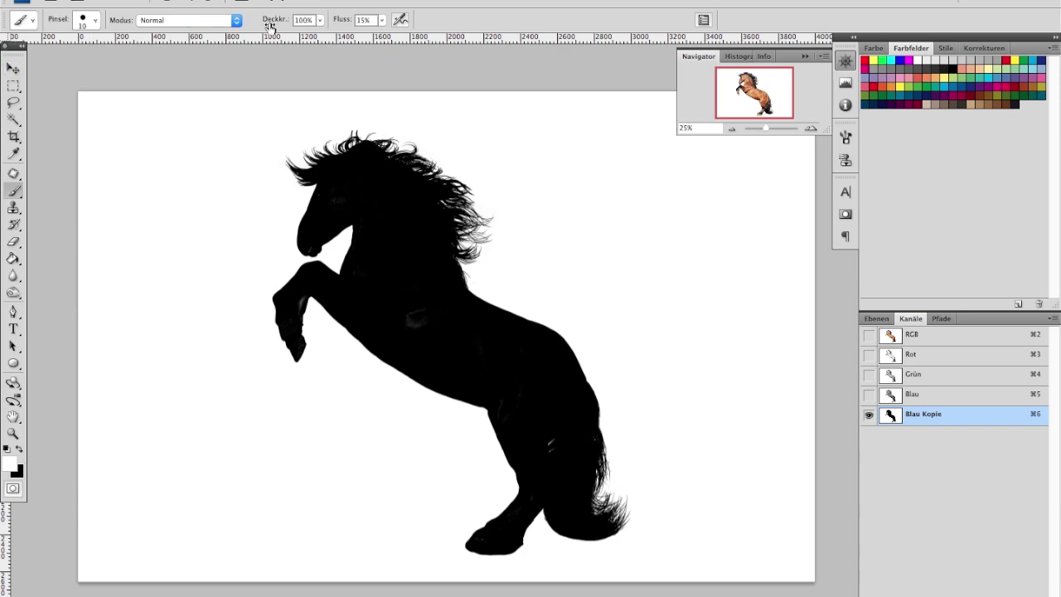
{"action": "left_click", "coordinate": [810, 129]}
{"action": "left_click", "coordinate": [809, 128]}
{"action": "mouse_move", "coordinate": [170, 166]}
{"action": "left_mouse_down"}
{"action": "mouse_move", "coordinate": [360, 251]}
{"action": "mouse_move", "coordinate": [486, 325]}
{"action": "mouse_move", "coordinate": [379, 261]}
{"action": "mouse_move", "coordinate": [483, 351]}
{"action": "mouse_move", "coordinate": [489, 389]}
{"action": "left_mouse_up"}
{"action": "right_click", "coordinate": [427, 249]}
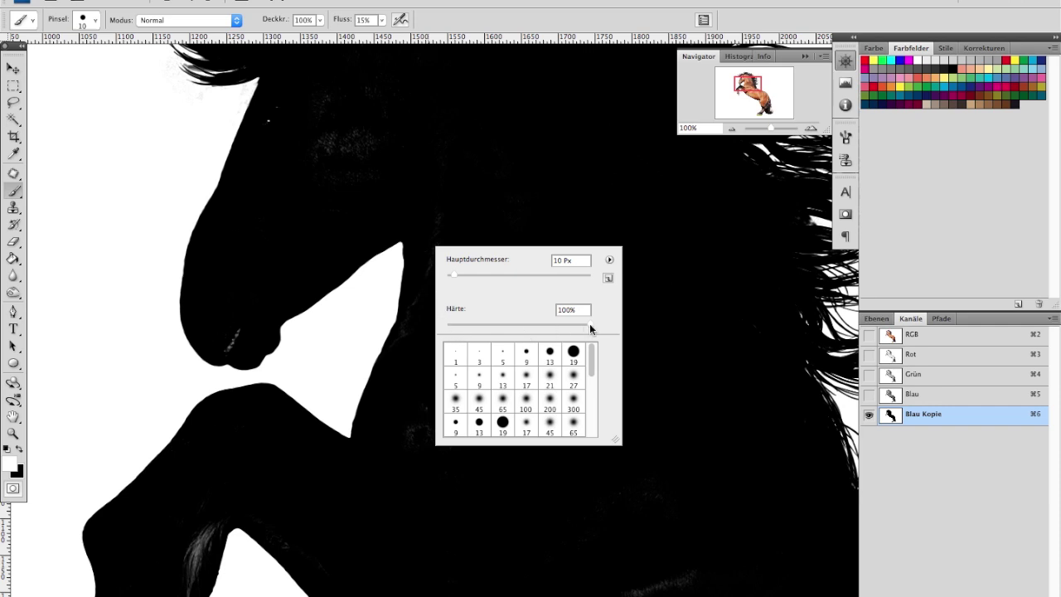
{"action": "left_click", "coordinate": [481, 275]}
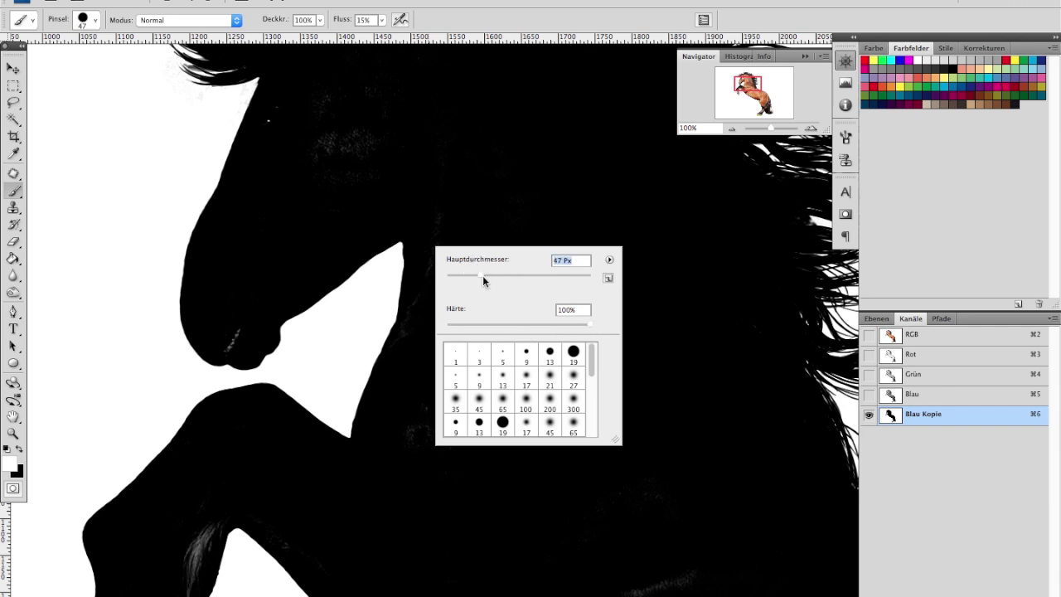
{"action": "left_click", "coordinate": [369, 190]}
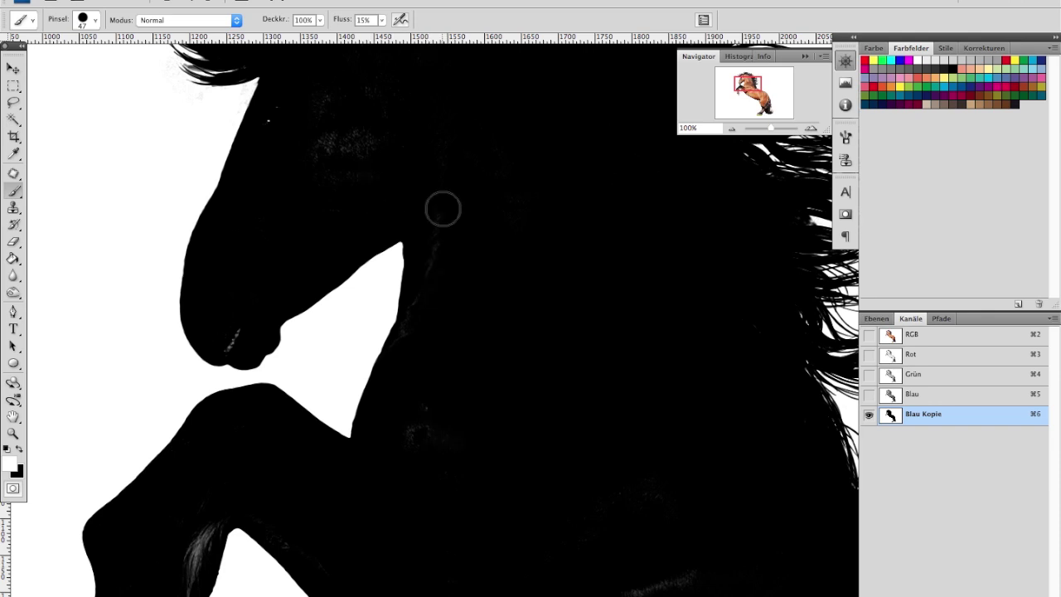
{"action": "key", "text": "x"}
{"action": "left_click", "coordinate": [382, 19]}
{"action": "left_click_drag", "start_coordinate": [376, 34], "coordinate": [466, 36]}
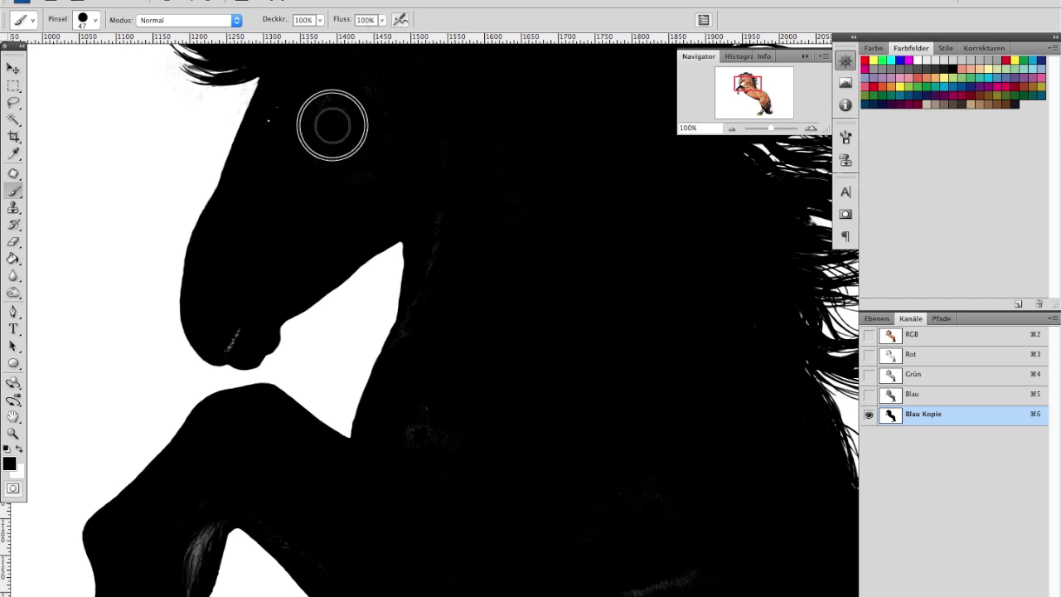
{"action": "scroll", "coordinate": [356, 142], "scroll_direction": "up", "scroll_amount": 3}
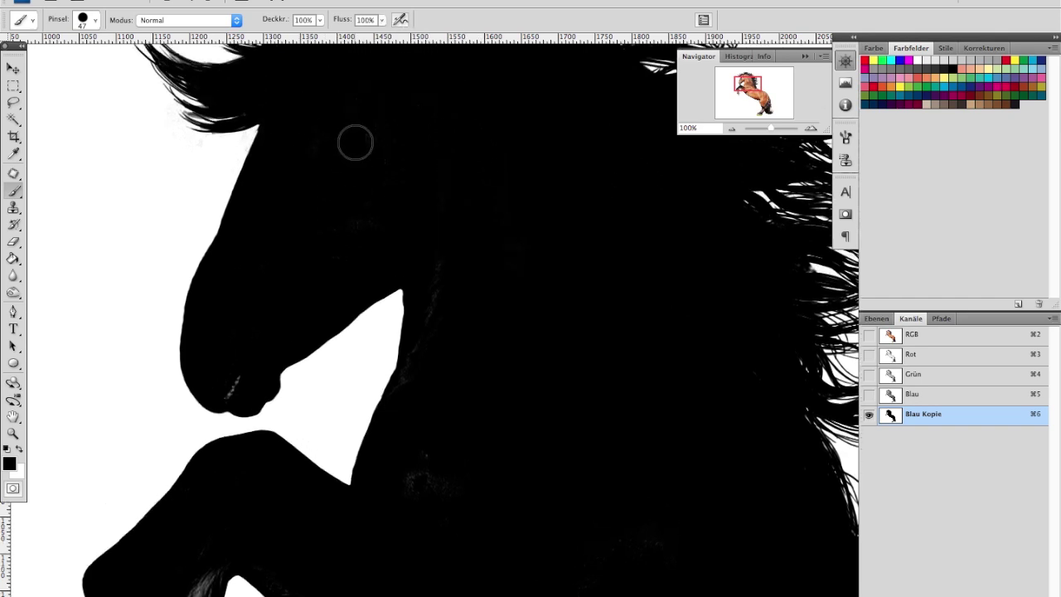
{"action": "scroll", "coordinate": [355, 143], "scroll_direction": "up", "scroll_amount": 3}
{"action": "scroll", "coordinate": [348, 135], "scroll_direction": "up", "scroll_amount": 2}
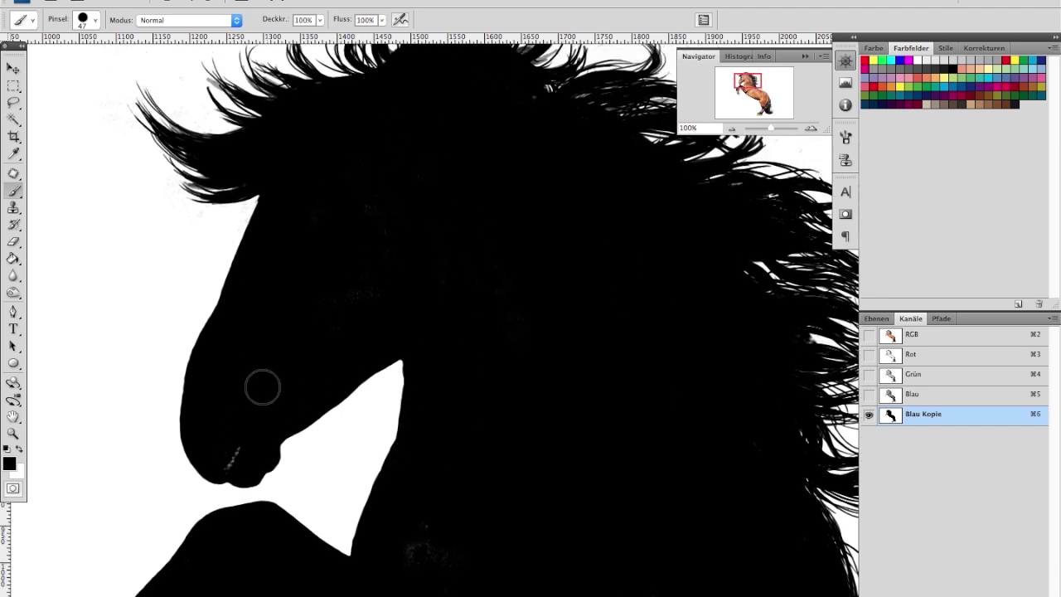
Paint black over the grey speckles on the nose, head, chest, foreleg and hoof.
{"action": "left_click_drag", "start_coordinate": [225, 450], "coordinate": [239, 440]}
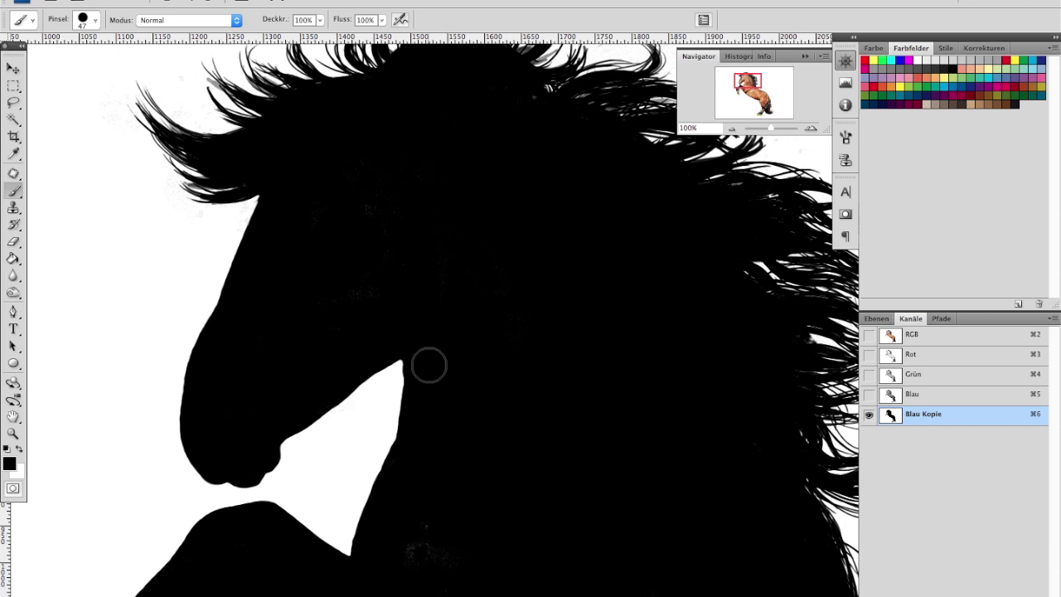
{"action": "left_click_drag", "start_coordinate": [367, 213], "coordinate": [544, 469]}
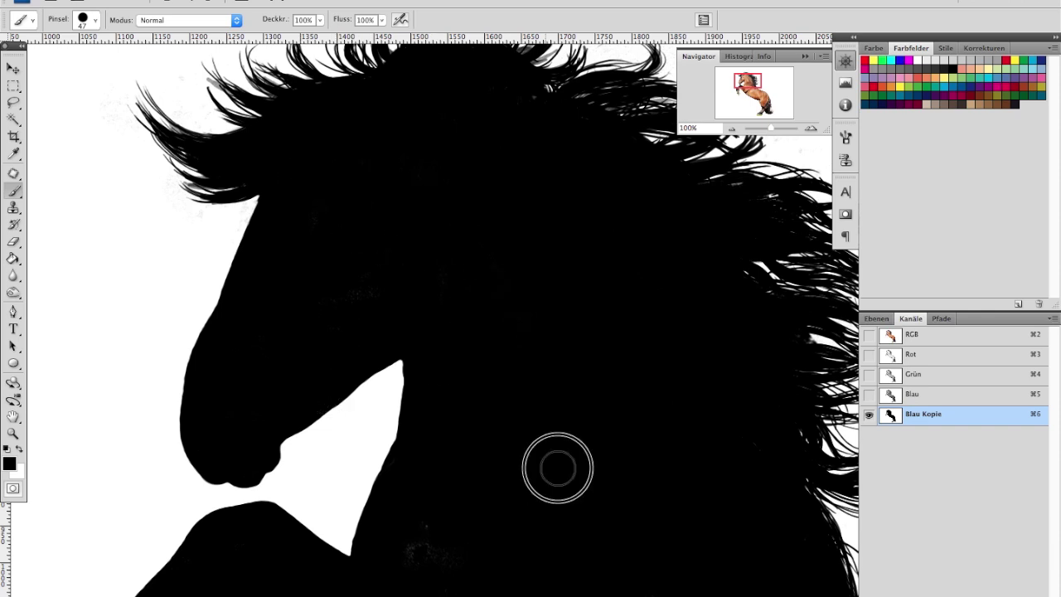
{"action": "left_click_drag", "start_coordinate": [483, 389], "coordinate": [487, 198]}
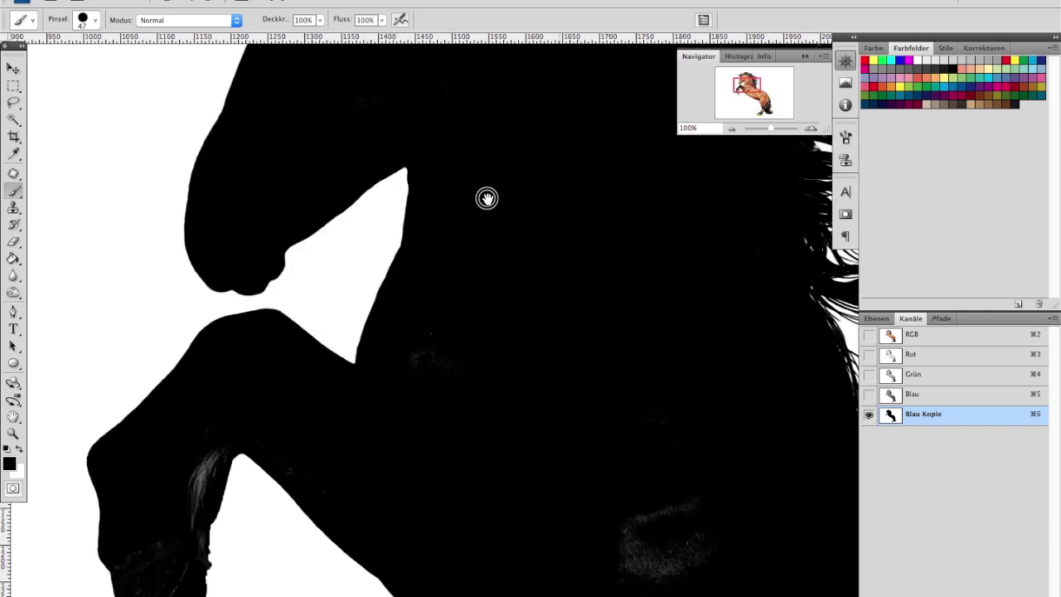
{"action": "mouse_move", "coordinate": [437, 343]}
{"action": "left_mouse_down"}
{"action": "mouse_move", "coordinate": [405, 372]}
{"action": "mouse_move", "coordinate": [518, 441]}
{"action": "mouse_move", "coordinate": [543, 248]}
{"action": "left_mouse_up"}
{"action": "mouse_move", "coordinate": [194, 237]}
{"action": "left_mouse_down"}
{"action": "mouse_move", "coordinate": [179, 323]}
{"action": "mouse_move", "coordinate": [129, 352]}
{"action": "mouse_move", "coordinate": [161, 367]}
{"action": "mouse_move", "coordinate": [158, 426]}
{"action": "mouse_move", "coordinate": [170, 417]}
{"action": "mouse_move", "coordinate": [183, 434]}
{"action": "mouse_move", "coordinate": [190, 419]}
{"action": "mouse_move", "coordinate": [183, 456]}
{"action": "mouse_move", "coordinate": [174, 424]}
{"action": "left_mouse_up"}
{"action": "left_click_drag", "start_coordinate": [124, 353], "coordinate": [145, 330]}
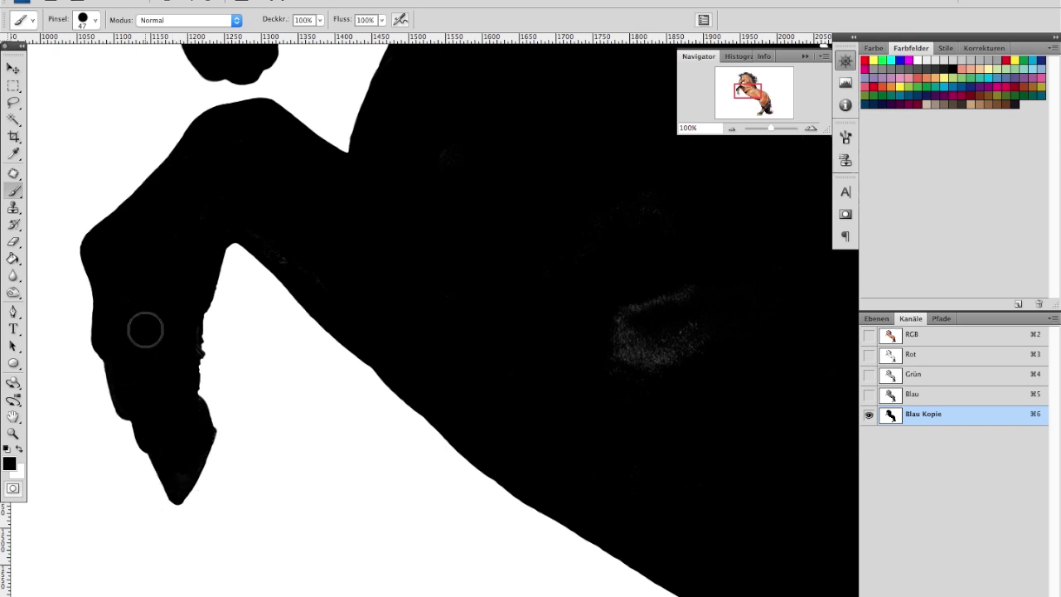
Enlarge the brush to 67 px and paint out the grey speckles on the body.
{"action": "mouse_move", "coordinate": [610, 350]}
{"action": "left_mouse_down"}
{"action": "mouse_move", "coordinate": [599, 334]}
{"action": "mouse_move", "coordinate": [448, 303]}
{"action": "left_mouse_up"}
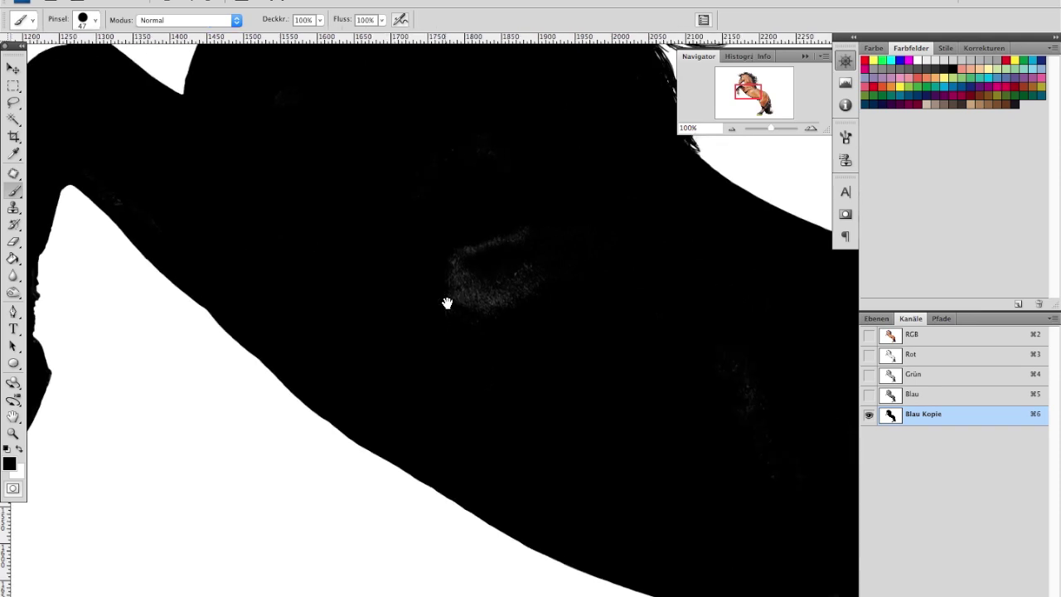
{"action": "right_click", "coordinate": [509, 296]}
{"action": "left_click_drag", "start_coordinate": [564, 326], "coordinate": [575, 324]}
{"action": "key", "text": "Return"}
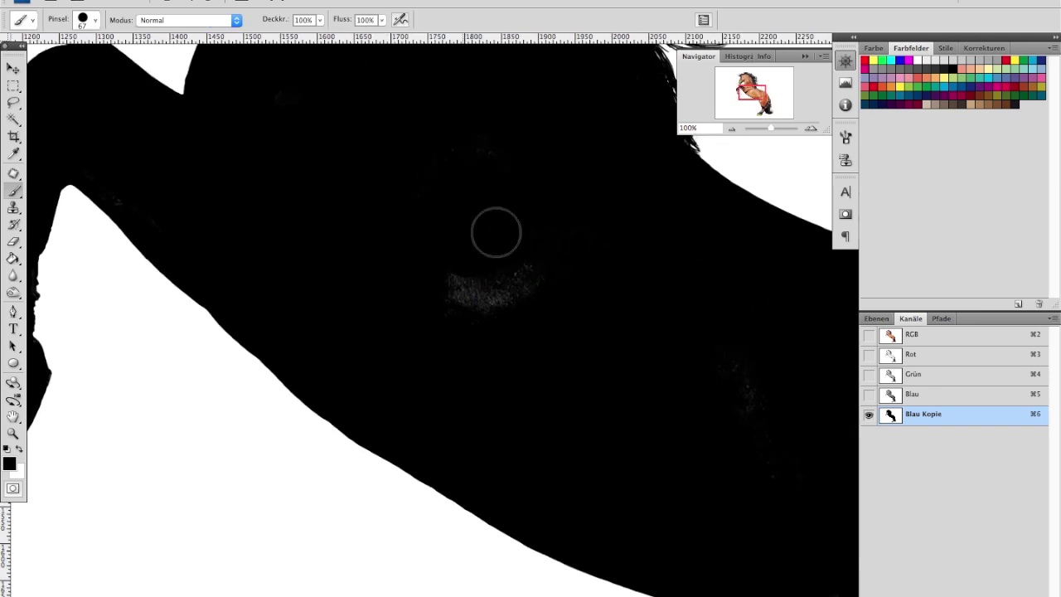
{"action": "left_click_drag", "start_coordinate": [496, 232], "coordinate": [500, 289]}
{"action": "left_click_drag", "start_coordinate": [413, 211], "coordinate": [422, 318]}
{"action": "left_click_drag", "start_coordinate": [498, 321], "coordinate": [495, 440]}
{"action": "mouse_move", "coordinate": [246, 256]}
{"action": "left_mouse_down"}
{"action": "mouse_move", "coordinate": [332, 244]}
{"action": "mouse_move", "coordinate": [462, 398]}
{"action": "mouse_move", "coordinate": [517, 436]}
{"action": "mouse_move", "coordinate": [476, 422]}
{"action": "mouse_move", "coordinate": [506, 301]}
{"action": "mouse_move", "coordinate": [436, 291]}
{"action": "mouse_move", "coordinate": [445, 308]}
{"action": "left_mouse_up"}
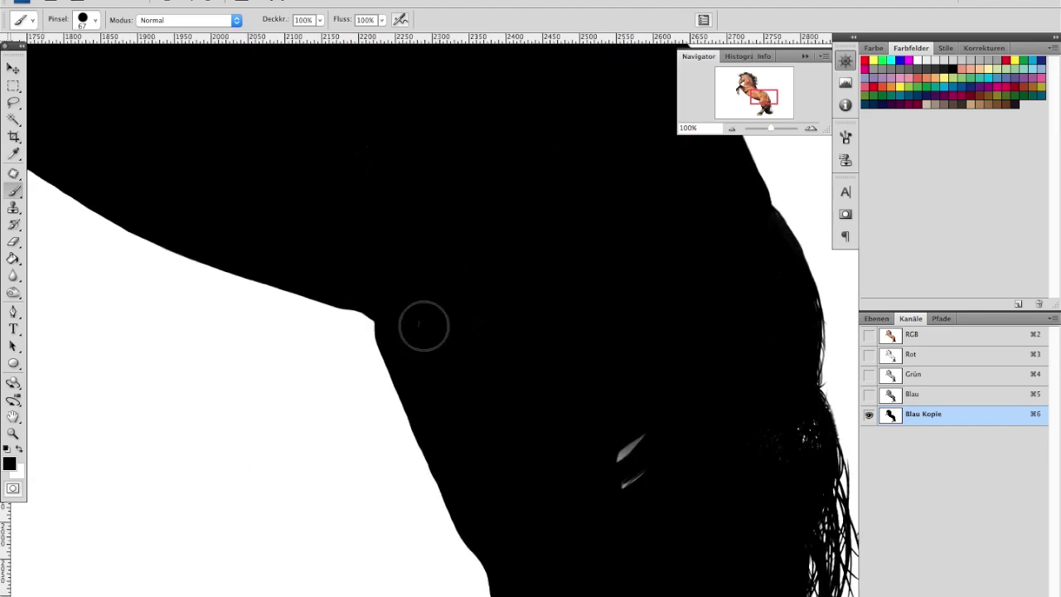
Paint the lower leg's speckles black, then zoom out to view the whole horse.
{"action": "mouse_move", "coordinate": [483, 379]}
{"action": "left_mouse_down"}
{"action": "mouse_move", "coordinate": [514, 341]}
{"action": "mouse_move", "coordinate": [504, 284]}
{"action": "left_mouse_up"}
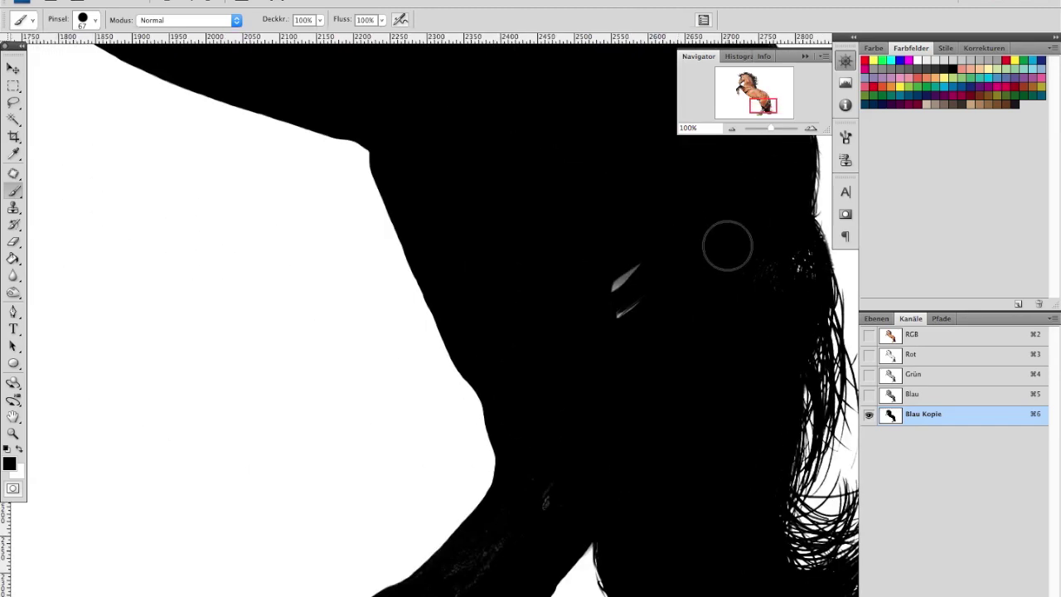
{"action": "left_click_drag", "start_coordinate": [587, 415], "coordinate": [590, 239]}
{"action": "mouse_move", "coordinate": [557, 305]}
{"action": "left_mouse_down"}
{"action": "mouse_move", "coordinate": [498, 407]}
{"action": "mouse_move", "coordinate": [473, 429]}
{"action": "mouse_move", "coordinate": [509, 370]}
{"action": "mouse_move", "coordinate": [413, 470]}
{"action": "mouse_move", "coordinate": [357, 498]}
{"action": "mouse_move", "coordinate": [368, 509]}
{"action": "mouse_move", "coordinate": [388, 505]}
{"action": "mouse_move", "coordinate": [337, 510]}
{"action": "left_mouse_up"}
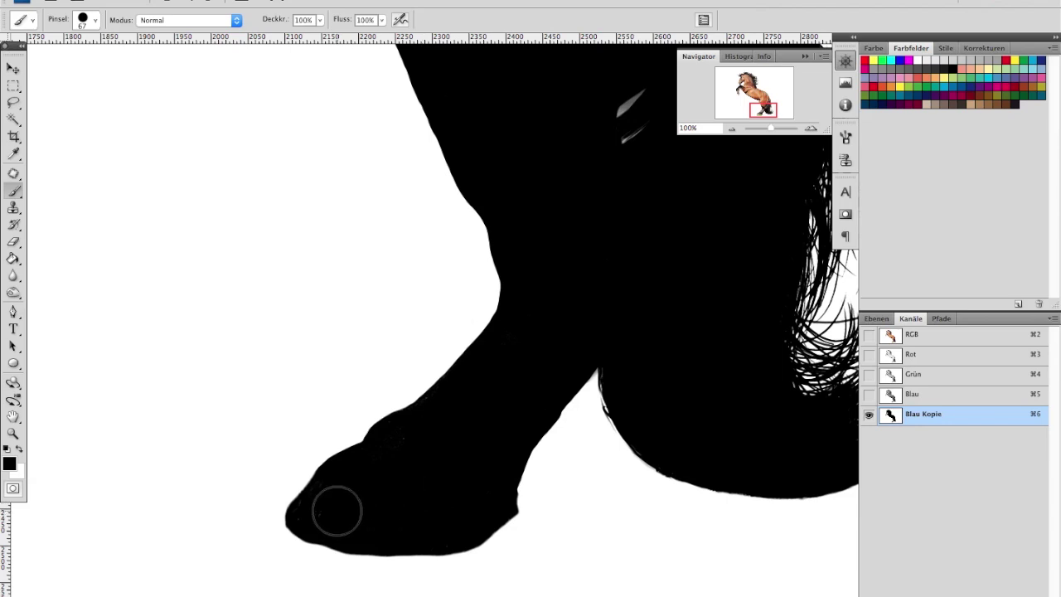
{"action": "left_click_drag", "start_coordinate": [573, 171], "coordinate": [607, 382]}
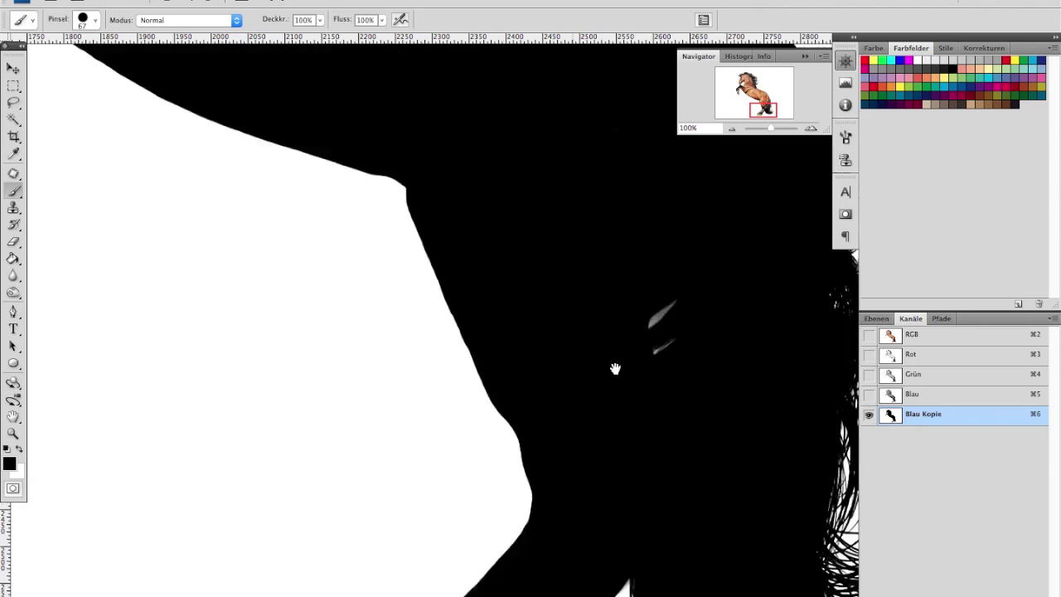
{"action": "left_click", "coordinate": [730, 127]}
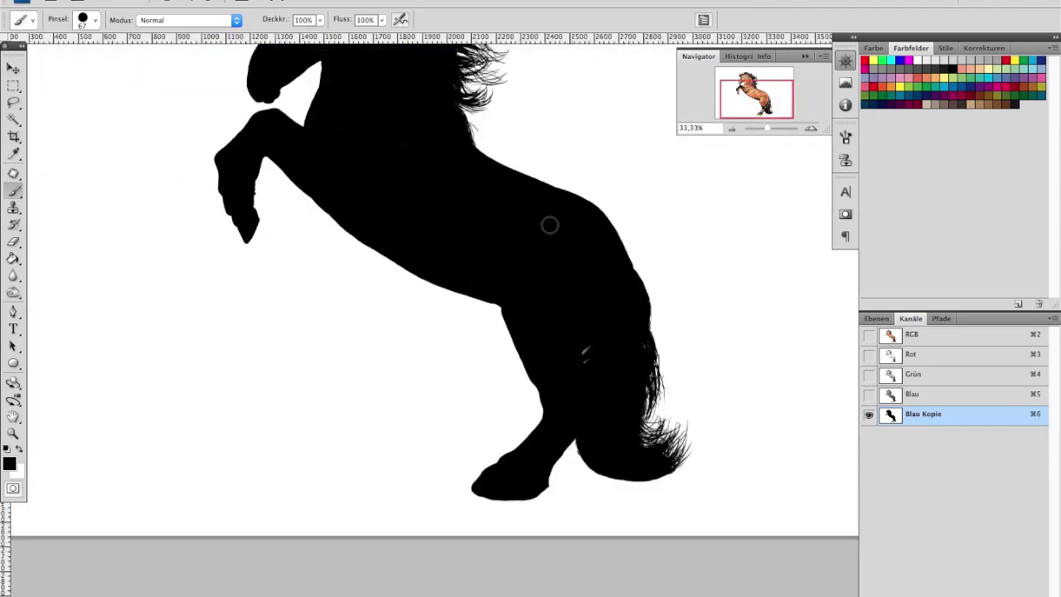
{"action": "left_click_drag", "start_coordinate": [461, 175], "coordinate": [488, 268]}
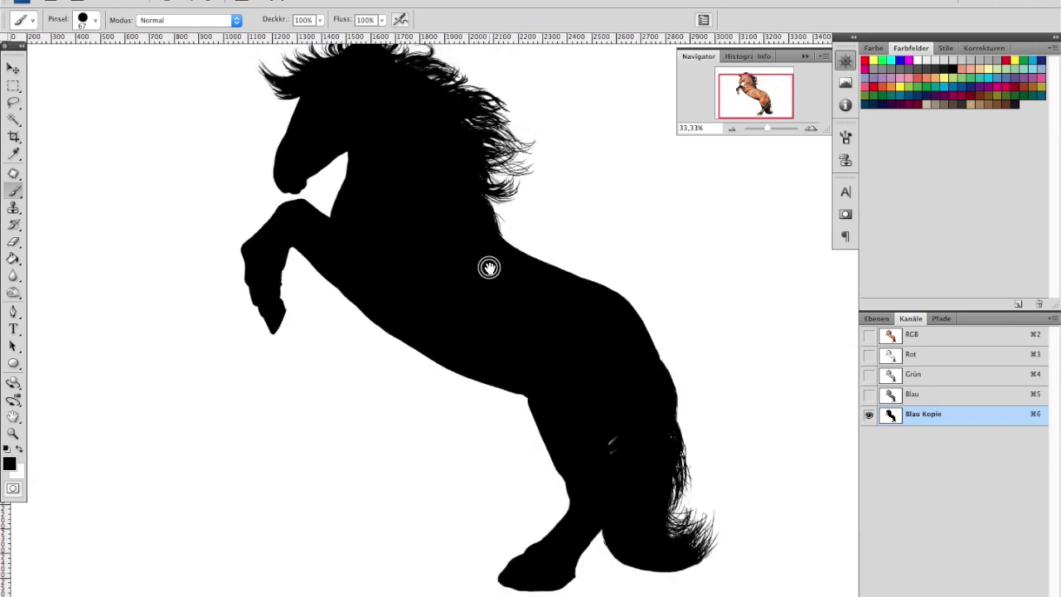
{"action": "left_click", "coordinate": [14, 68]}
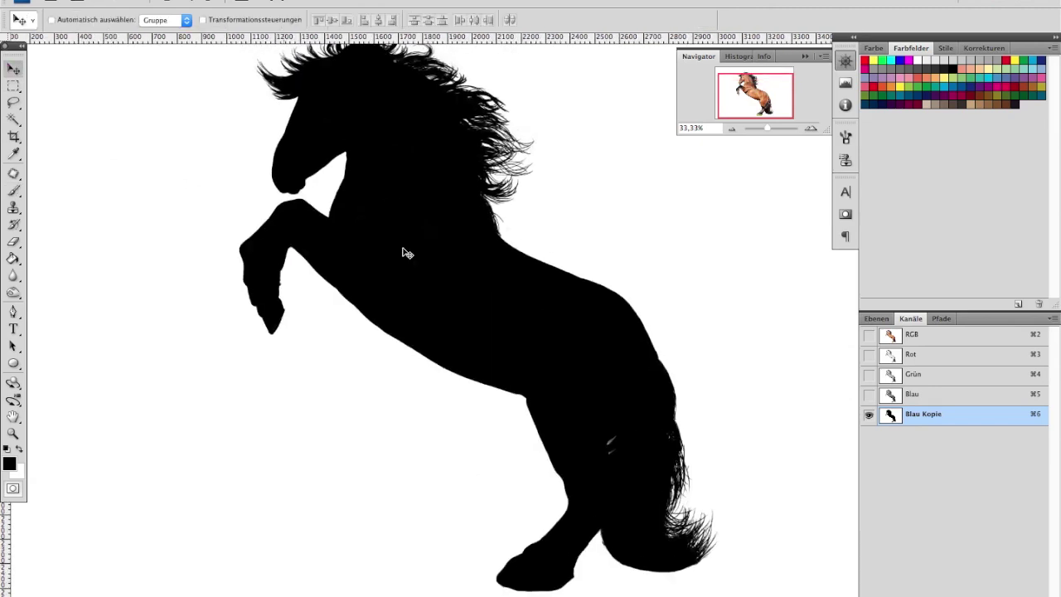
Load Blau Kopie as an inverted selection, return to RGB, and activate the Pferd layer.
{"action": "left_click", "coordinate": [891, 417], "text": "super"}
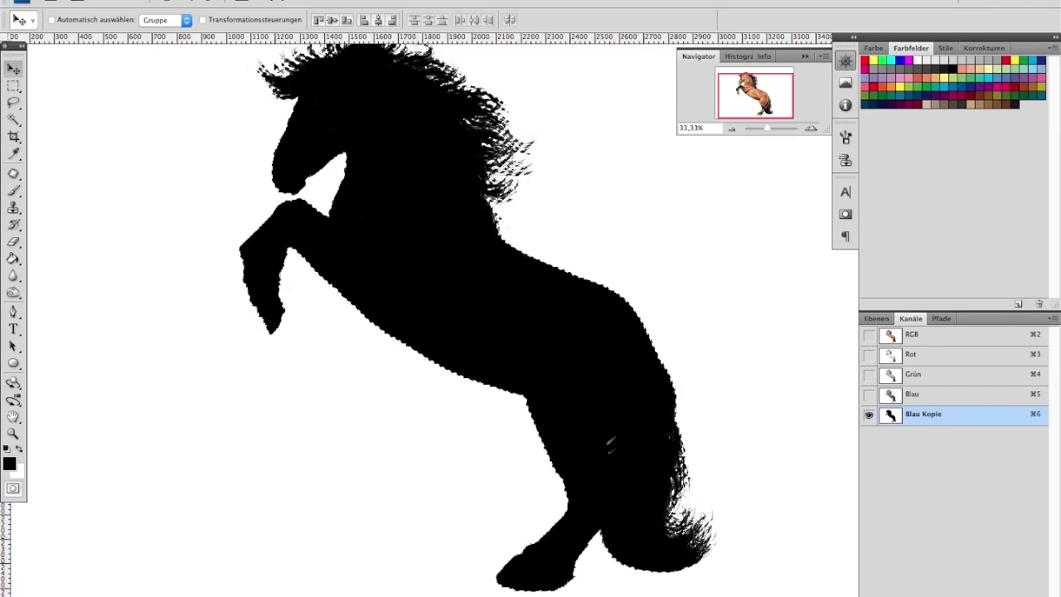
{"action": "left_click", "coordinate": [294, 2]}
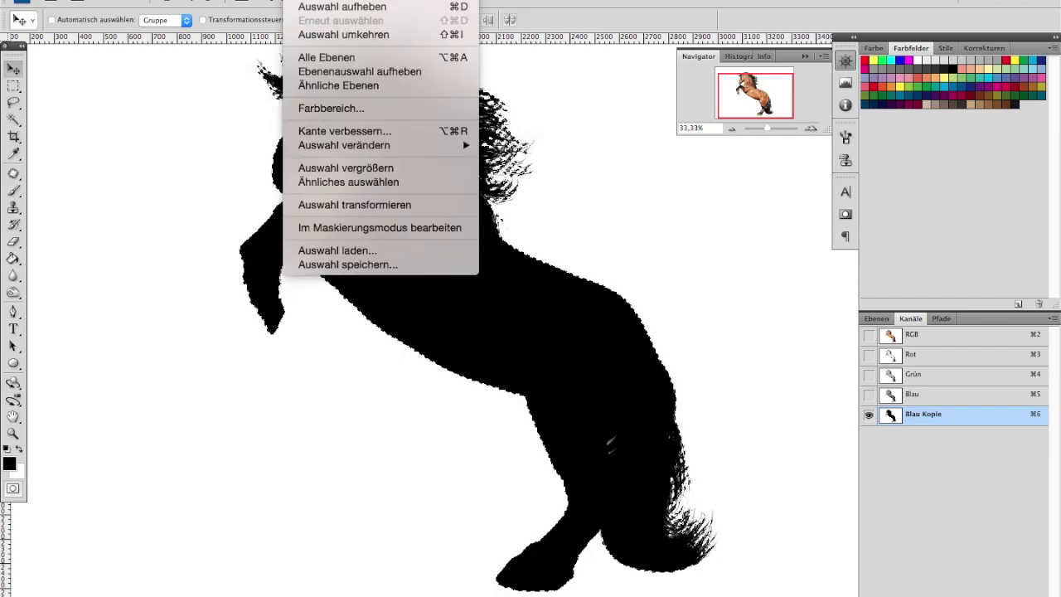
{"action": "left_click", "coordinate": [325, 35]}
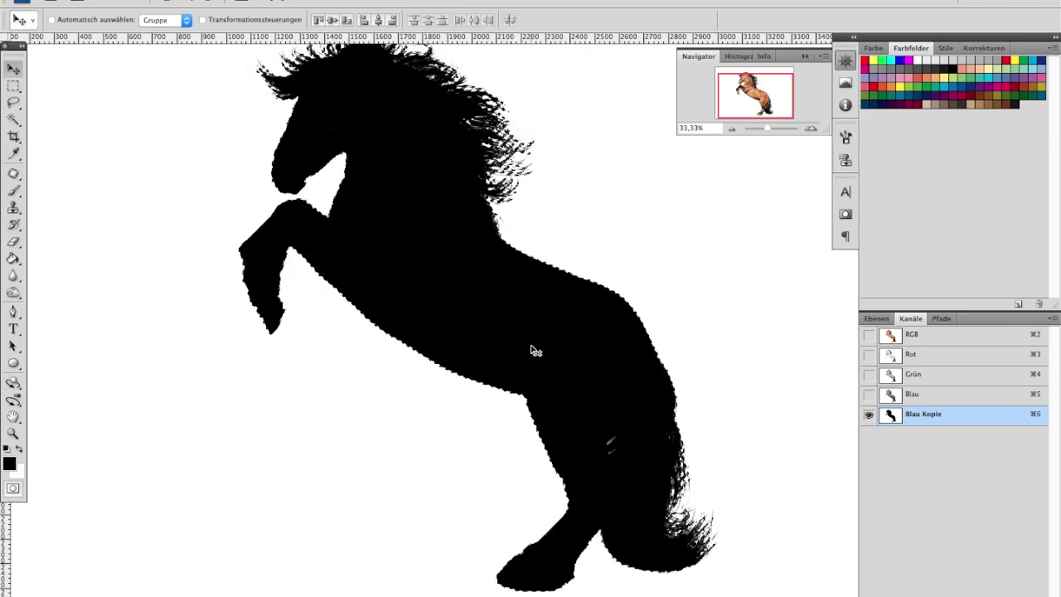
{"action": "left_click", "coordinate": [916, 340]}
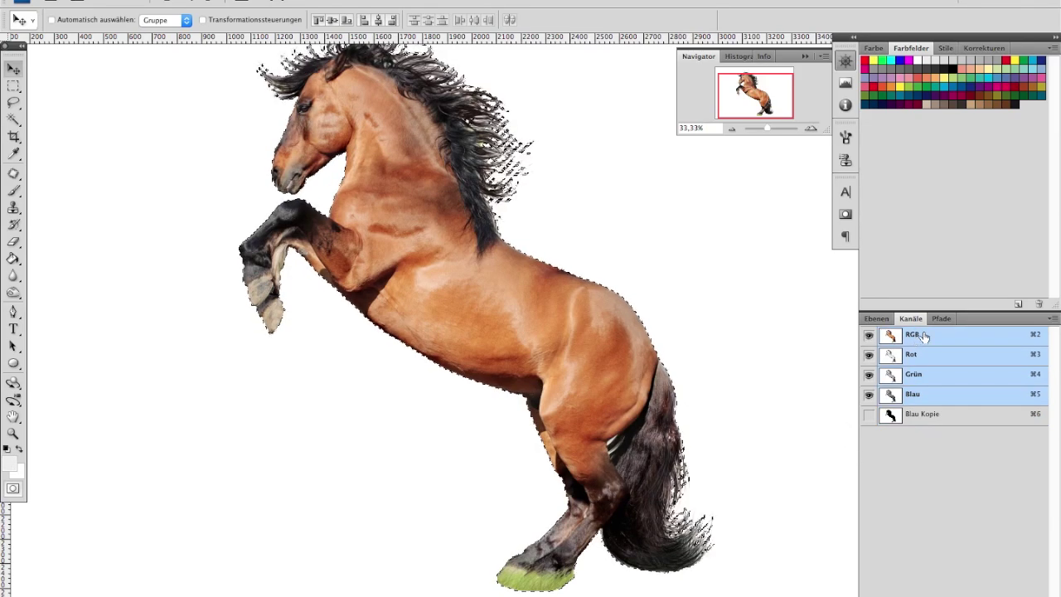
{"action": "left_click", "coordinate": [872, 319]}
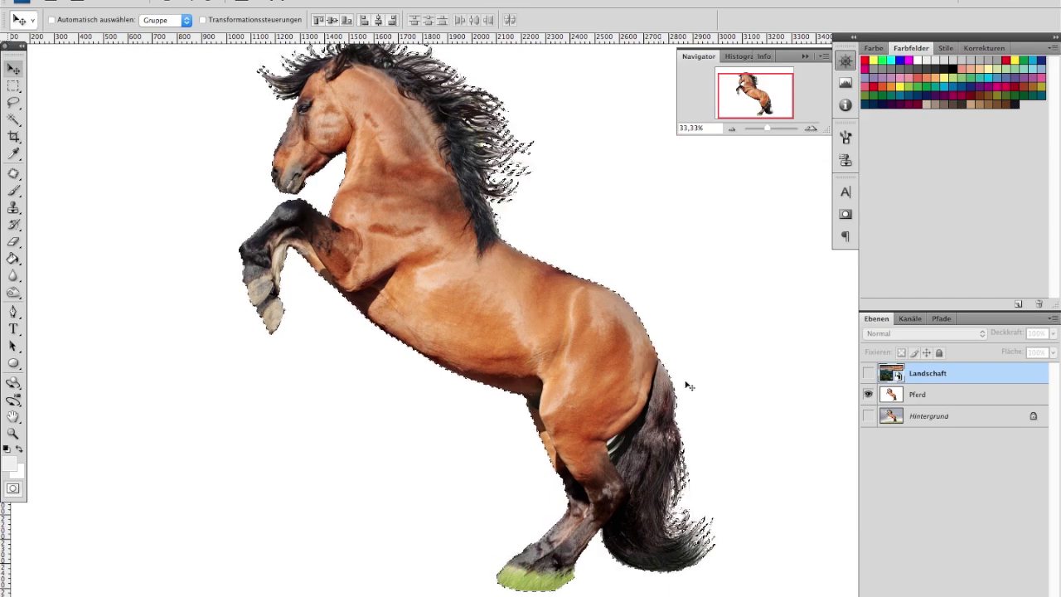
{"action": "left_click", "coordinate": [921, 398]}
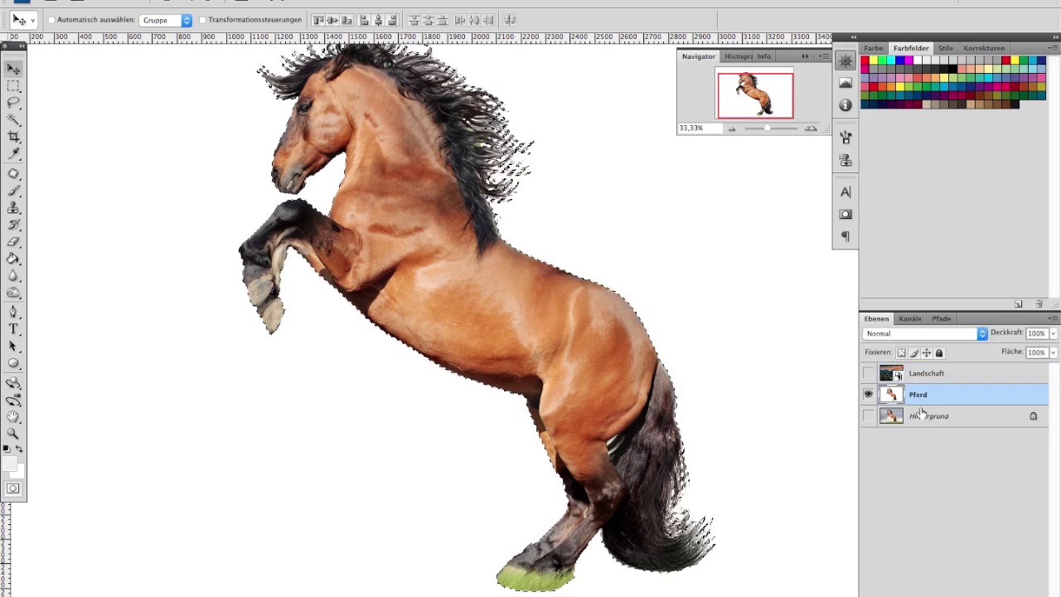
Copy the horse onto new layer Ebene 1, hide Pferd, and briefly preview Landschaft.
{"action": "key", "text": "ctrl+j"}
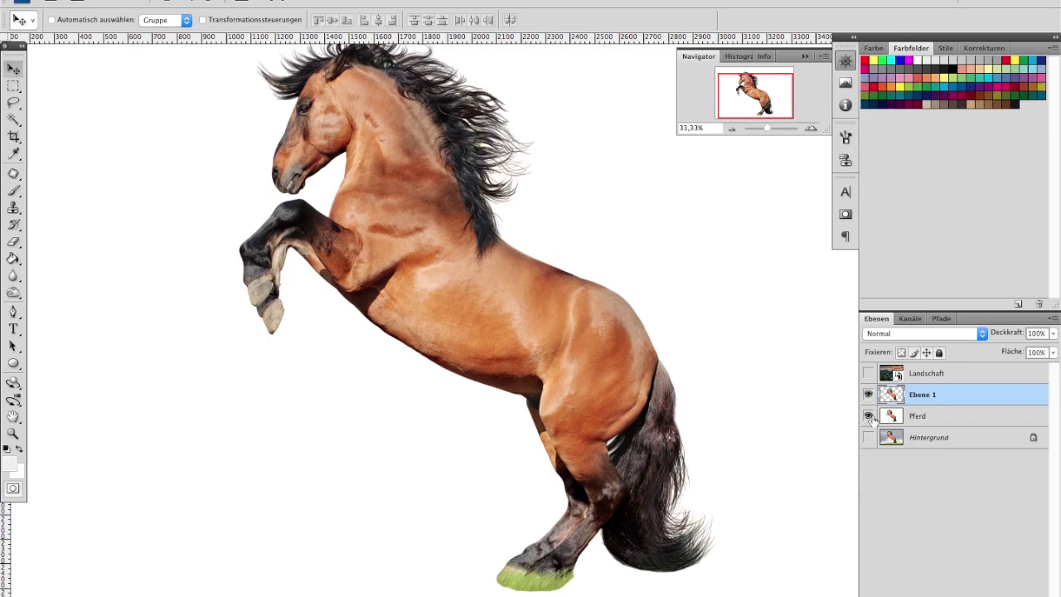
{"action": "left_click", "coordinate": [869, 416]}
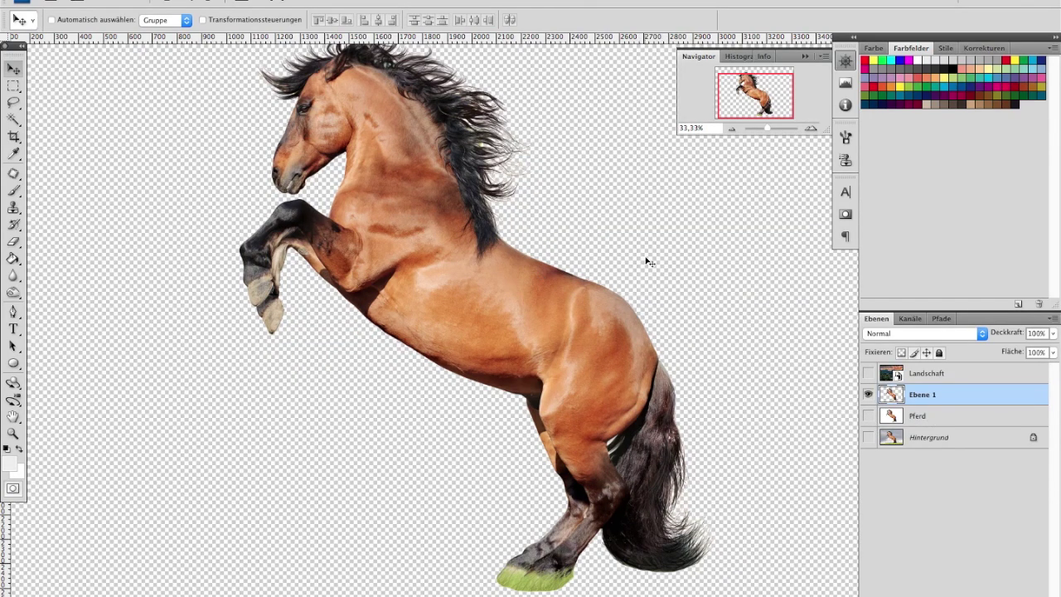
{"action": "key", "text": "shift+Down"}
{"action": "key", "text": "shift+Down"}
{"action": "key", "text": "shift+Down"}
{"action": "key", "text": "shift+Down"}
{"action": "key", "text": "shift+Down"}
{"action": "key", "text": "shift+Down"}
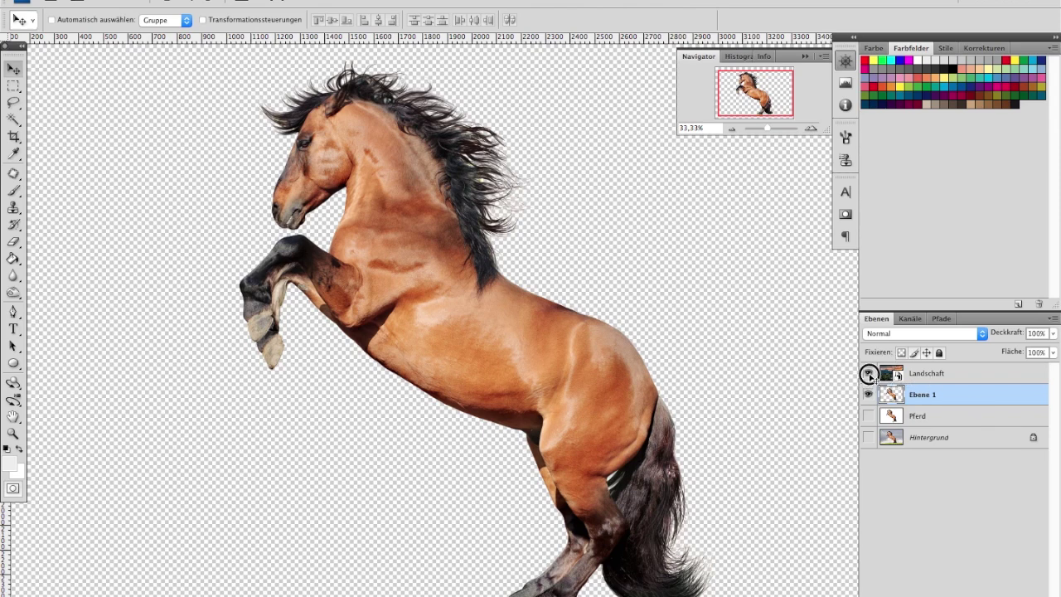
{"action": "left_click", "coordinate": [868, 373]}
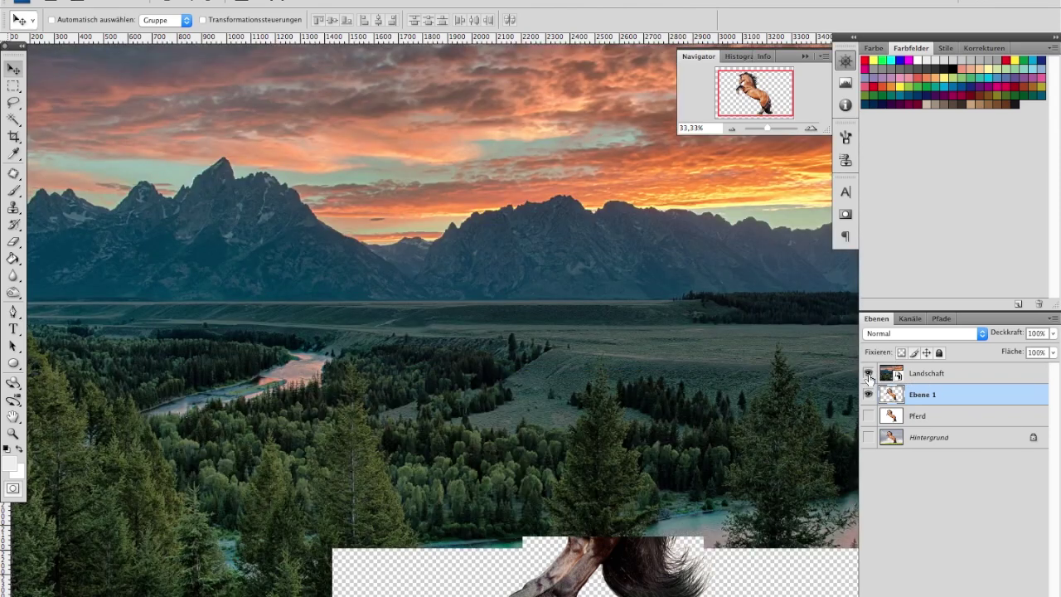
{"action": "left_click", "coordinate": [731, 128]}
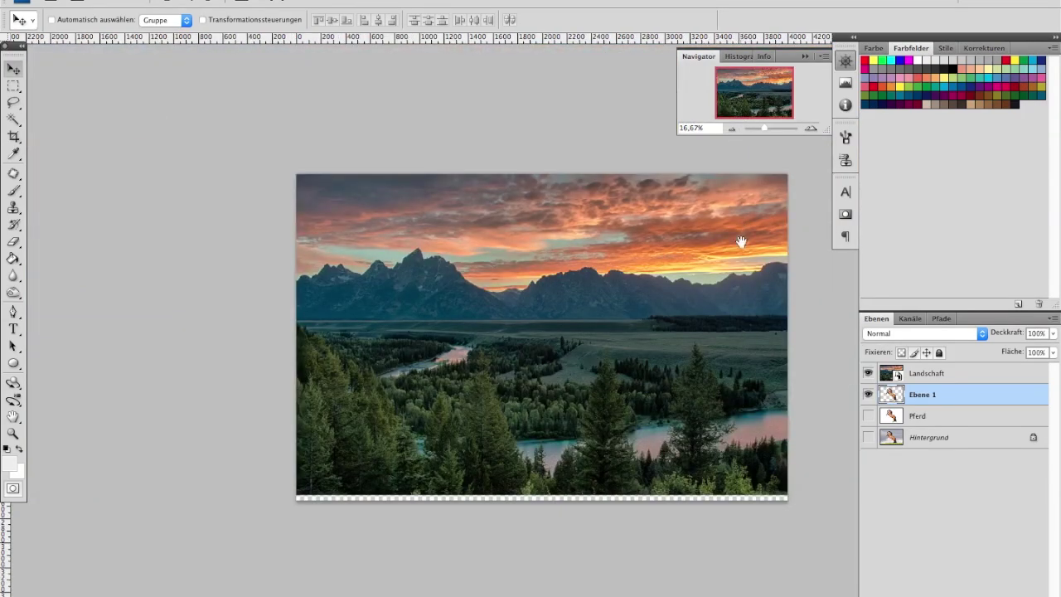
{"action": "left_click_drag", "start_coordinate": [741, 242], "coordinate": [700, 216]}
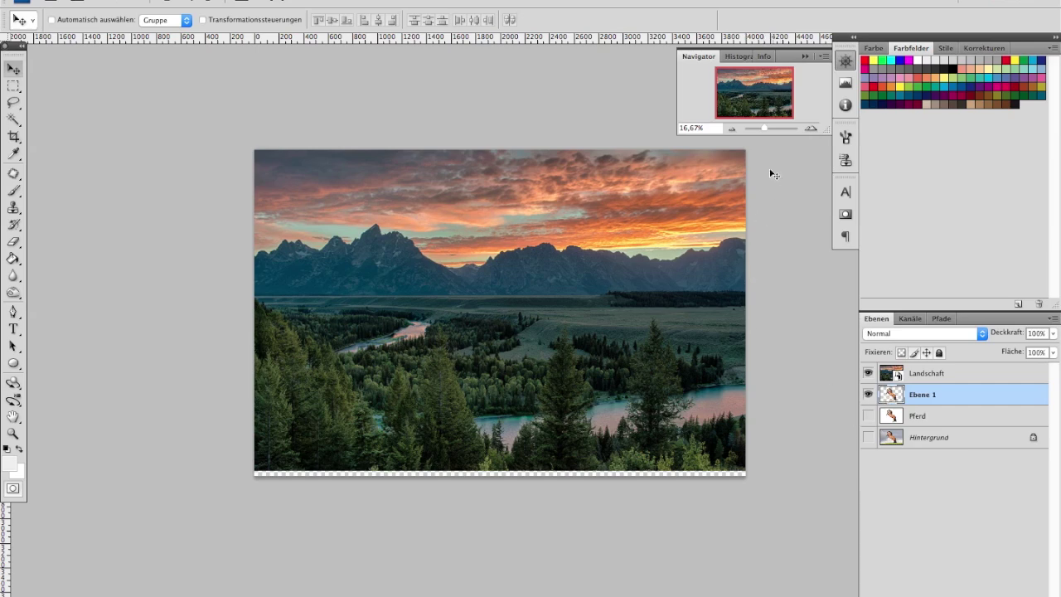
{"action": "left_click", "coordinate": [812, 130]}
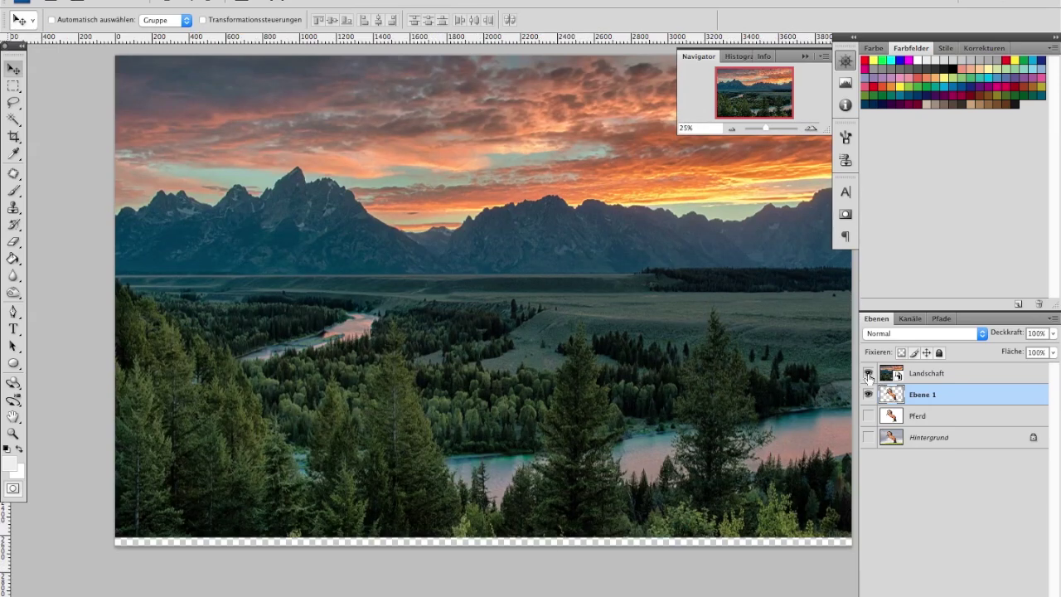
{"action": "left_click", "coordinate": [869, 374]}
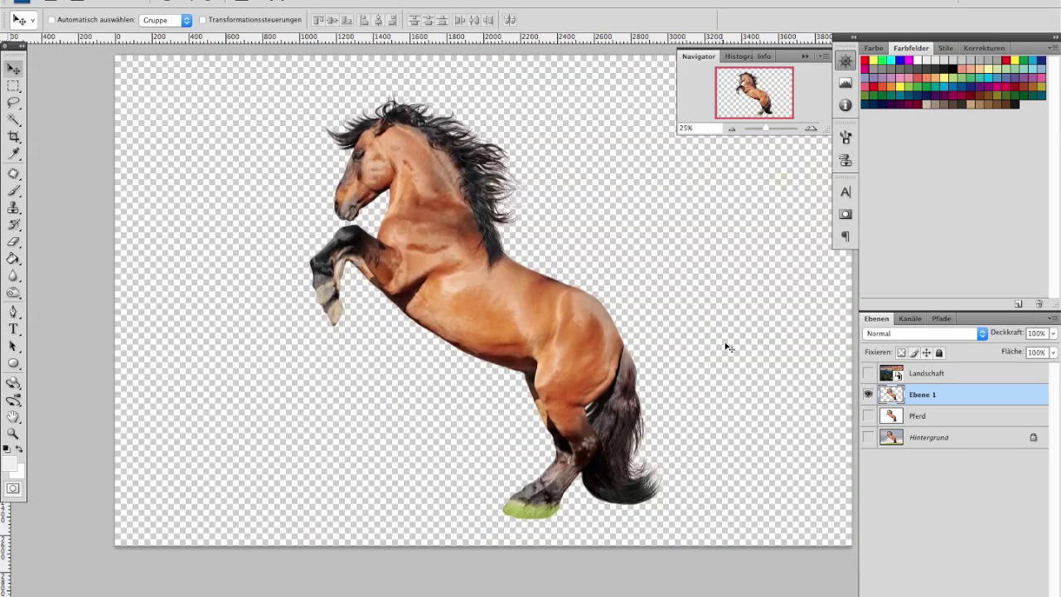
{"action": "scroll", "coordinate": [718, 344], "scroll_direction": "right", "scroll_amount": 2}
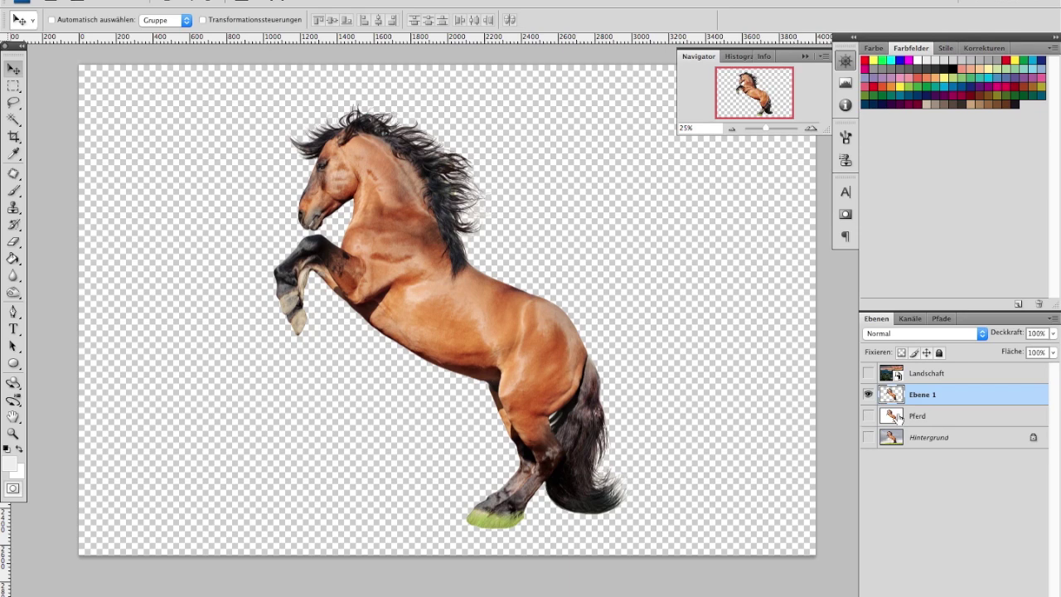
Mask the Landschaft layer with Ebene 1's horse outline, then deselect and show it.
{"action": "left_click", "coordinate": [891, 396], "text": "ctrl"}
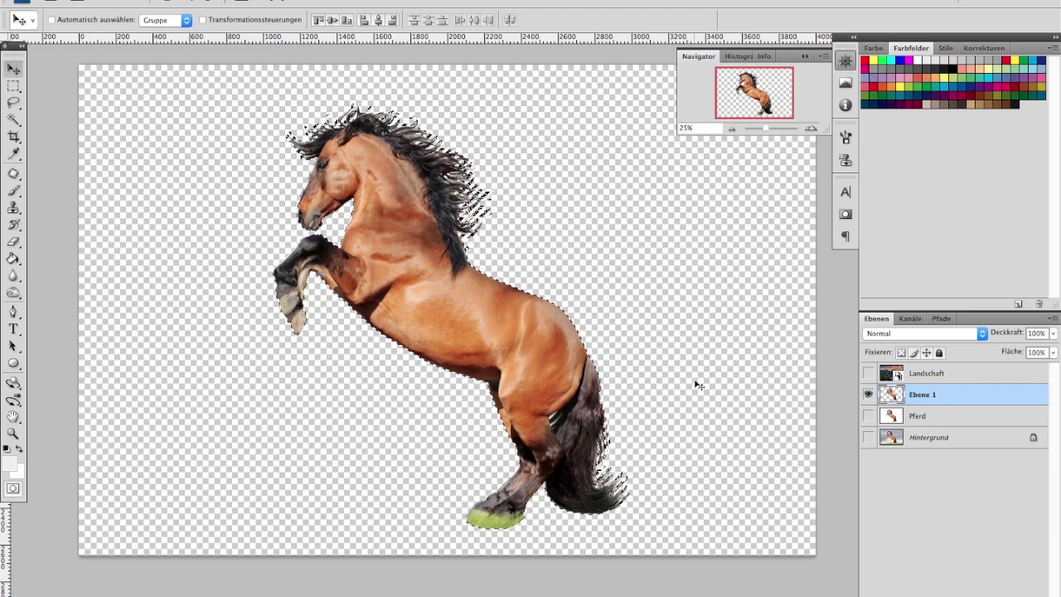
{"action": "mouse_move", "coordinate": [947, 396]}
{"action": "left_mouse_down"}
{"action": "mouse_move", "coordinate": [962, 443]}
{"action": "mouse_move", "coordinate": [967, 593]}
{"action": "left_mouse_up"}
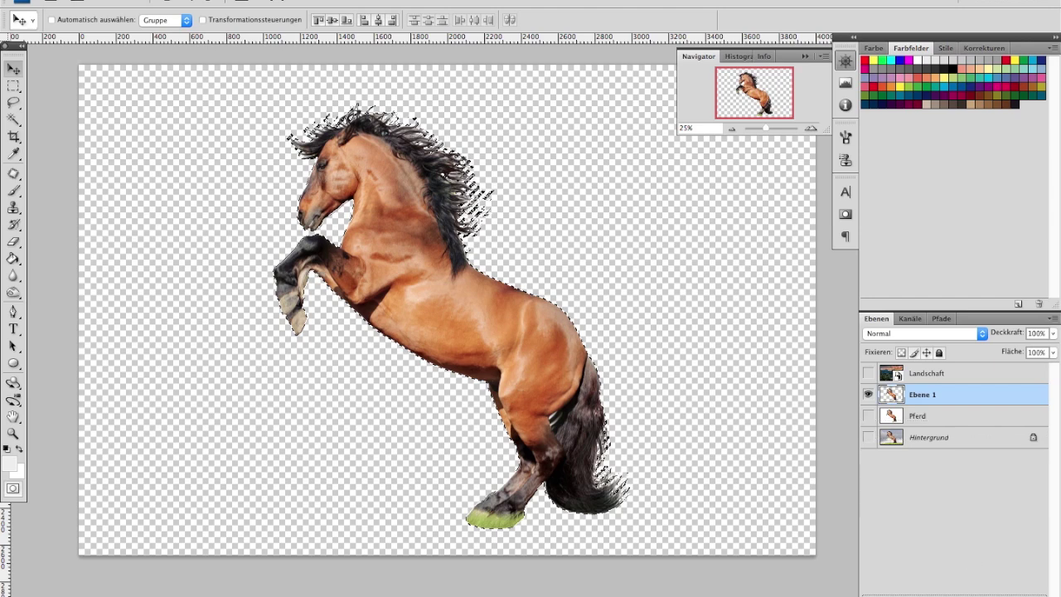
{"action": "left_click_drag", "start_coordinate": [967, 594], "coordinate": [968, 594]}
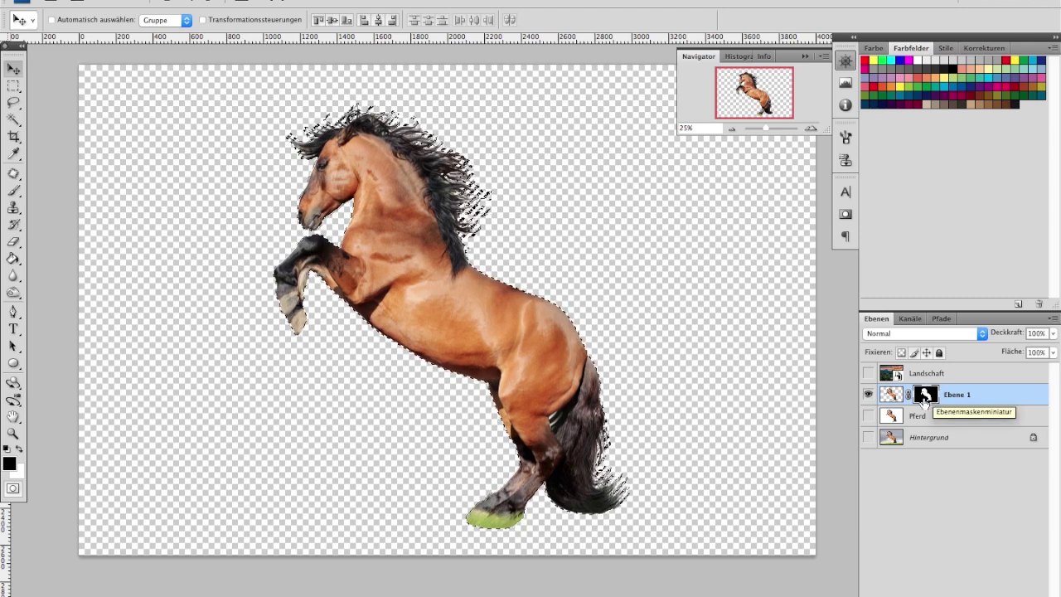
{"action": "left_click_drag", "start_coordinate": [925, 398], "coordinate": [926, 374]}
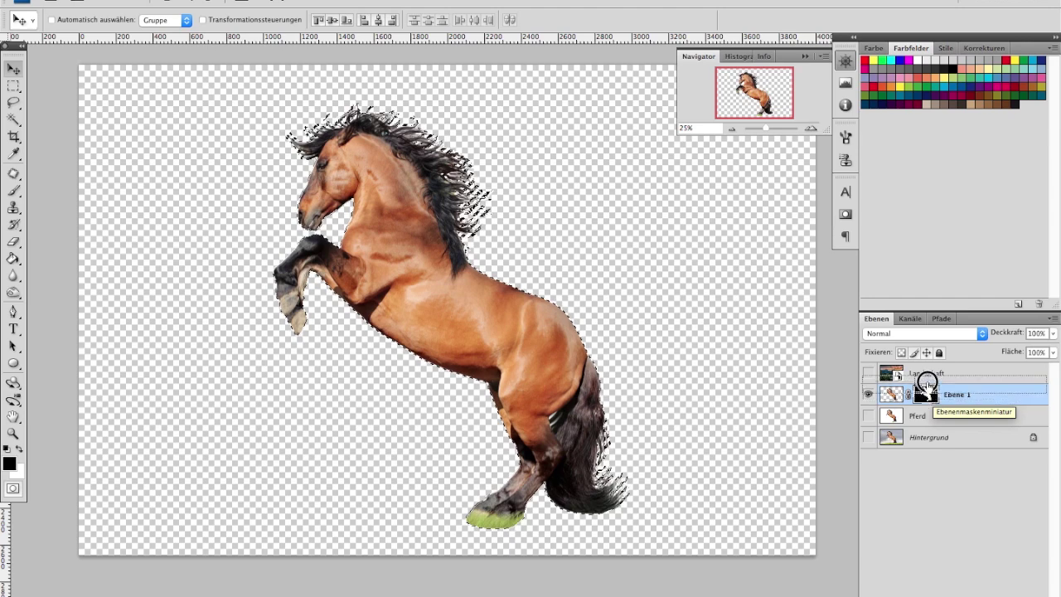
{"action": "left_click_drag", "start_coordinate": [926, 374], "coordinate": [926, 374]}
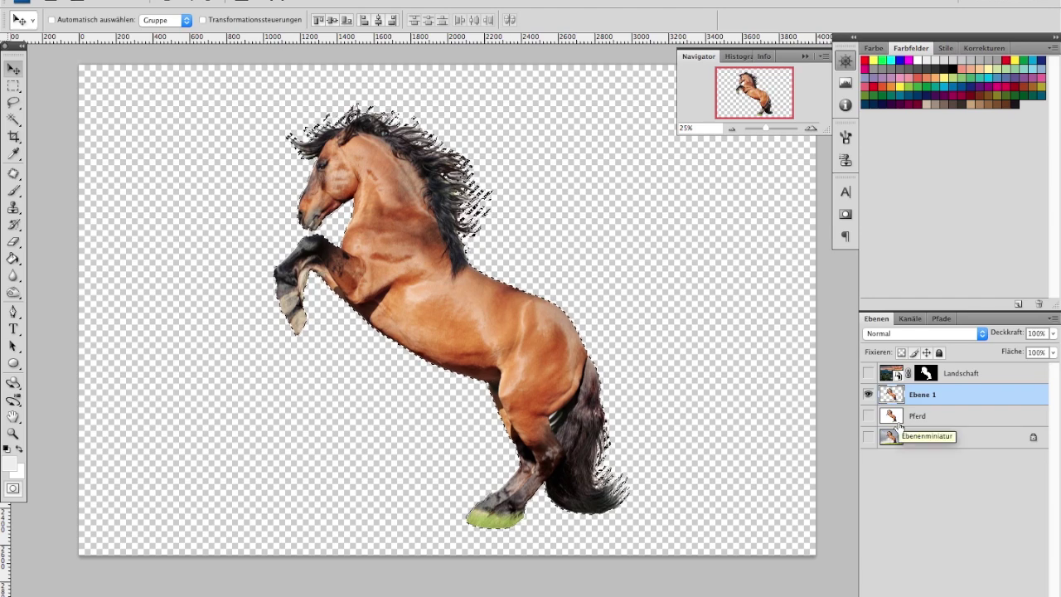
{"action": "key", "text": "ctrl+d"}
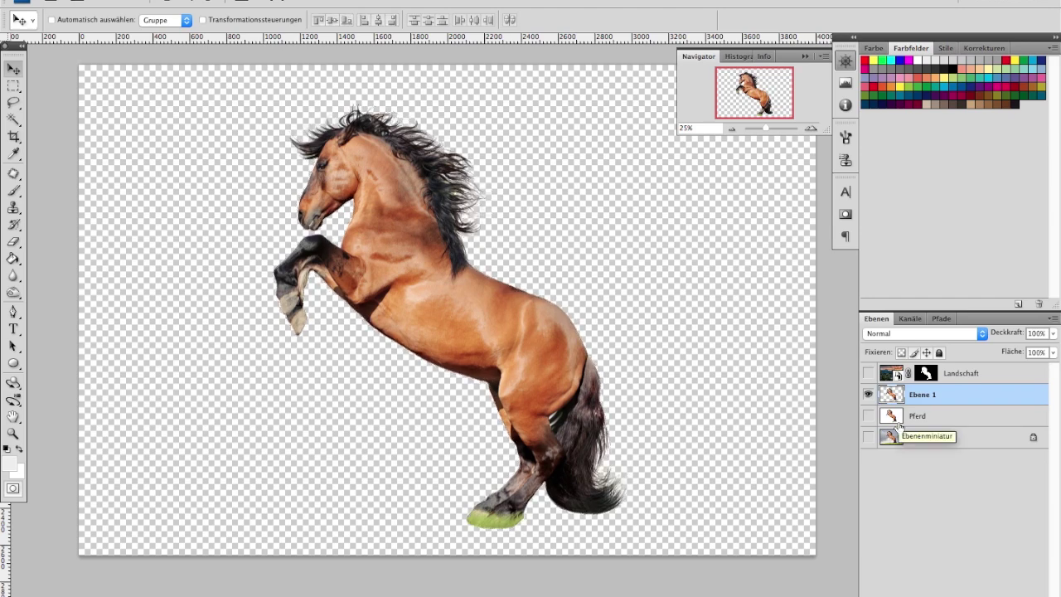
{"action": "left_click", "coordinate": [868, 373]}
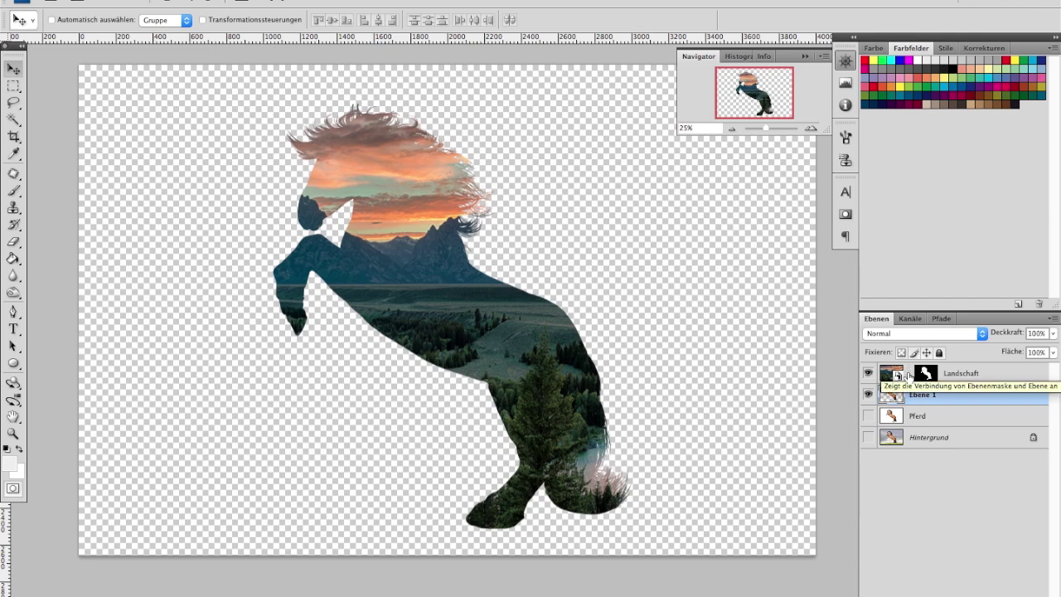
Unlink the Landschaft mask and shift the landscape left inside the horse silhouette.
{"action": "left_click", "coordinate": [908, 375]}
{"action": "left_click", "coordinate": [992, 375]}
{"action": "mouse_move", "coordinate": [519, 303]}
{"action": "left_mouse_down"}
{"action": "mouse_move", "coordinate": [483, 309]}
{"action": "mouse_move", "coordinate": [530, 291]}
{"action": "mouse_move", "coordinate": [424, 308]}
{"action": "mouse_move", "coordinate": [482, 302]}
{"action": "mouse_move", "coordinate": [464, 278]}
{"action": "mouse_move", "coordinate": [453, 285]}
{"action": "mouse_move", "coordinate": [474, 303]}
{"action": "left_mouse_up"}
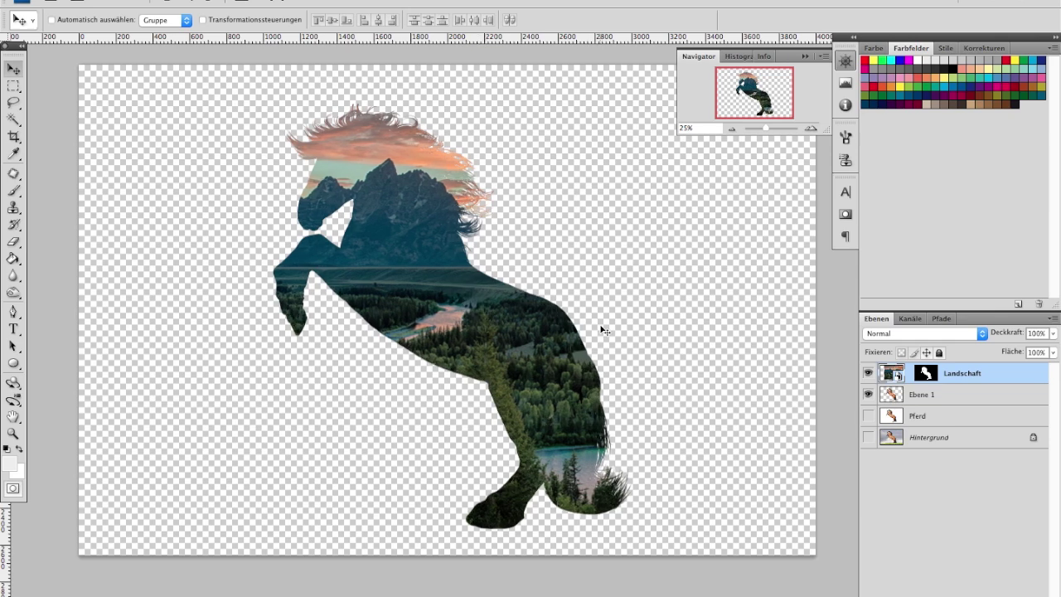
Duplicate Ebene 1 and move Ebene 1 Kopie above Landschaft.
{"action": "left_click", "coordinate": [922, 397]}
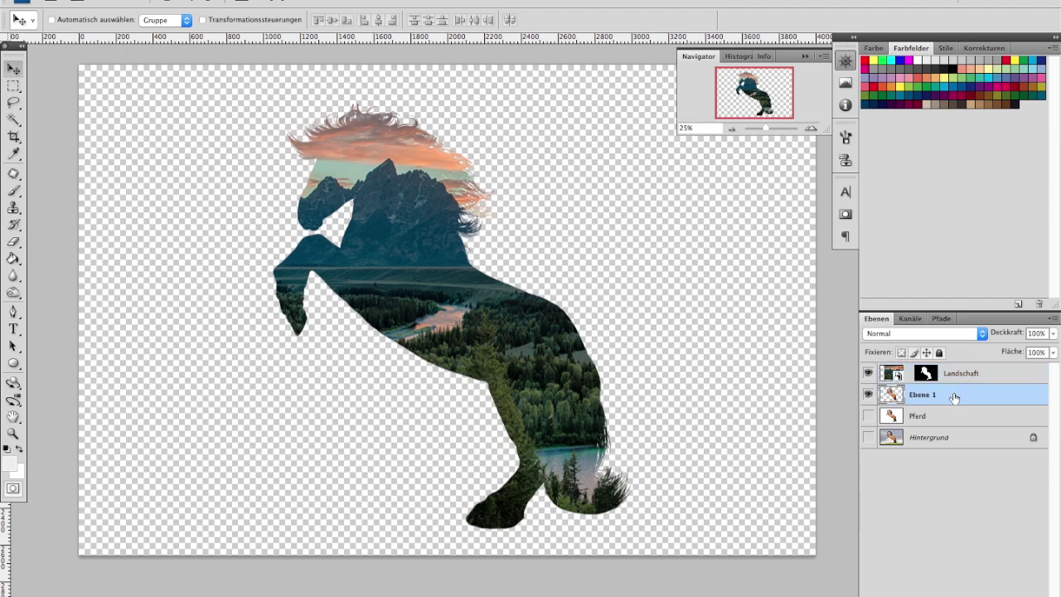
{"action": "left_click_drag", "start_coordinate": [953, 395], "coordinate": [1003, 595]}
{"action": "left_click_drag", "start_coordinate": [924, 397], "coordinate": [942, 366]}
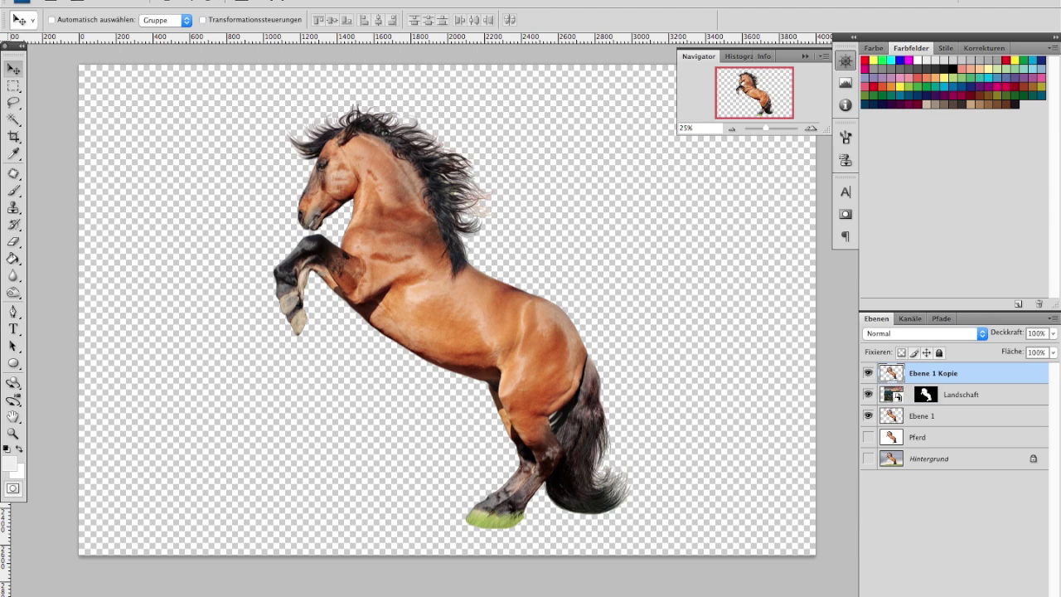
Convert Ebene 1 Kopie to black and white with Reds at 110 and Yellows at 38.
{"action": "left_click", "coordinate": [222, 0]}
{"action": "mouse_move", "coordinate": [250, 15]}
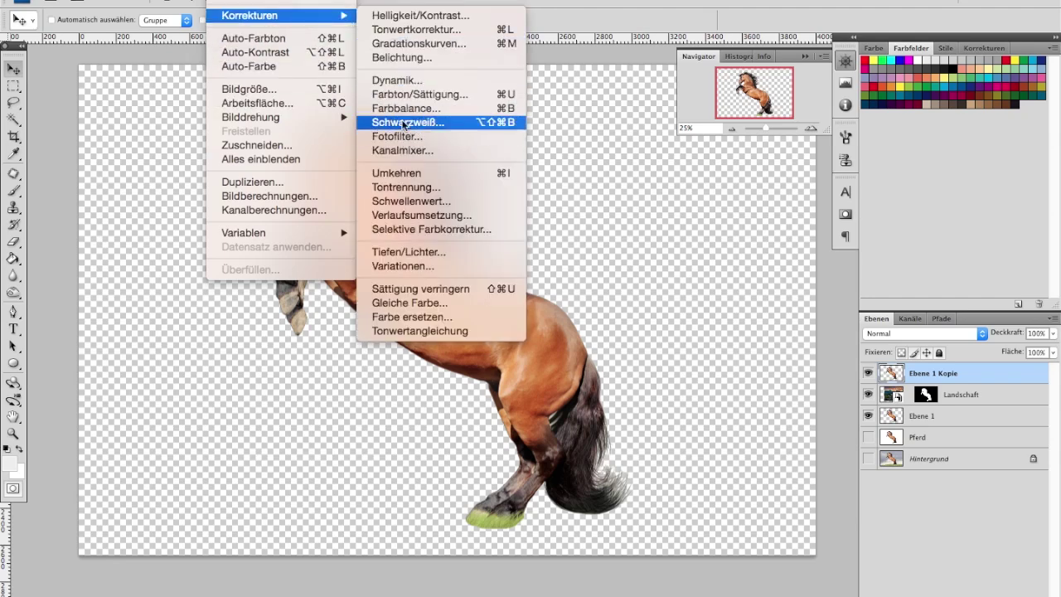
{"action": "left_click", "coordinate": [406, 122]}
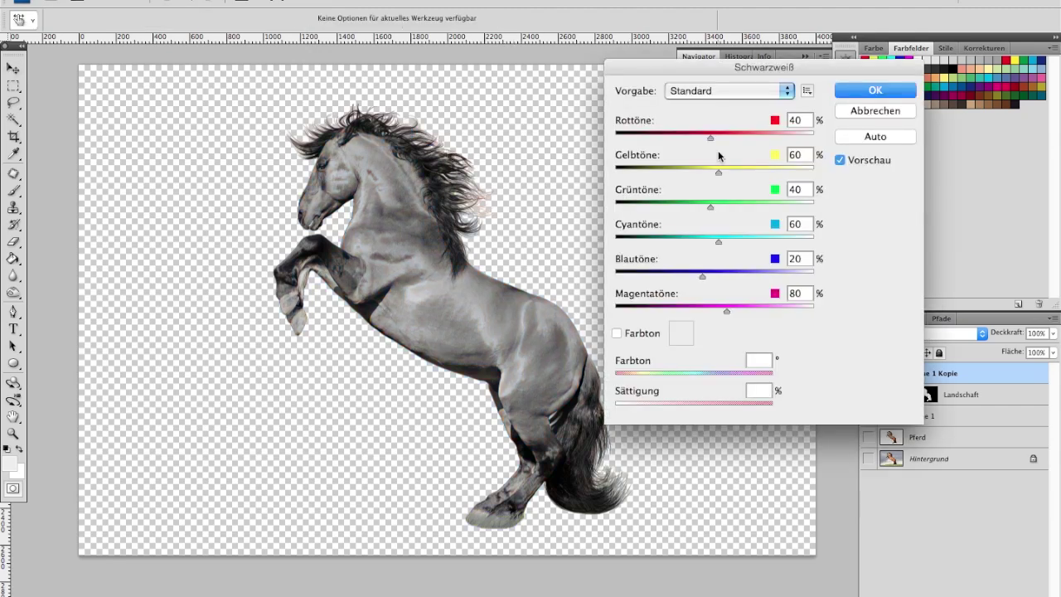
{"action": "left_click_drag", "start_coordinate": [710, 143], "coordinate": [743, 138]}
{"action": "mouse_move", "coordinate": [718, 172]}
{"action": "left_mouse_down"}
{"action": "mouse_move", "coordinate": [730, 171]}
{"action": "mouse_move", "coordinate": [705, 182]}
{"action": "left_mouse_up"}
{"action": "left_click_drag", "start_coordinate": [742, 137], "coordinate": [737, 138]}
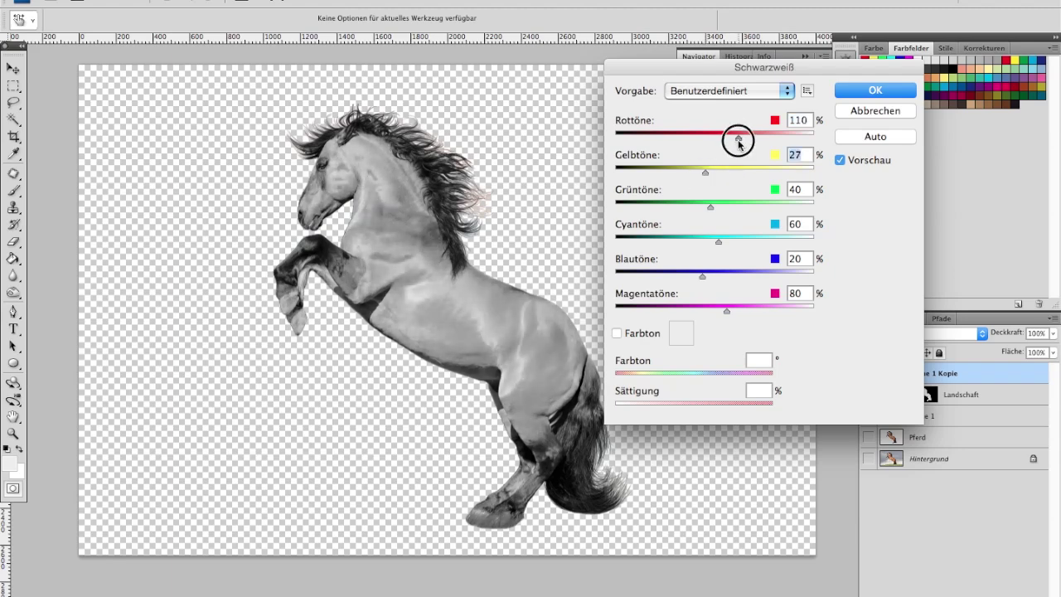
{"action": "left_click_drag", "start_coordinate": [707, 177], "coordinate": [710, 172]}
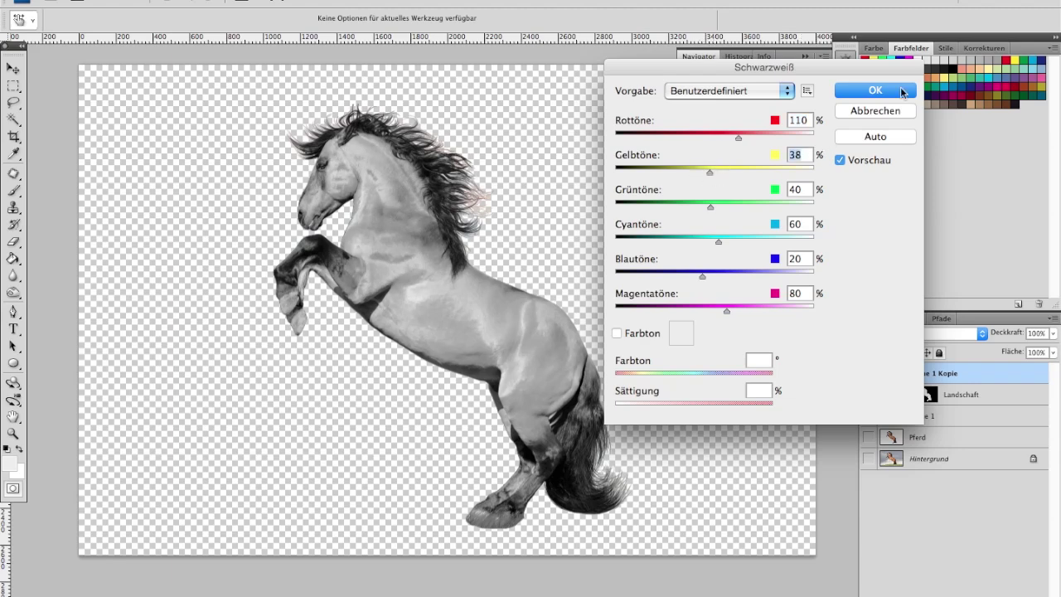
{"action": "left_click", "coordinate": [867, 93]}
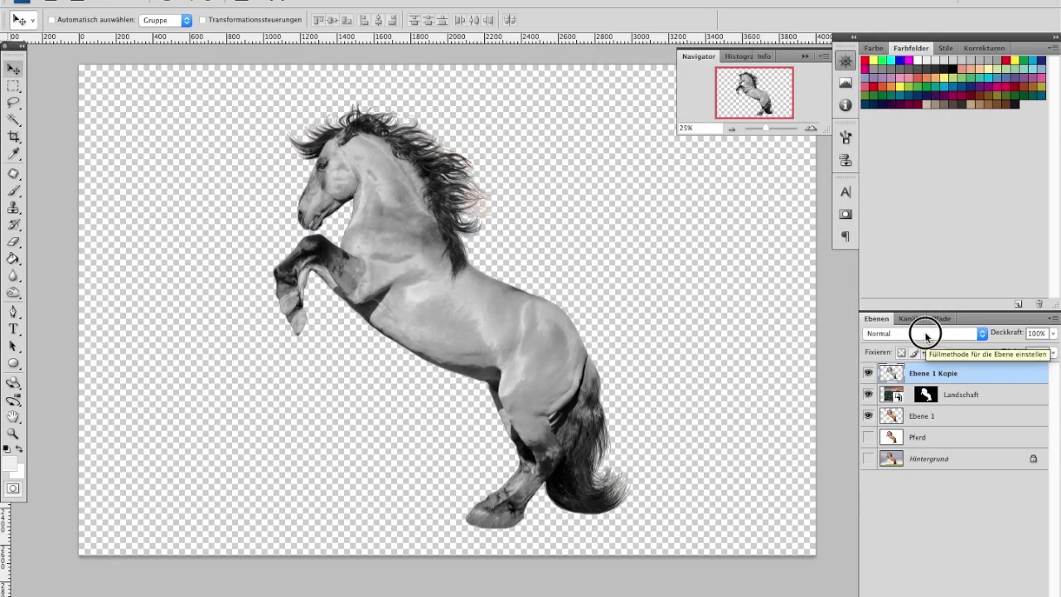
Set Ebene 1 Kopie's blend mode to Hartes Licht and zoom to 50%.
{"action": "left_click", "coordinate": [926, 336]}
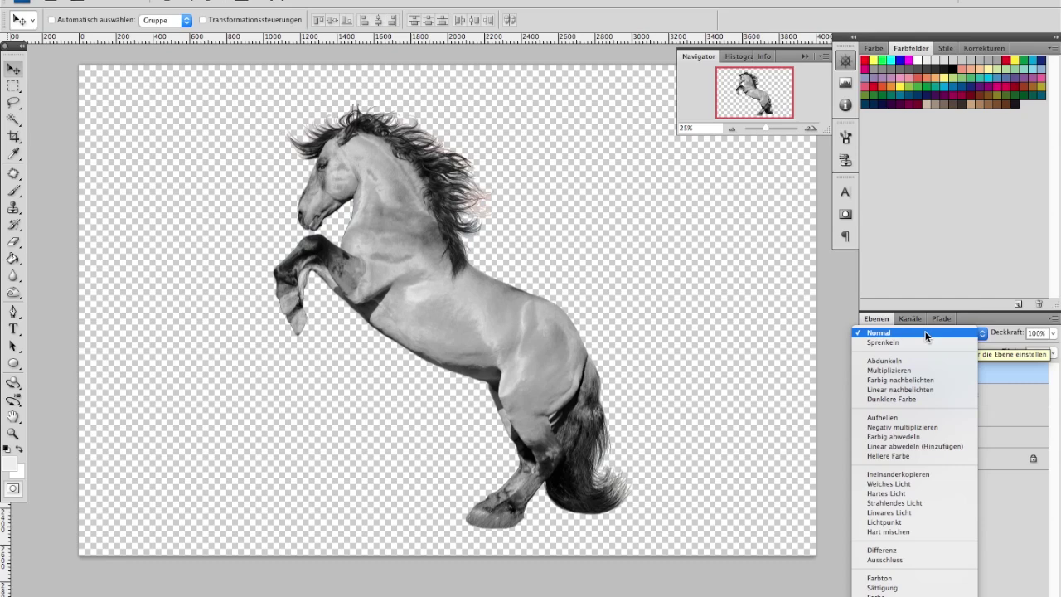
{"action": "left_click", "coordinate": [901, 494]}
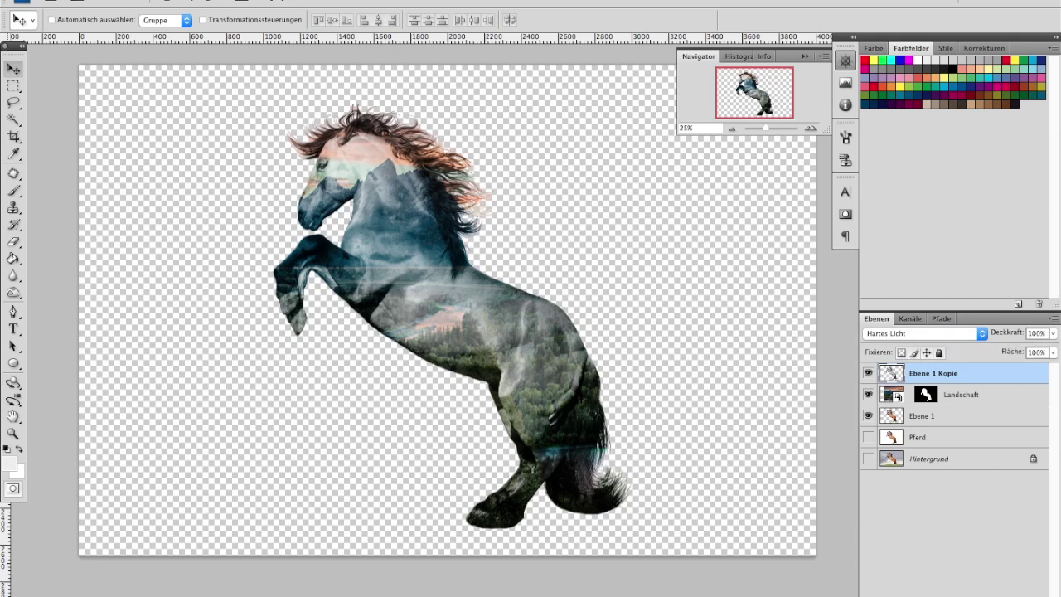
{"action": "left_click", "coordinate": [811, 129]}
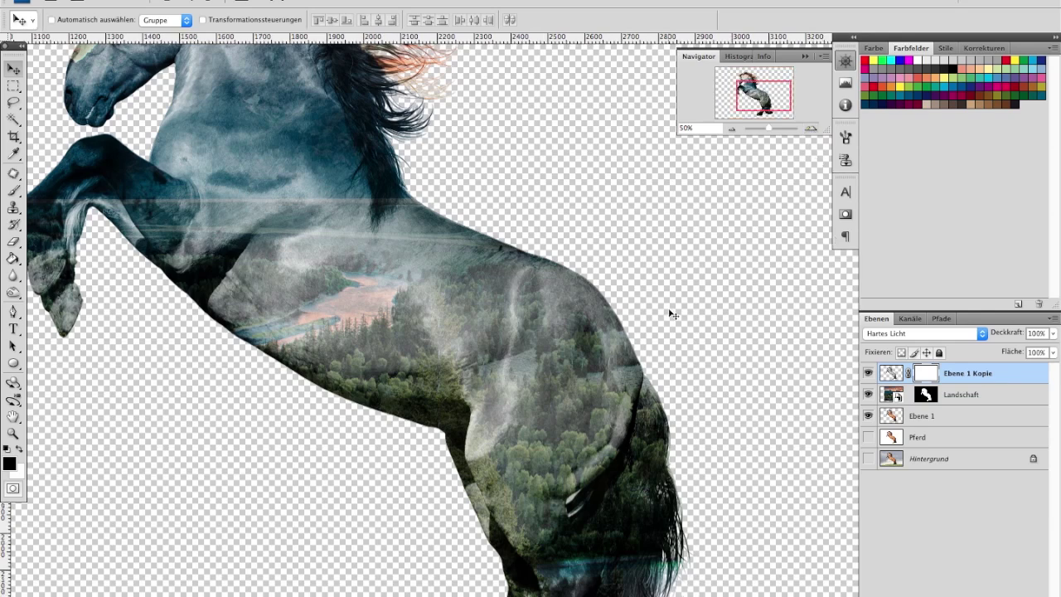
With a softened brush, paint the mask over the mane's left side and top.
{"action": "scroll", "coordinate": [688, 315], "scroll_direction": "up", "scroll_amount": 2}
{"action": "scroll", "coordinate": [611, 310], "scroll_direction": "up", "scroll_amount": 2}
{"action": "scroll", "coordinate": [670, 310], "scroll_direction": "up", "scroll_amount": 2}
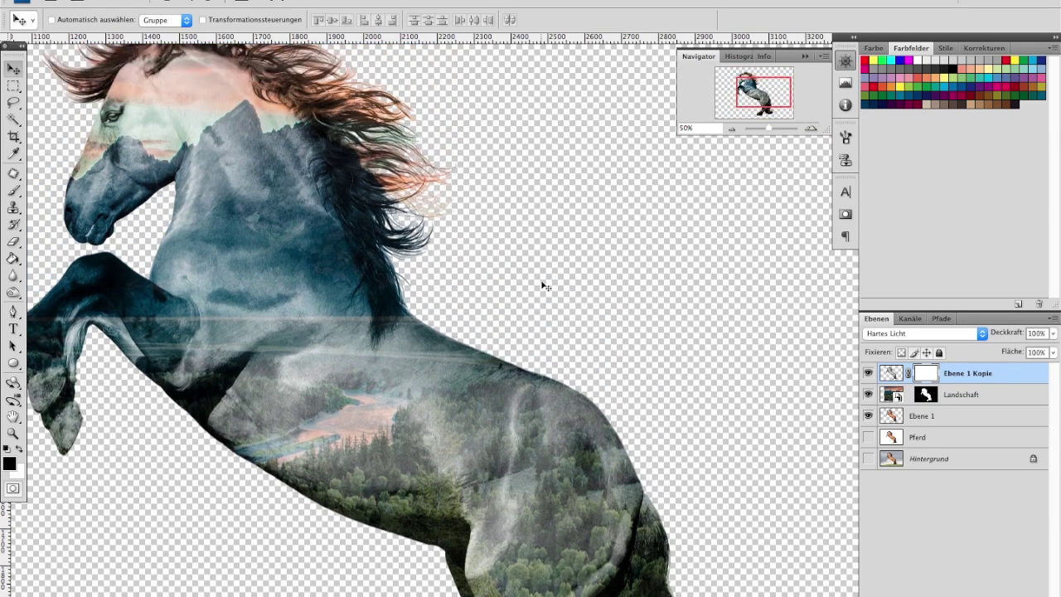
{"action": "scroll", "coordinate": [542, 287], "scroll_direction": "up", "scroll_amount": 2}
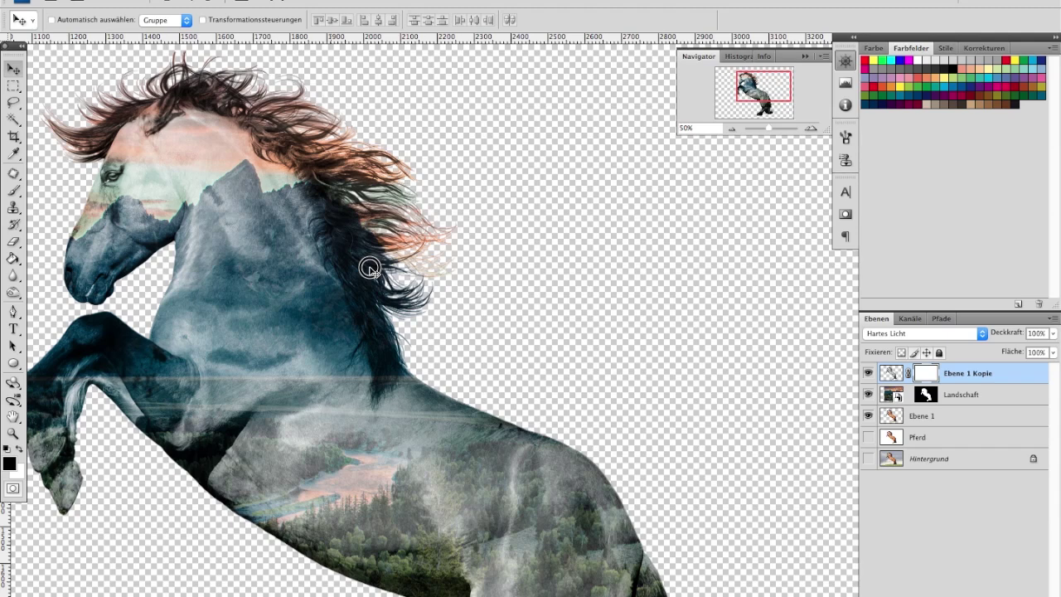
{"action": "left_click_drag", "start_coordinate": [331, 241], "coordinate": [429, 280]}
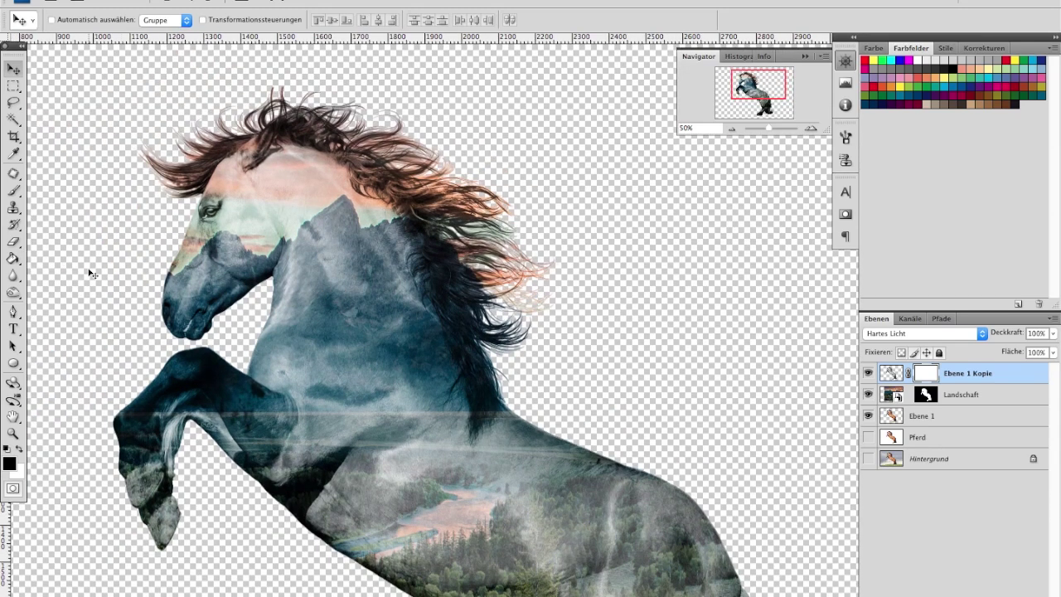
{"action": "key", "text": "b"}
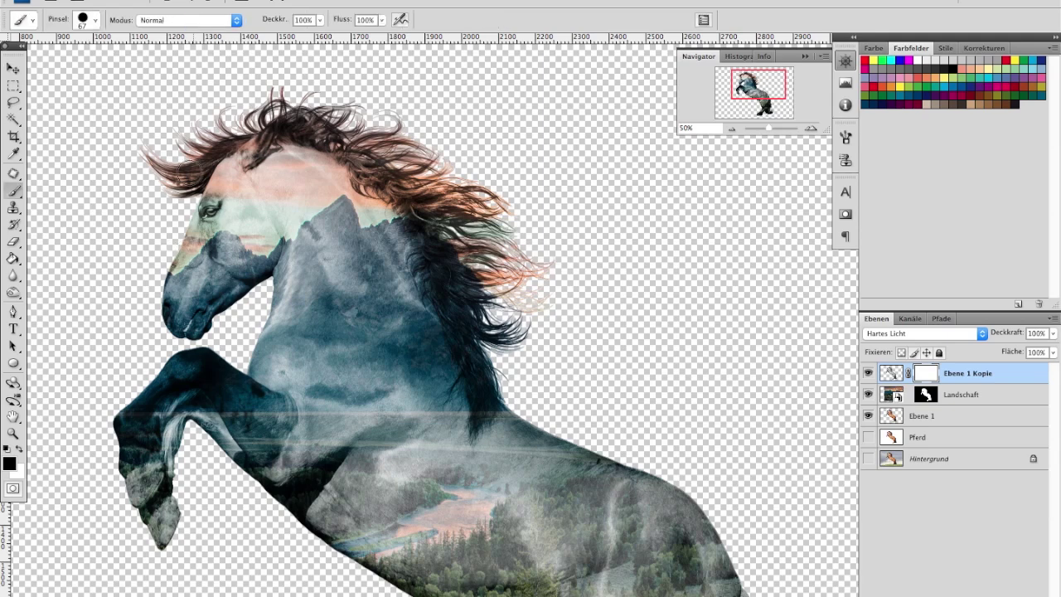
{"action": "mouse_move", "coordinate": [157, 170]}
{"action": "left_mouse_down"}
{"action": "mouse_move", "coordinate": [200, 132]}
{"action": "mouse_move", "coordinate": [373, 143]}
{"action": "left_mouse_up"}
{"action": "right_click", "coordinate": [368, 156]}
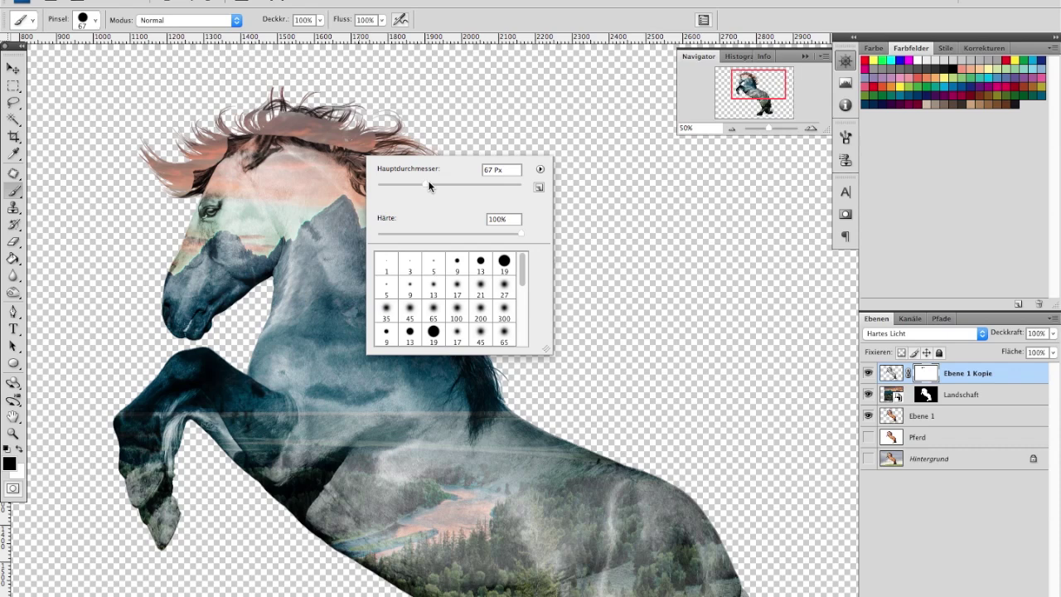
{"action": "left_click_drag", "start_coordinate": [425, 184], "coordinate": [423, 184]}
{"action": "left_click_drag", "start_coordinate": [487, 233], "coordinate": [448, 233]}
{"action": "key", "text": "Return"}
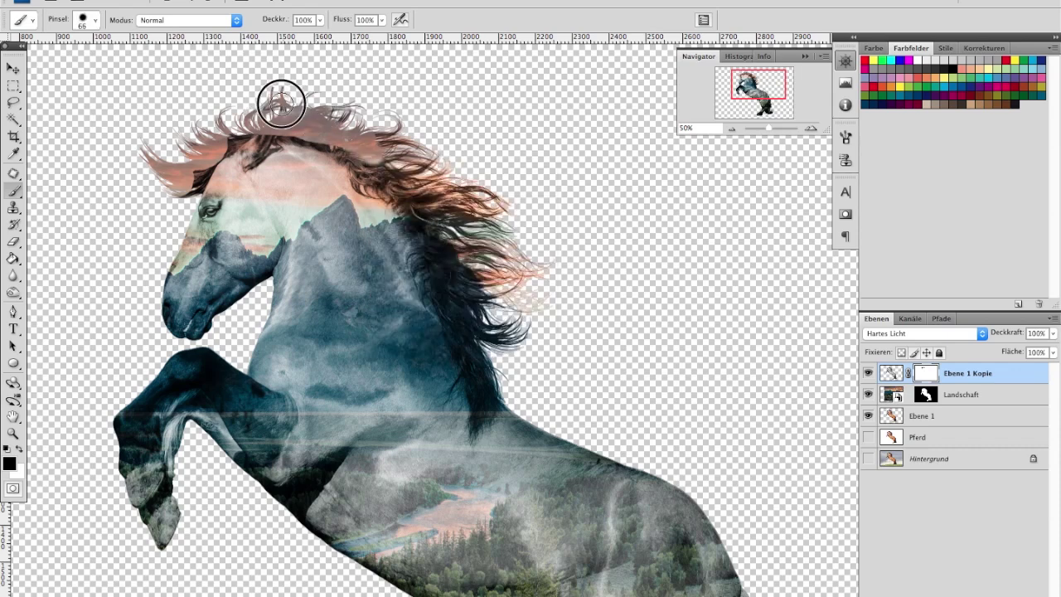
{"action": "mouse_move", "coordinate": [263, 113]}
{"action": "left_mouse_down"}
{"action": "mouse_move", "coordinate": [227, 118]}
{"action": "mouse_move", "coordinate": [266, 112]}
{"action": "left_mouse_up"}
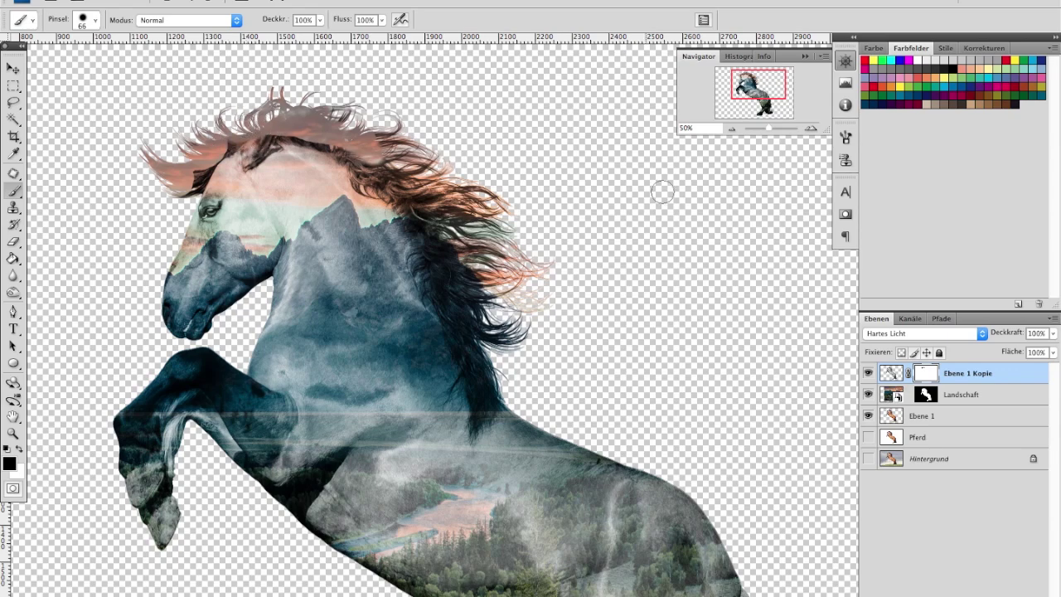
At 100% zoom, paint out dark strands across the middle and right of the mane.
{"action": "left_click", "coordinate": [811, 129]}
{"action": "mouse_move", "coordinate": [263, 172]}
{"action": "left_mouse_down"}
{"action": "mouse_move", "coordinate": [416, 250]}
{"action": "mouse_move", "coordinate": [488, 346]}
{"action": "mouse_move", "coordinate": [647, 383]}
{"action": "left_mouse_up"}
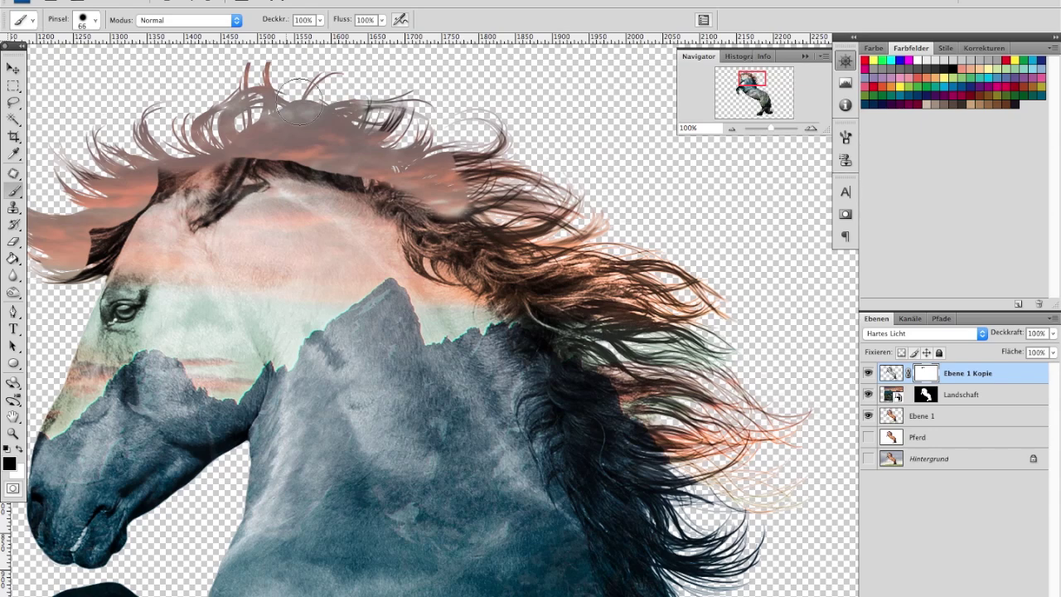
{"action": "mouse_move", "coordinate": [341, 158]}
{"action": "left_mouse_down"}
{"action": "mouse_move", "coordinate": [382, 182]}
{"action": "mouse_move", "coordinate": [254, 155]}
{"action": "mouse_move", "coordinate": [174, 181]}
{"action": "mouse_move", "coordinate": [100, 224]}
{"action": "mouse_move", "coordinate": [71, 265]}
{"action": "mouse_move", "coordinate": [78, 286]}
{"action": "mouse_move", "coordinate": [155, 199]}
{"action": "left_mouse_up"}
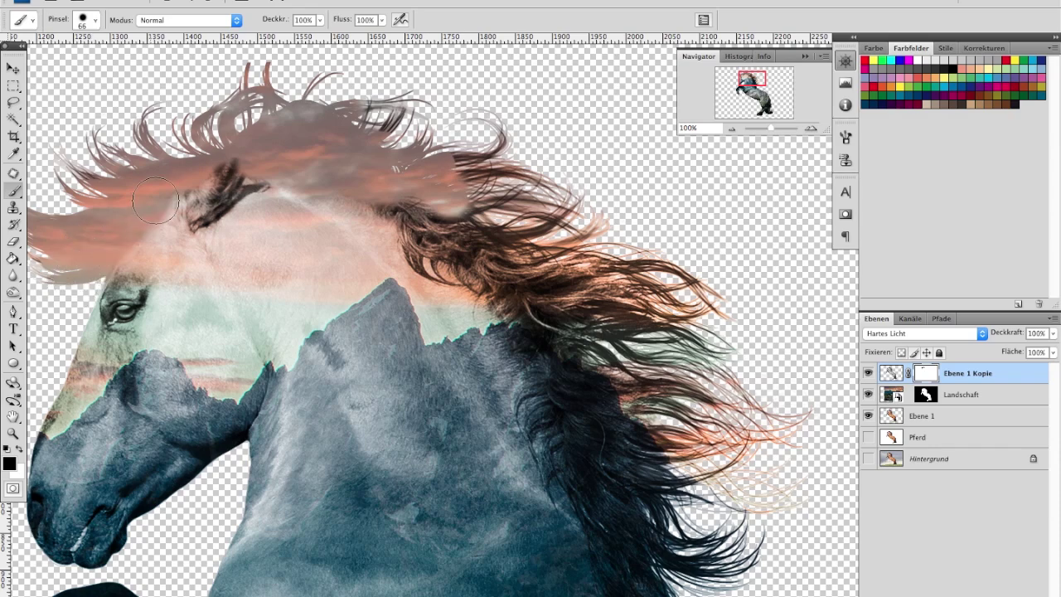
{"action": "mouse_move", "coordinate": [407, 203]}
{"action": "left_mouse_down"}
{"action": "mouse_move", "coordinate": [531, 217]}
{"action": "mouse_move", "coordinate": [651, 273]}
{"action": "left_mouse_up"}
{"action": "right_click", "coordinate": [618, 283]}
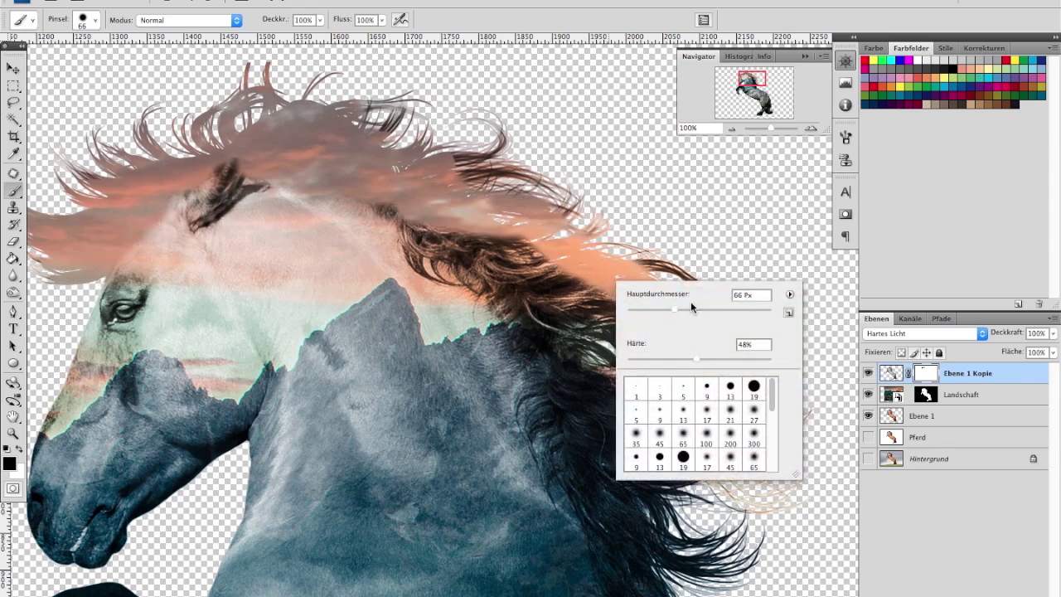
{"action": "key", "text": "Return"}
{"action": "mouse_move", "coordinate": [597, 228]}
{"action": "left_mouse_down"}
{"action": "mouse_move", "coordinate": [721, 398]}
{"action": "mouse_move", "coordinate": [746, 539]}
{"action": "mouse_move", "coordinate": [630, 466]}
{"action": "mouse_move", "coordinate": [514, 299]}
{"action": "mouse_move", "coordinate": [547, 349]}
{"action": "mouse_move", "coordinate": [431, 240]}
{"action": "mouse_move", "coordinate": [469, 248]}
{"action": "mouse_move", "coordinate": [502, 277]}
{"action": "mouse_move", "coordinate": [490, 290]}
{"action": "mouse_move", "coordinate": [415, 237]}
{"action": "mouse_move", "coordinate": [383, 170]}
{"action": "mouse_move", "coordinate": [564, 207]}
{"action": "mouse_move", "coordinate": [497, 149]}
{"action": "left_mouse_up"}
{"action": "mouse_move", "coordinate": [596, 296]}
{"action": "left_mouse_down"}
{"action": "mouse_move", "coordinate": [549, 171]}
{"action": "mouse_move", "coordinate": [597, 265]}
{"action": "mouse_move", "coordinate": [647, 423]}
{"action": "mouse_move", "coordinate": [676, 452]}
{"action": "mouse_move", "coordinate": [614, 481]}
{"action": "mouse_move", "coordinate": [498, 307]}
{"action": "mouse_move", "coordinate": [578, 437]}
{"action": "mouse_move", "coordinate": [592, 556]}
{"action": "mouse_move", "coordinate": [603, 569]}
{"action": "left_mouse_up"}
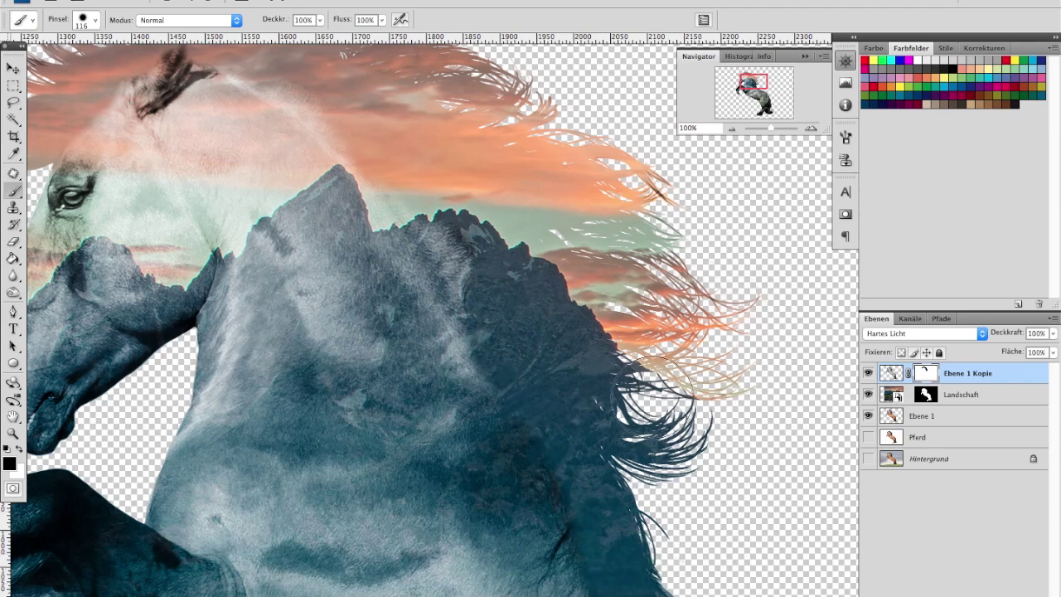
{"action": "scroll", "coordinate": [481, 477], "scroll_direction": "up", "scroll_amount": 1}
{"action": "scroll", "coordinate": [481, 477], "scroll_direction": "down", "scroll_amount": 3}
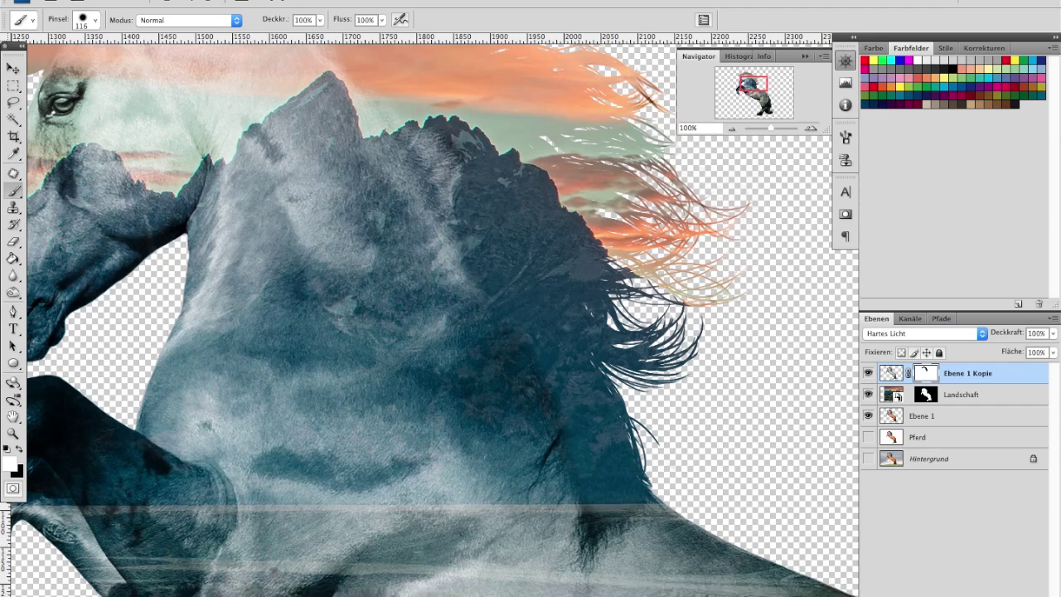
Paint some dark mane strands back into the mask and fade one stroke to orange.
{"action": "mouse_move", "coordinate": [412, 492]}
{"action": "left_mouse_down"}
{"action": "mouse_move", "coordinate": [546, 491]}
{"action": "mouse_move", "coordinate": [549, 456]}
{"action": "mouse_move", "coordinate": [586, 438]}
{"action": "mouse_move", "coordinate": [568, 414]}
{"action": "mouse_move", "coordinate": [598, 465]}
{"action": "left_mouse_up"}
{"action": "left_click_drag", "start_coordinate": [367, 312], "coordinate": [503, 451]}
{"action": "mouse_move", "coordinate": [348, 147]}
{"action": "left_mouse_down"}
{"action": "mouse_move", "coordinate": [415, 166]}
{"action": "mouse_move", "coordinate": [315, 100]}
{"action": "left_mouse_up"}
{"action": "scroll", "coordinate": [419, 186], "scroll_direction": "up", "scroll_amount": 2}
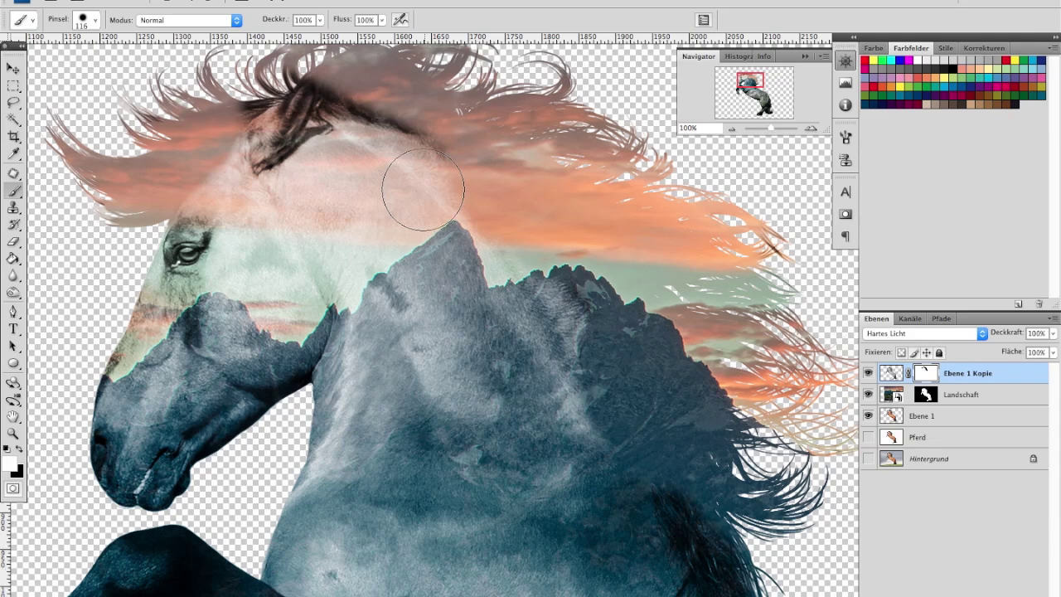
{"action": "key", "text": "x"}
{"action": "mouse_move", "coordinate": [332, 124]}
{"action": "left_mouse_down"}
{"action": "mouse_move", "coordinate": [470, 139]}
{"action": "mouse_move", "coordinate": [244, 91]}
{"action": "mouse_move", "coordinate": [91, 141]}
{"action": "left_mouse_up"}
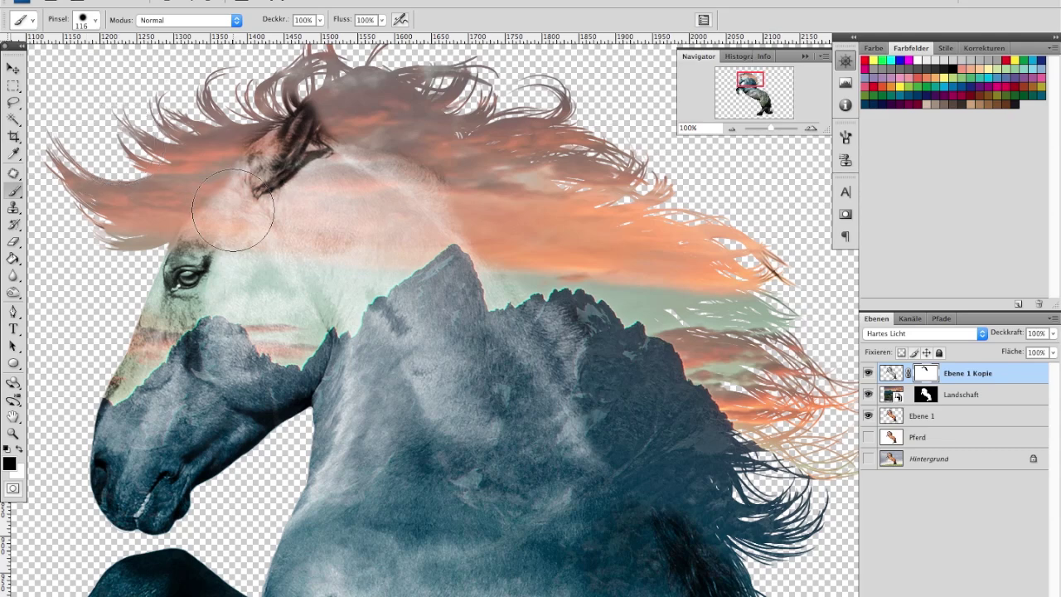
{"action": "key", "text": "x"}
Resize the brush to 15 px, then enlarge it to 71 px.
{"action": "right_click", "coordinate": [224, 233]}
{"action": "left_click_drag", "start_coordinate": [263, 261], "coordinate": [242, 260]}
{"action": "key", "text": "Return"}
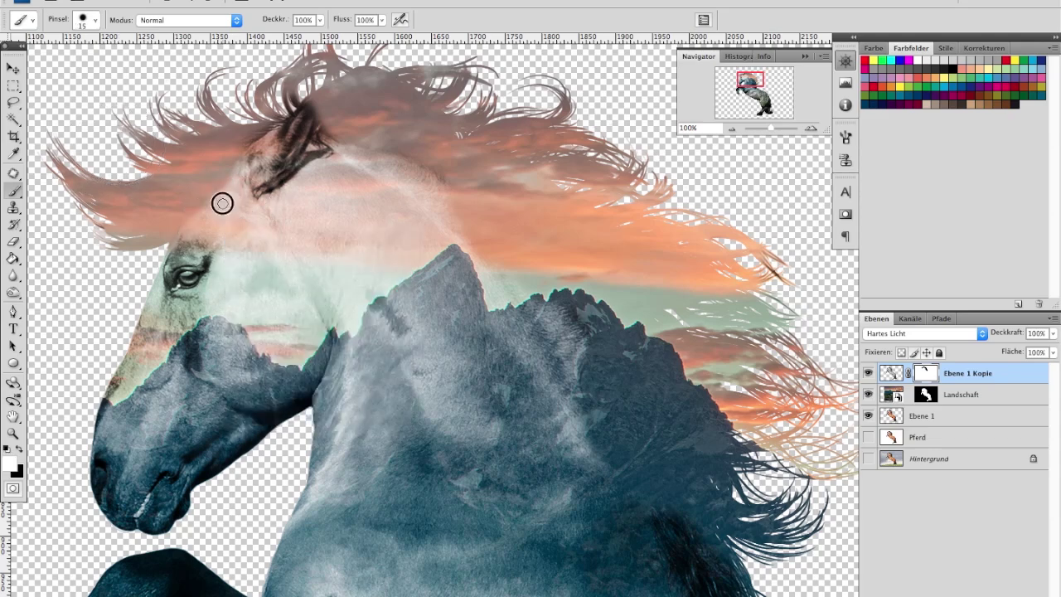
{"action": "right_click", "coordinate": [231, 203]}
{"action": "left_click_drag", "start_coordinate": [279, 230], "coordinate": [291, 229]}
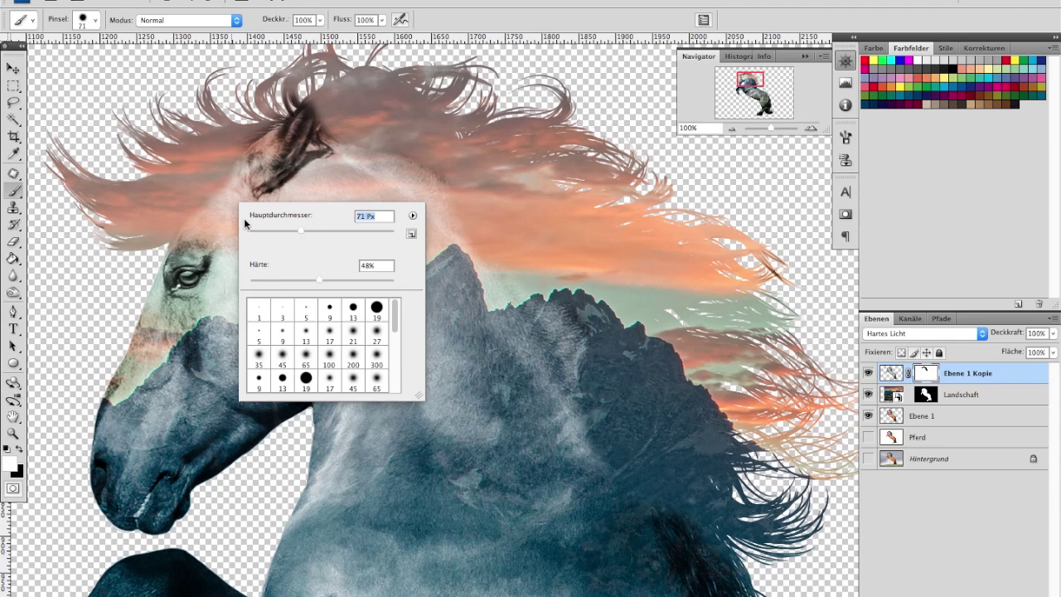
{"action": "key", "text": "Return"}
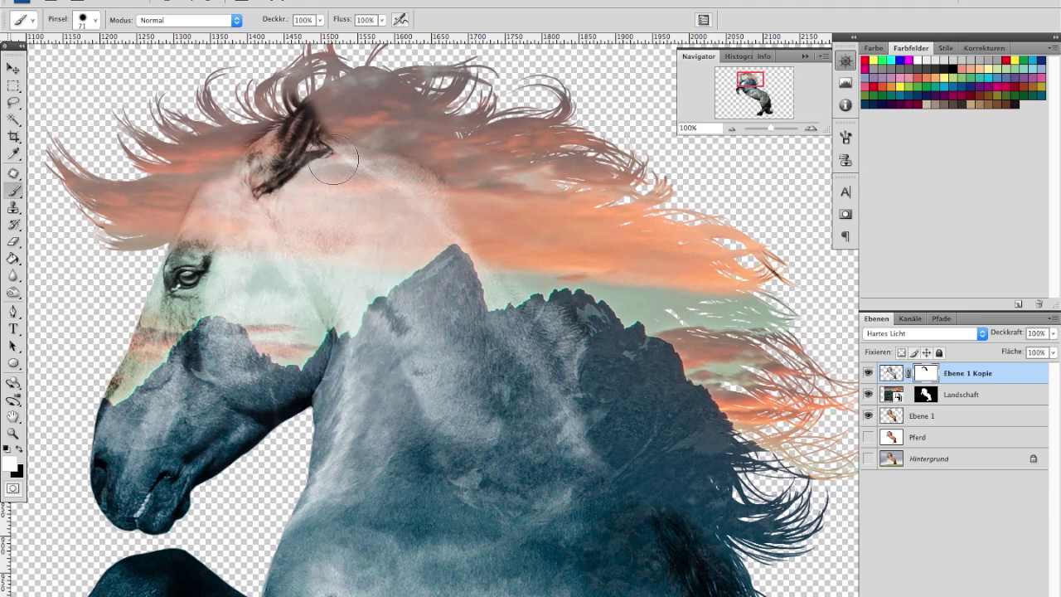
Fade the forelock strands above the ear, restoring a few dark strokes.
{"action": "key", "text": "x"}
{"action": "mouse_move", "coordinate": [300, 168]}
{"action": "left_mouse_down"}
{"action": "mouse_move", "coordinate": [324, 143]}
{"action": "mouse_move", "coordinate": [305, 110]}
{"action": "mouse_move", "coordinate": [330, 93]}
{"action": "left_mouse_up"}
{"action": "key", "text": "x"}
{"action": "left_click_drag", "start_coordinate": [340, 145], "coordinate": [309, 112]}
{"action": "mouse_move", "coordinate": [291, 149]}
{"action": "left_mouse_down"}
{"action": "mouse_move", "coordinate": [323, 106]}
{"action": "mouse_move", "coordinate": [337, 131]}
{"action": "left_mouse_up"}
{"action": "key", "text": "x"}
{"action": "left_click_drag", "start_coordinate": [250, 113], "coordinate": [261, 90]}
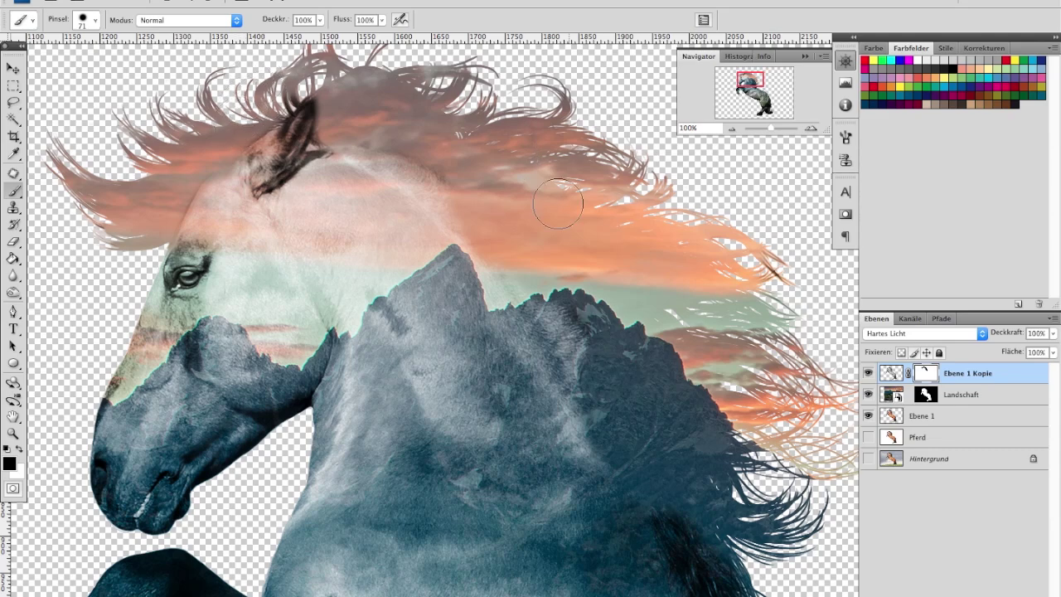
Set brush flow to 53% and softly paint the mask over the raised foreleg.
{"action": "left_click_drag", "start_coordinate": [270, 325], "coordinate": [340, 114]}
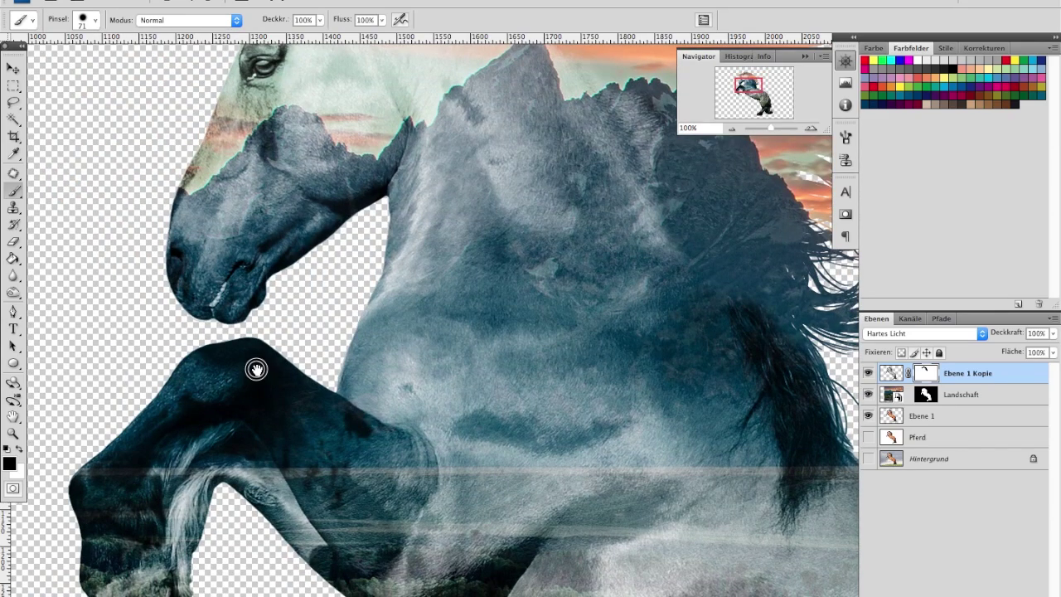
{"action": "left_click_drag", "start_coordinate": [256, 367], "coordinate": [337, 206]}
{"action": "mouse_move", "coordinate": [236, 381]}
{"action": "left_mouse_down"}
{"action": "mouse_move", "coordinate": [199, 452]}
{"action": "mouse_move", "coordinate": [195, 414]}
{"action": "mouse_move", "coordinate": [224, 406]}
{"action": "mouse_move", "coordinate": [236, 432]}
{"action": "mouse_move", "coordinate": [228, 498]}
{"action": "mouse_move", "coordinate": [249, 539]}
{"action": "mouse_move", "coordinate": [273, 520]}
{"action": "mouse_move", "coordinate": [264, 346]}
{"action": "mouse_move", "coordinate": [332, 237]}
{"action": "mouse_move", "coordinate": [315, 324]}
{"action": "mouse_move", "coordinate": [343, 351]}
{"action": "mouse_move", "coordinate": [389, 265]}
{"action": "mouse_move", "coordinate": [274, 249]}
{"action": "mouse_move", "coordinate": [390, 270]}
{"action": "left_mouse_up"}
{"action": "key", "text": "x"}
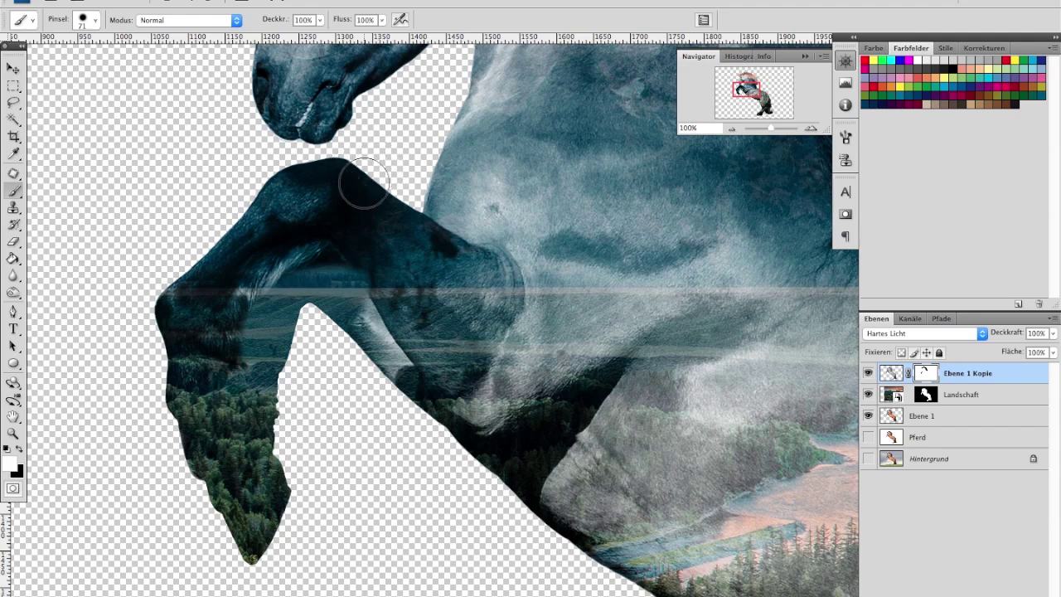
{"action": "left_click", "coordinate": [382, 19]}
{"action": "left_click_drag", "start_coordinate": [385, 34], "coordinate": [351, 34]}
{"action": "mouse_move", "coordinate": [379, 263]}
{"action": "left_mouse_down"}
{"action": "mouse_move", "coordinate": [349, 282]}
{"action": "mouse_move", "coordinate": [324, 254]}
{"action": "mouse_move", "coordinate": [332, 282]}
{"action": "mouse_move", "coordinate": [289, 259]}
{"action": "left_mouse_up"}
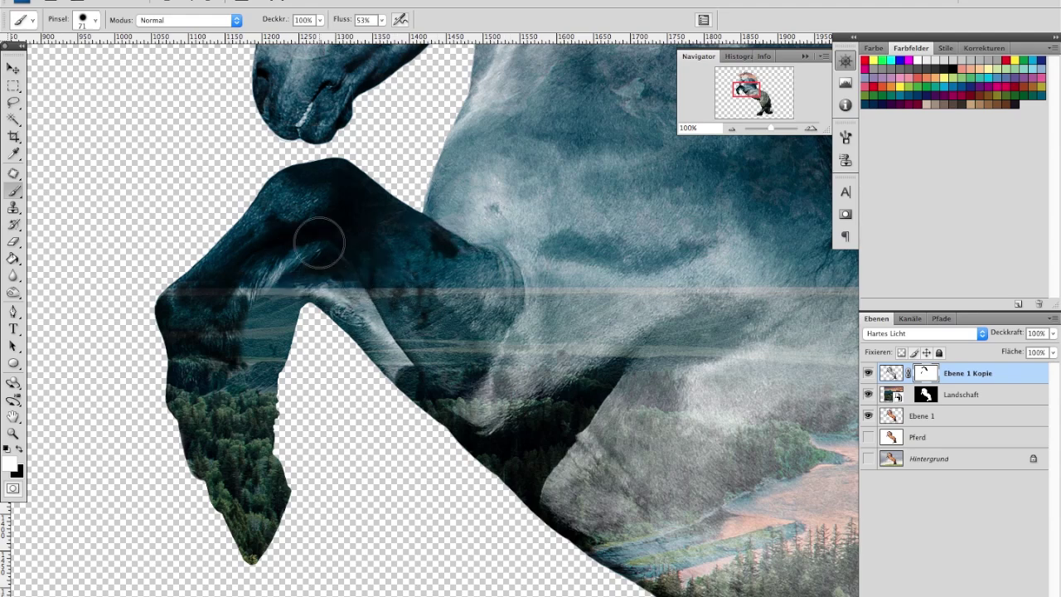
Paint the mask from the mane down toward the chest, then zoom out to the whole horse.
{"action": "mouse_move", "coordinate": [561, 235]}
{"action": "left_mouse_down"}
{"action": "mouse_move", "coordinate": [414, 287]}
{"action": "mouse_move", "coordinate": [417, 246]}
{"action": "mouse_move", "coordinate": [439, 350]}
{"action": "mouse_move", "coordinate": [430, 274]}
{"action": "left_mouse_up"}
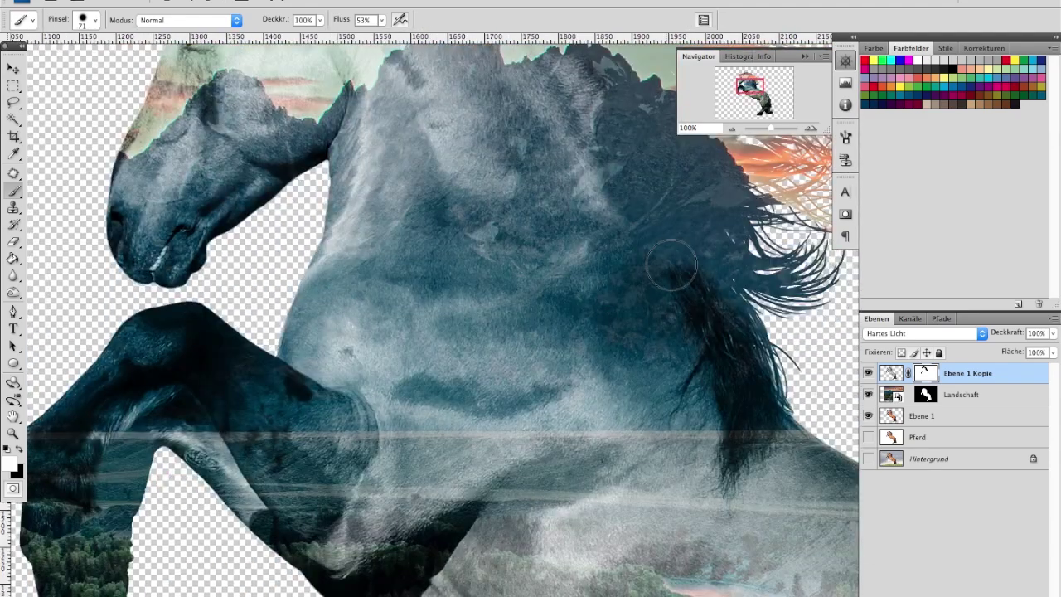
{"action": "key", "text": "x"}
{"action": "mouse_move", "coordinate": [682, 284]}
{"action": "left_mouse_down"}
{"action": "mouse_move", "coordinate": [670, 244]}
{"action": "mouse_move", "coordinate": [741, 374]}
{"action": "mouse_move", "coordinate": [743, 348]}
{"action": "mouse_move", "coordinate": [752, 413]}
{"action": "mouse_move", "coordinate": [730, 390]}
{"action": "mouse_move", "coordinate": [709, 396]}
{"action": "mouse_move", "coordinate": [765, 493]}
{"action": "mouse_move", "coordinate": [705, 489]}
{"action": "left_mouse_up"}
{"action": "key", "text": "x"}
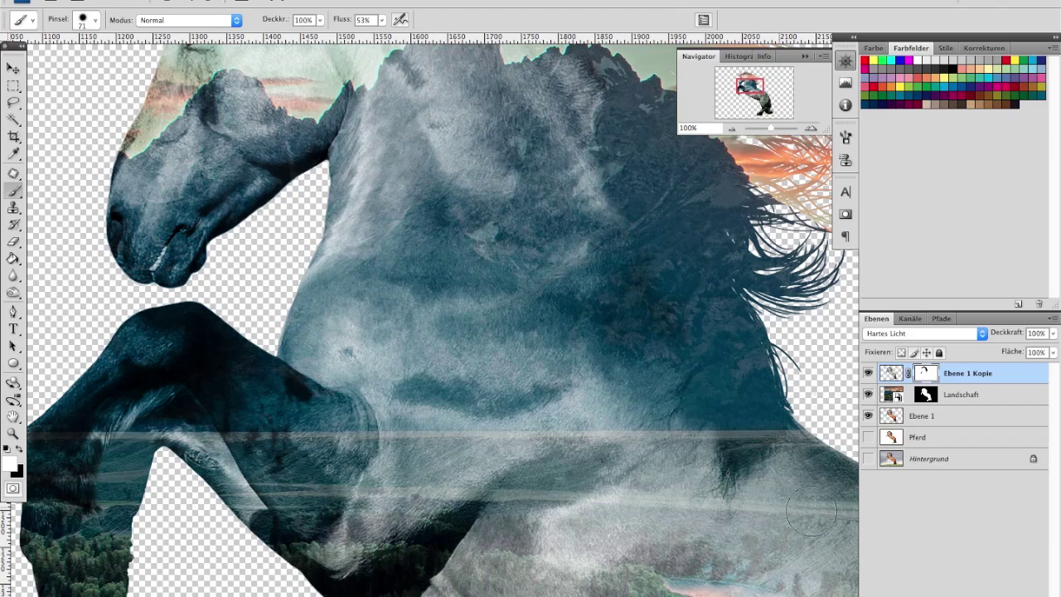
{"action": "left_click_drag", "start_coordinate": [508, 102], "coordinate": [608, 165]}
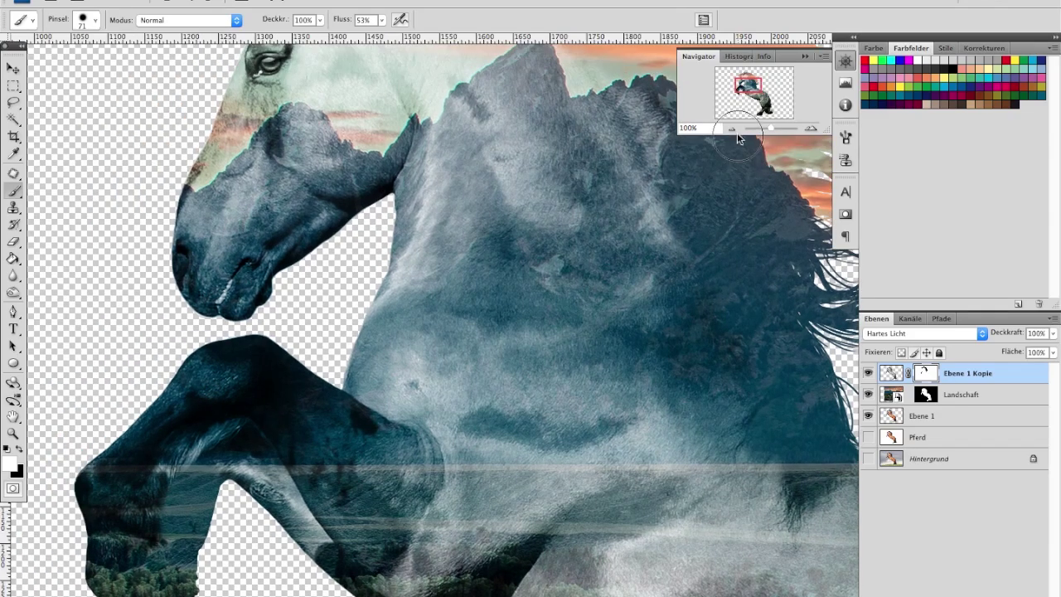
{"action": "left_click", "coordinate": [732, 129]}
{"action": "scroll", "coordinate": [526, 230], "scroll_direction": "down", "scroll_amount": 1}
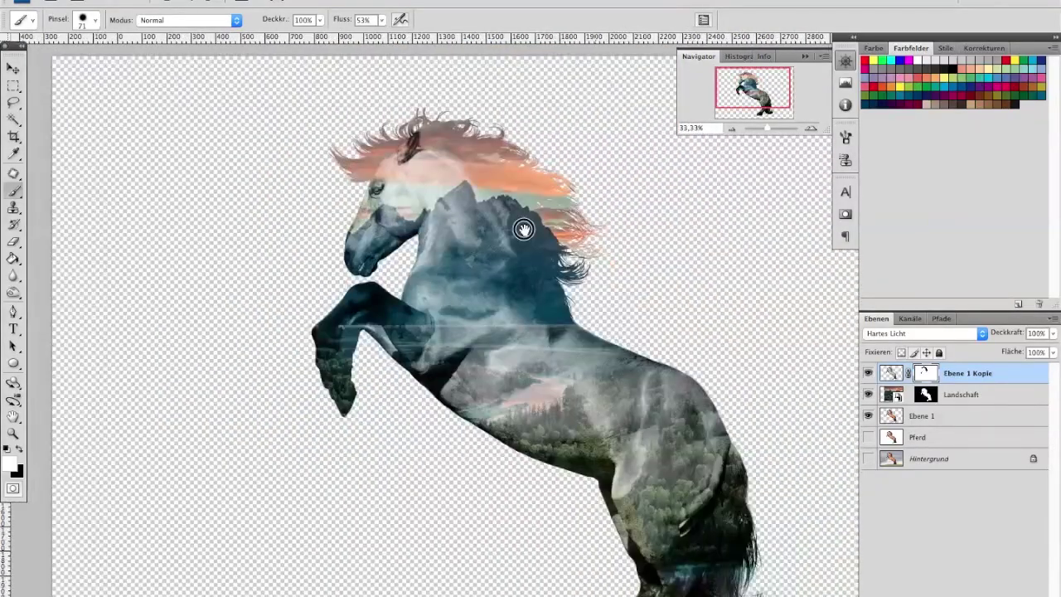
{"action": "scroll", "coordinate": [484, 204], "scroll_direction": "down", "scroll_amount": 1}
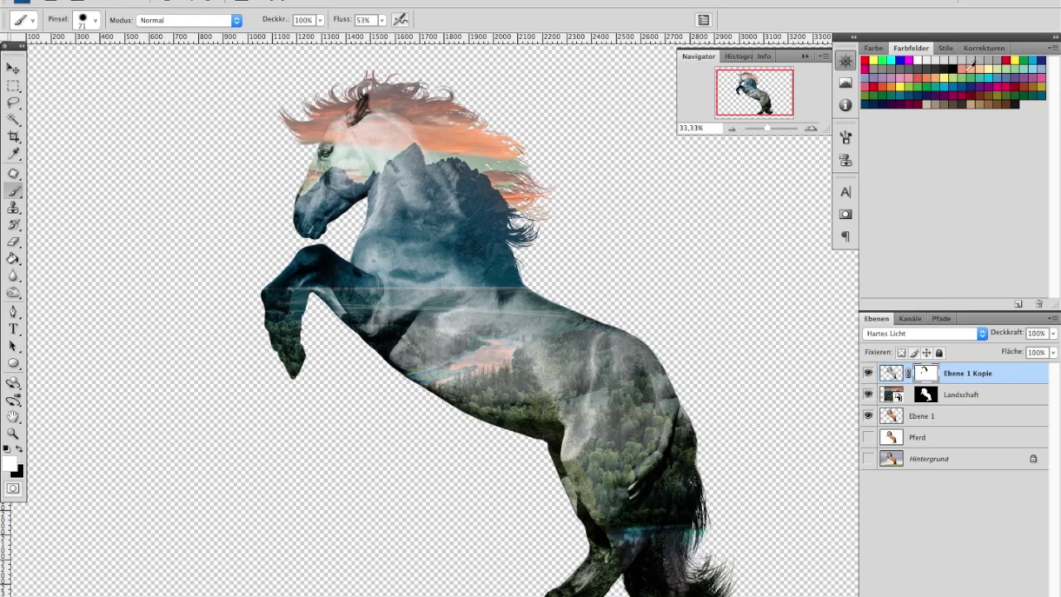
{"action": "left_click", "coordinate": [984, 47]}
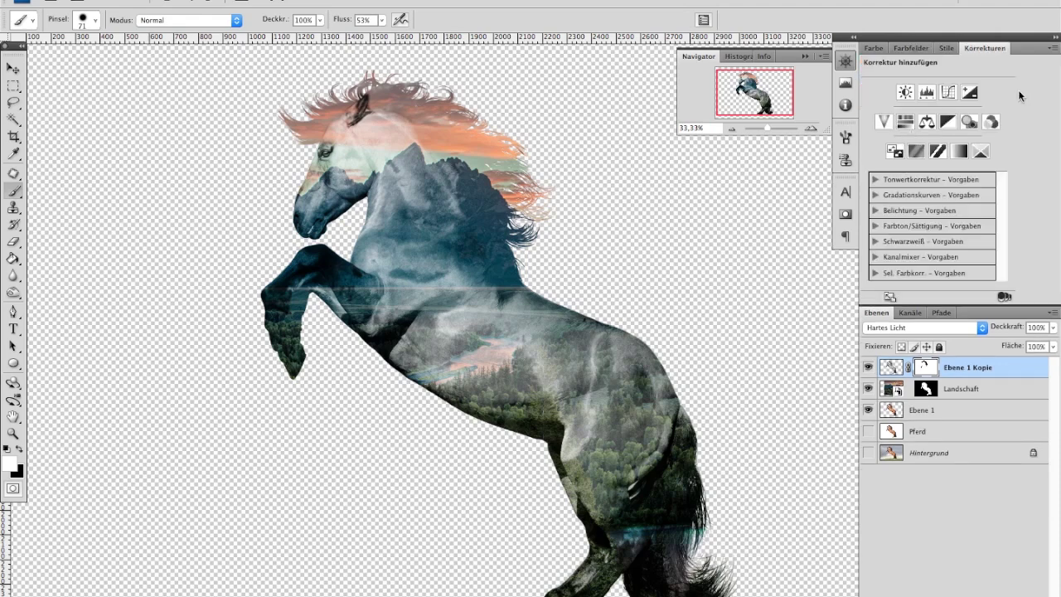
Add a Kurven 1 curve lifting the black point and raising midtones from 118 to 137.
{"action": "left_click", "coordinate": [969, 92]}
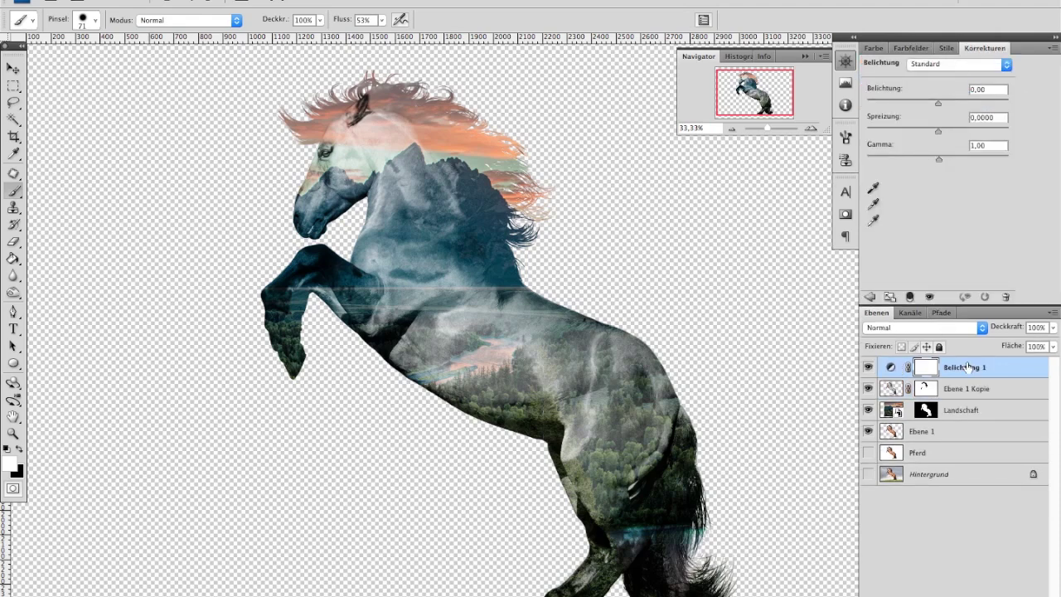
{"action": "key", "text": "Delete"}
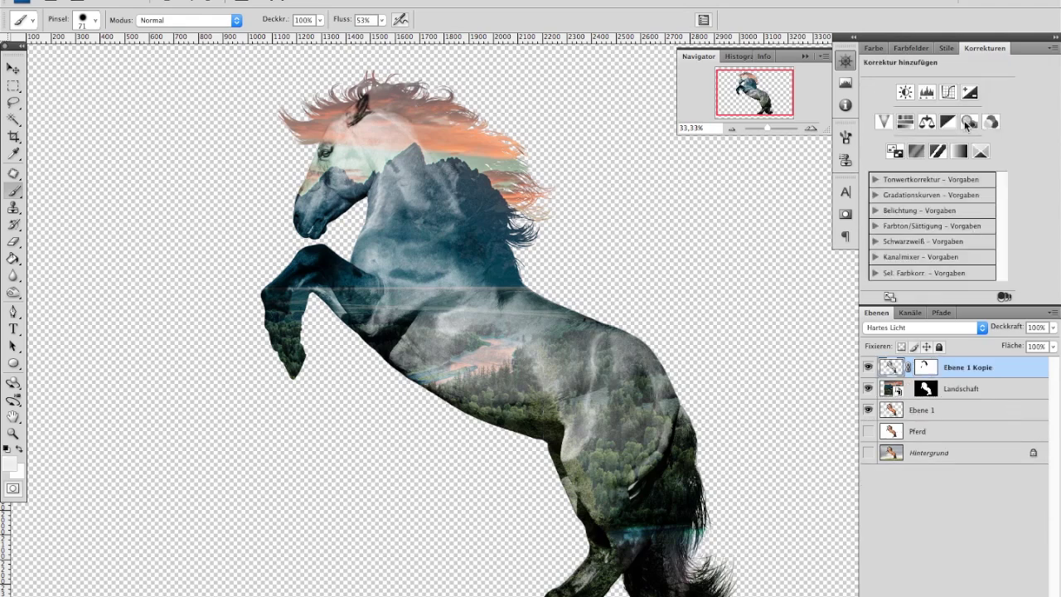
{"action": "left_click", "coordinate": [946, 93]}
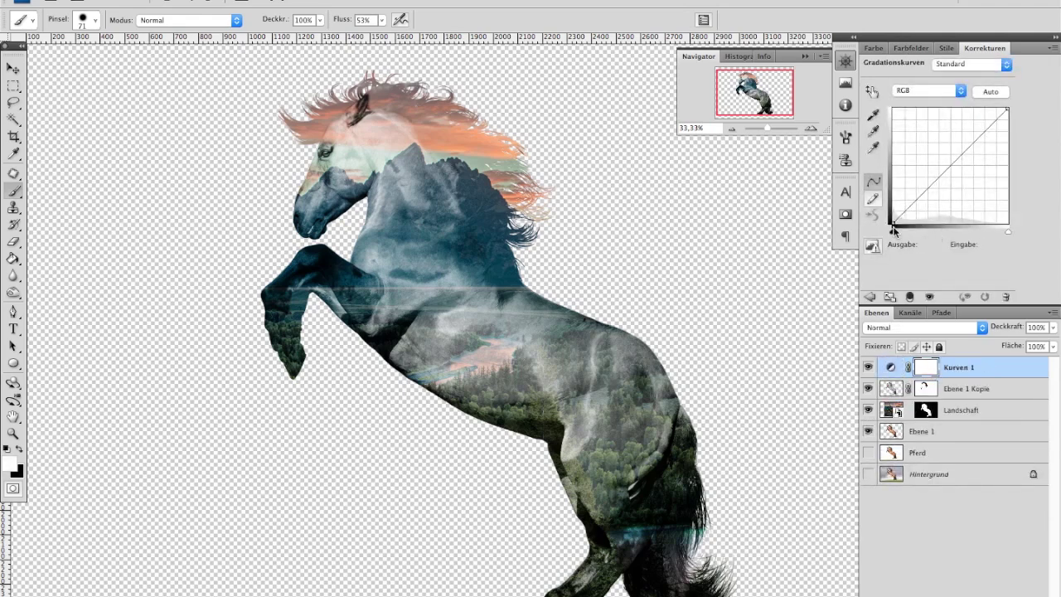
{"action": "left_click_drag", "start_coordinate": [892, 225], "coordinate": [889, 214]}
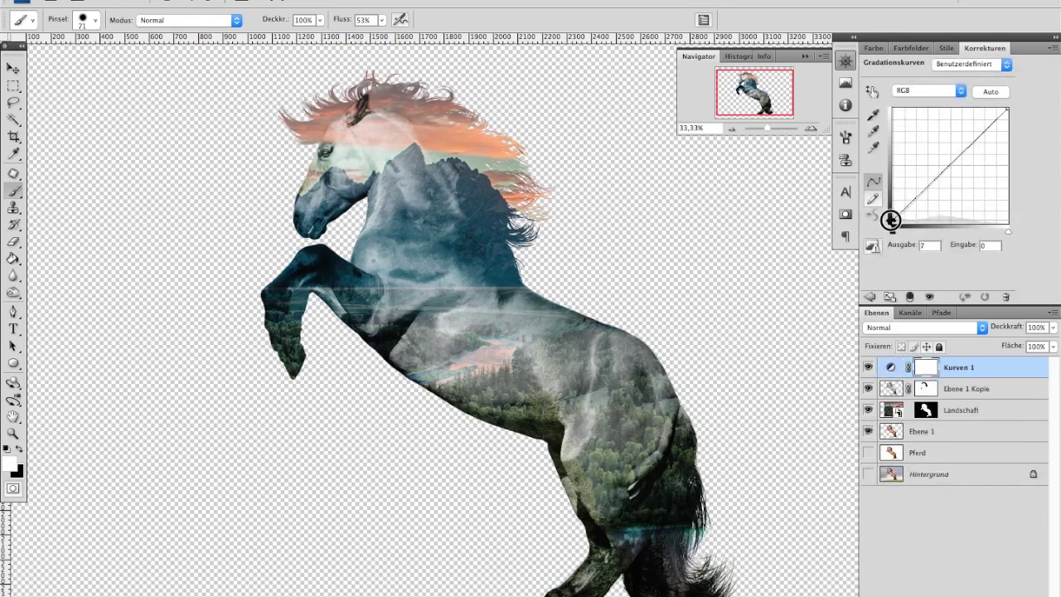
{"action": "left_click_drag", "start_coordinate": [889, 215], "coordinate": [906, 213]}
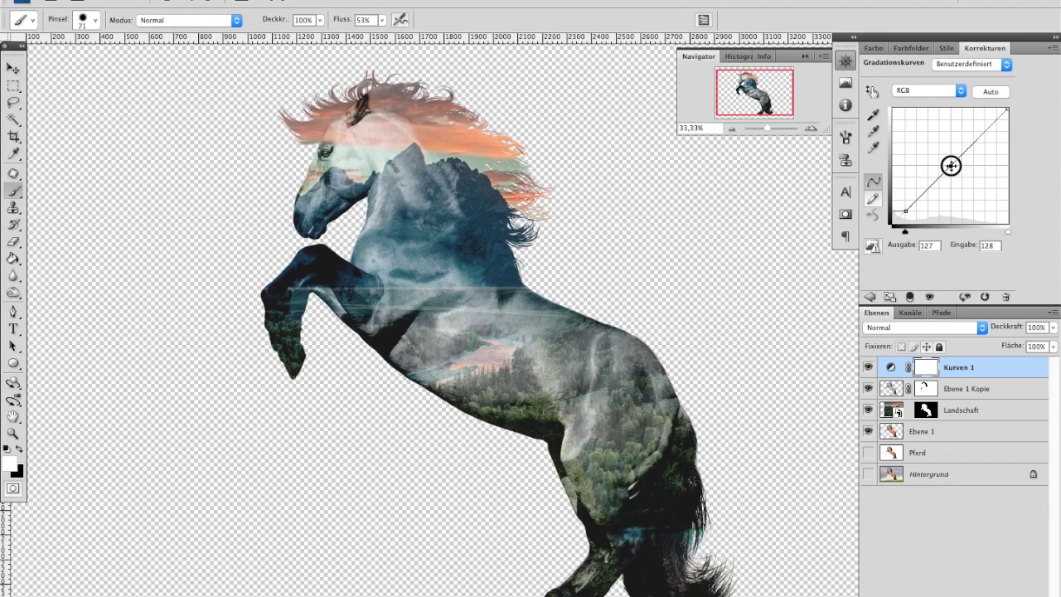
{"action": "left_click_drag", "start_coordinate": [951, 165], "coordinate": [946, 161]}
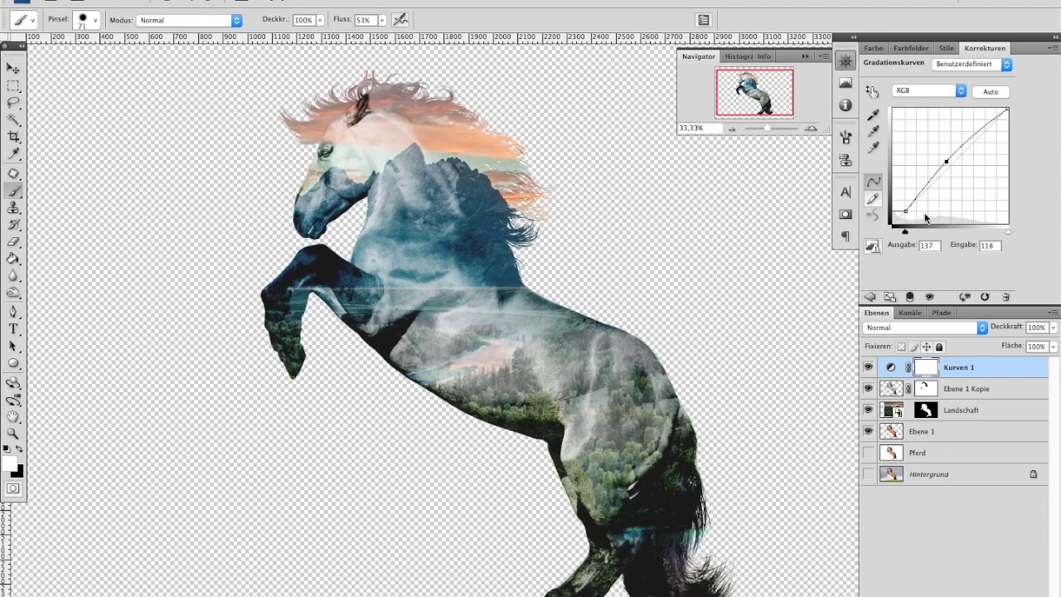
{"action": "left_click", "coordinate": [872, 296]}
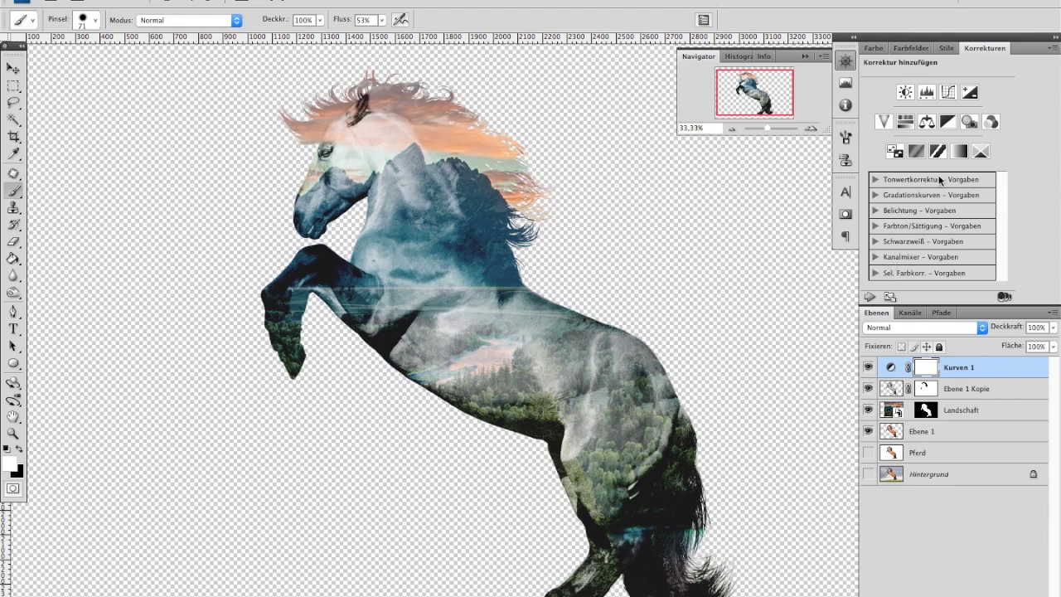
Add a Farbton/Sättigung 1 layer with hue 4 and saturation −45.
{"action": "left_click", "coordinate": [906, 123]}
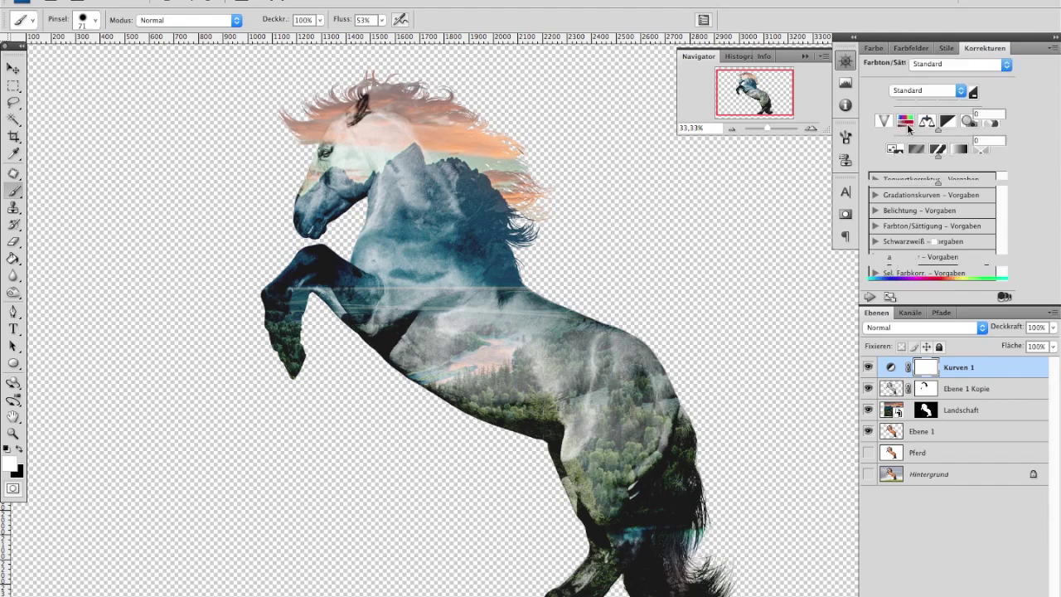
{"action": "left_click", "coordinate": [974, 114]}
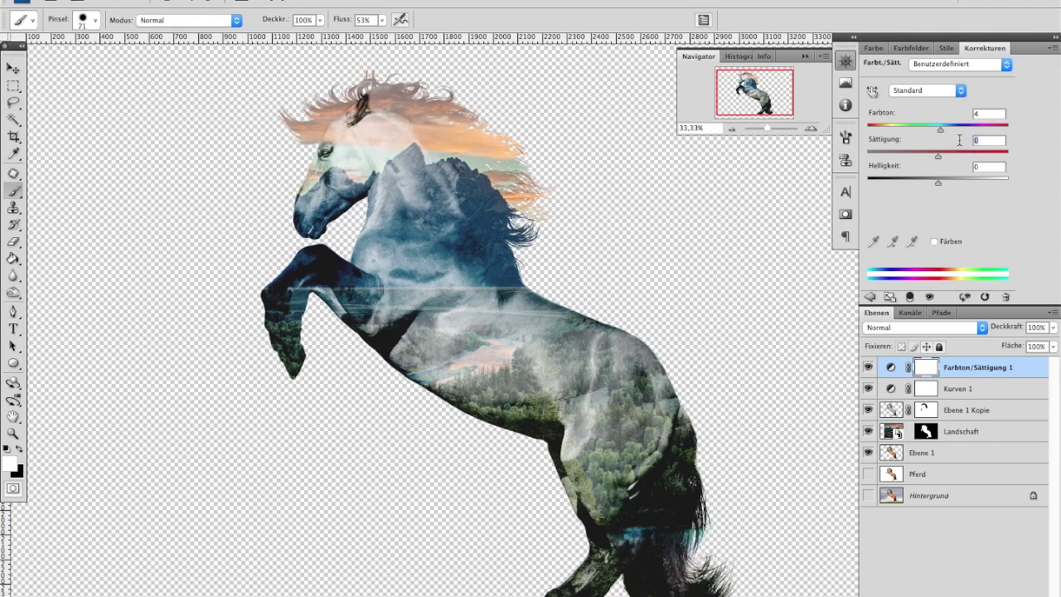
{"action": "type", "text": "5"}
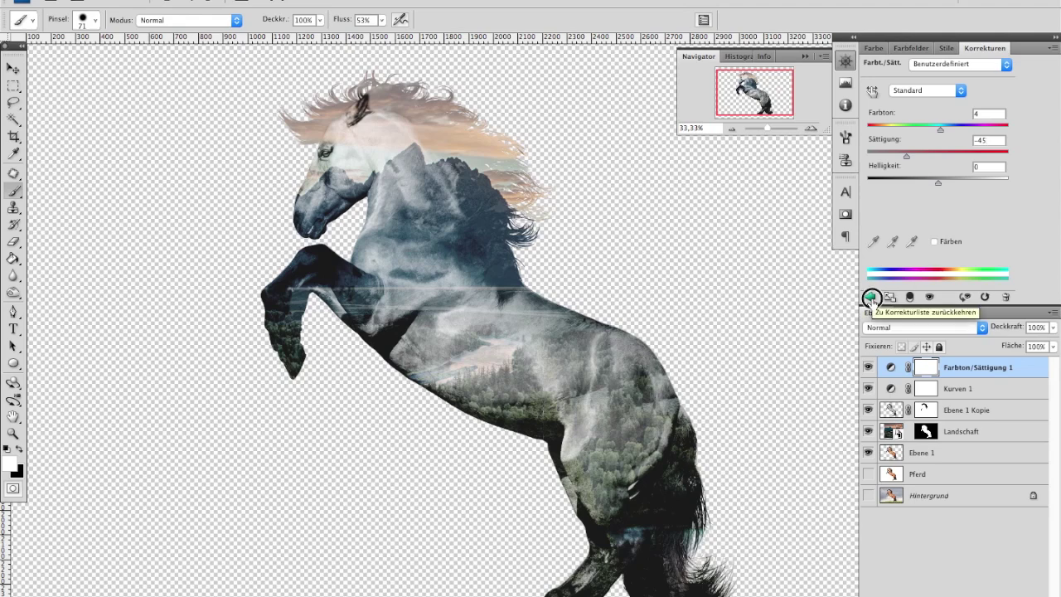
{"action": "left_click", "coordinate": [870, 297]}
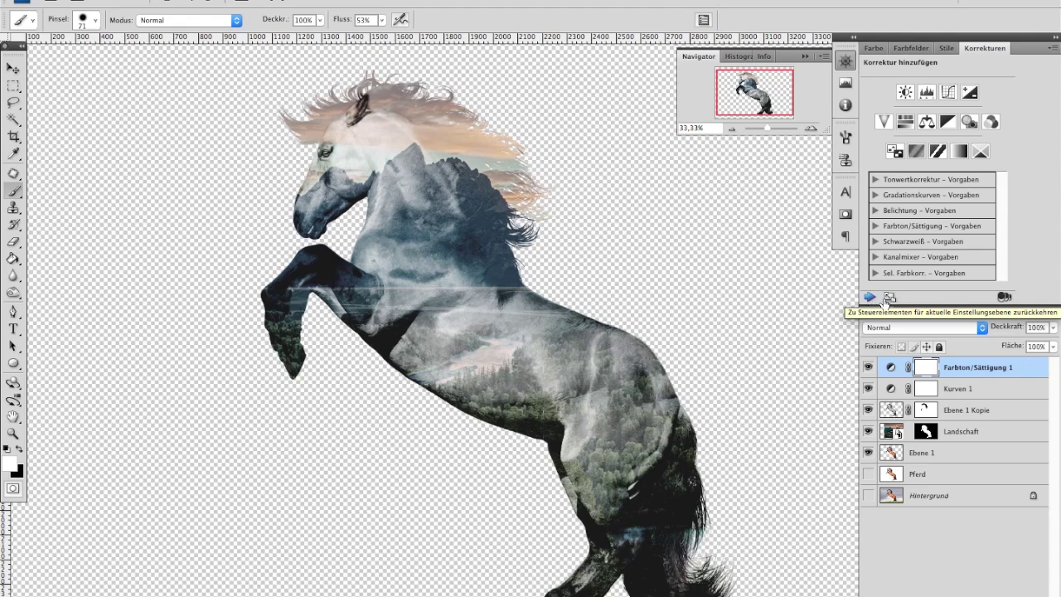
{"action": "left_click", "coordinate": [949, 92]}
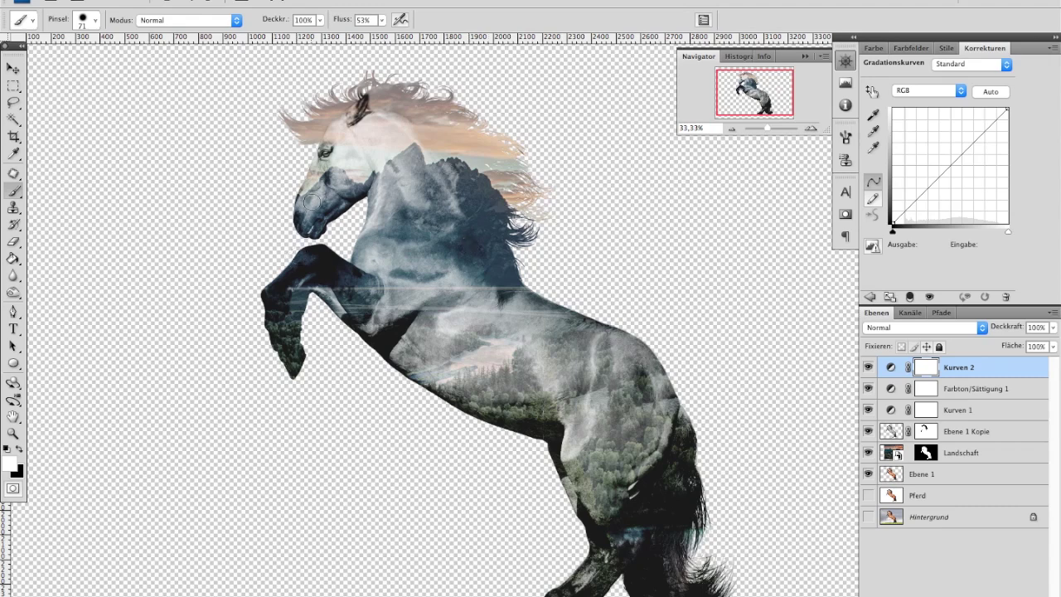
In Kurven 2, lift the blue curve's black point and lower its top point.
{"action": "key", "text": "v"}
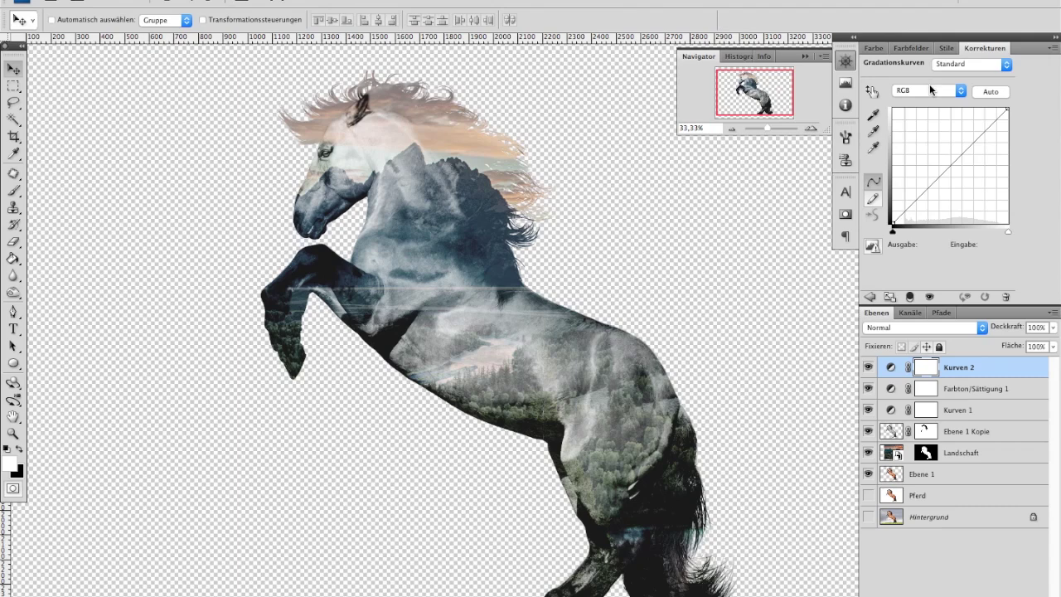
{"action": "left_click", "coordinate": [929, 84]}
{"action": "left_click", "coordinate": [915, 116]}
{"action": "left_click", "coordinate": [924, 89]}
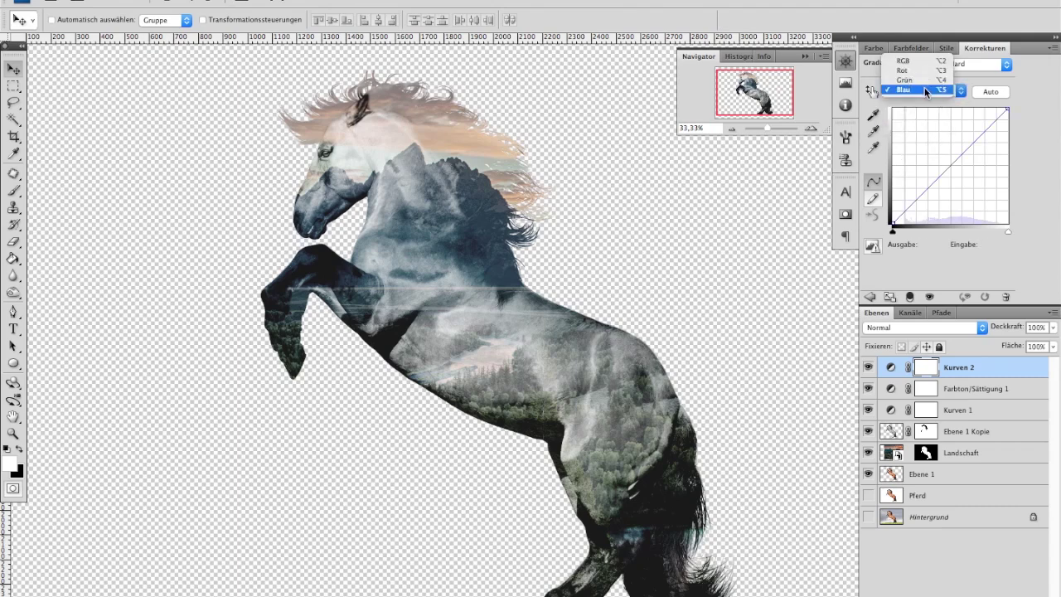
{"action": "left_click", "coordinate": [904, 60]}
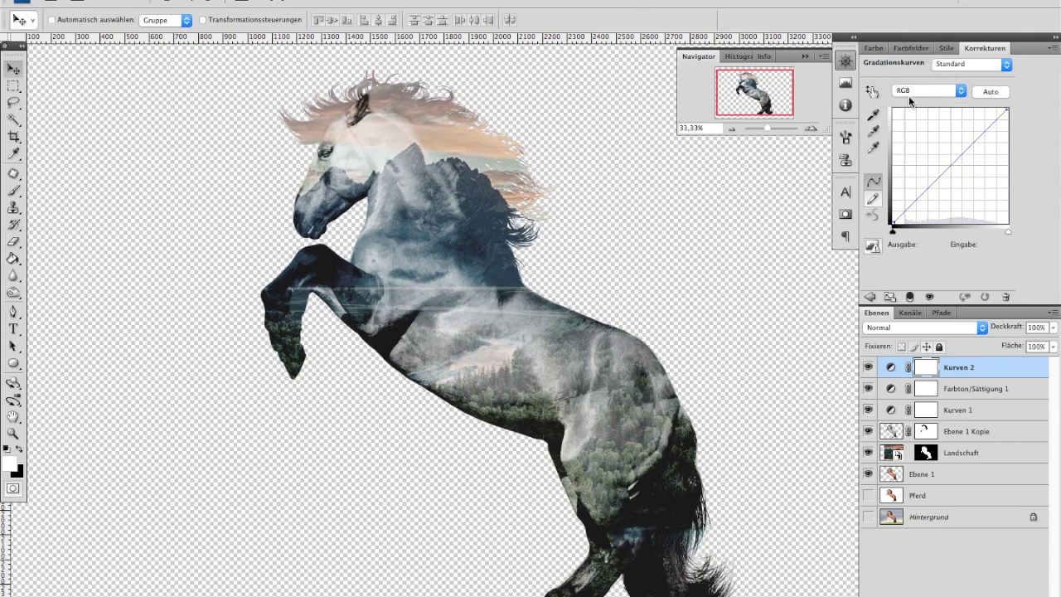
{"action": "left_click", "coordinate": [927, 92]}
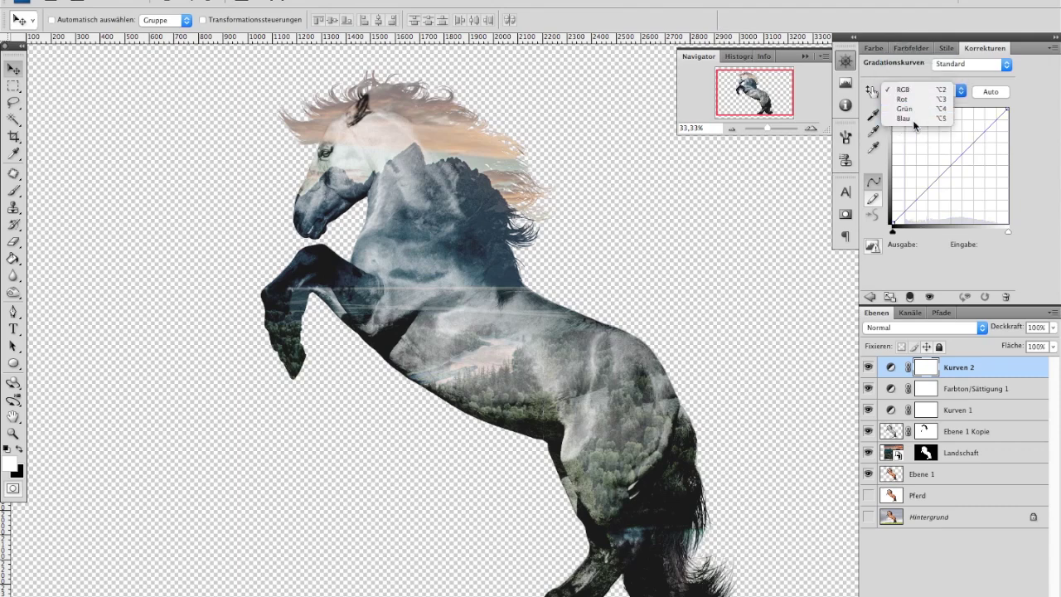
{"action": "left_click", "coordinate": [915, 124]}
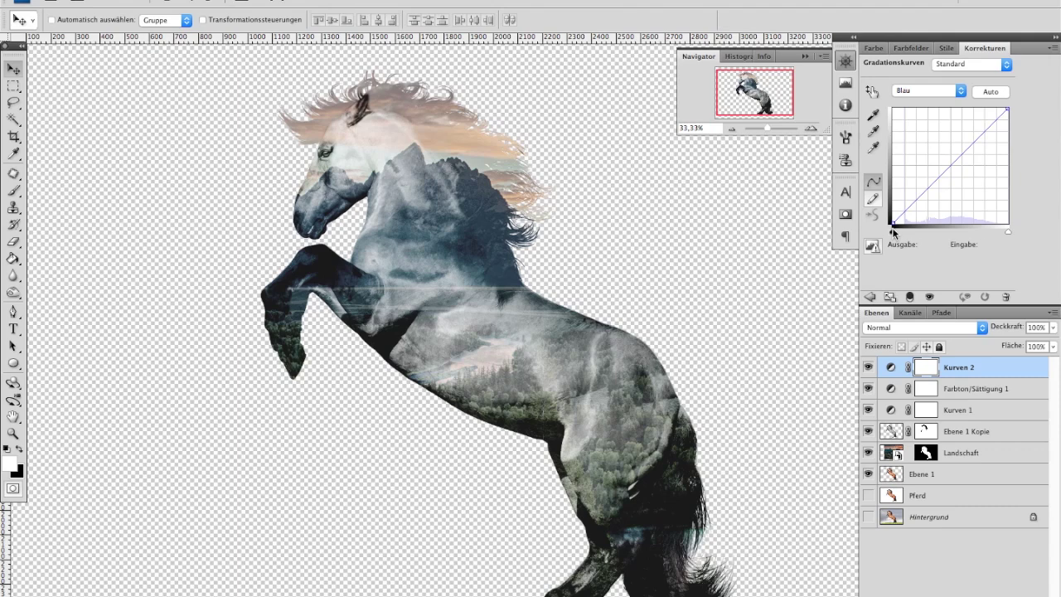
{"action": "left_click_drag", "start_coordinate": [893, 224], "coordinate": [886, 213]}
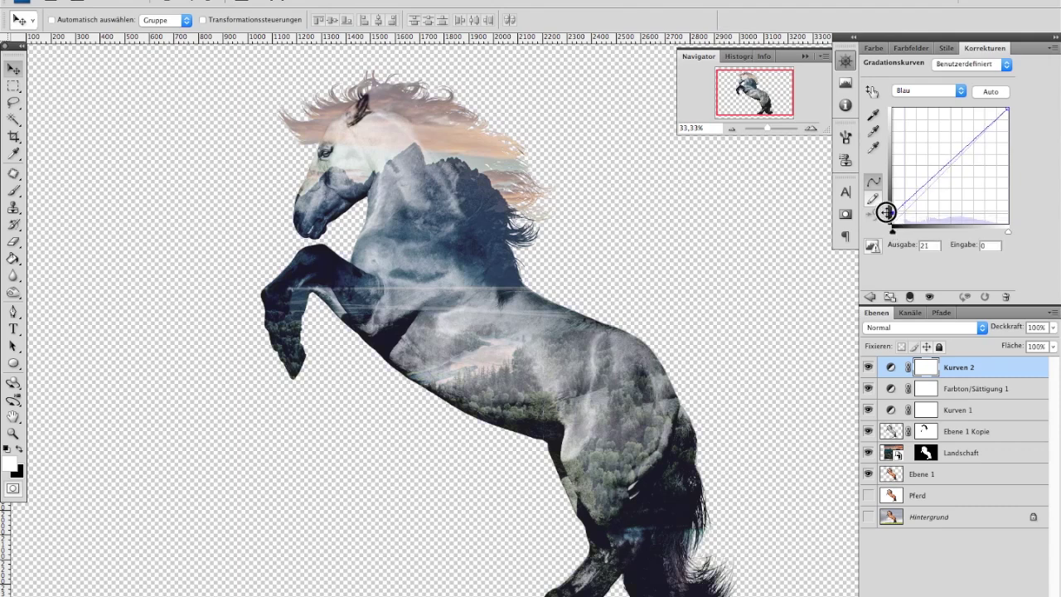
{"action": "left_click_drag", "start_coordinate": [893, 233], "coordinate": [904, 231]}
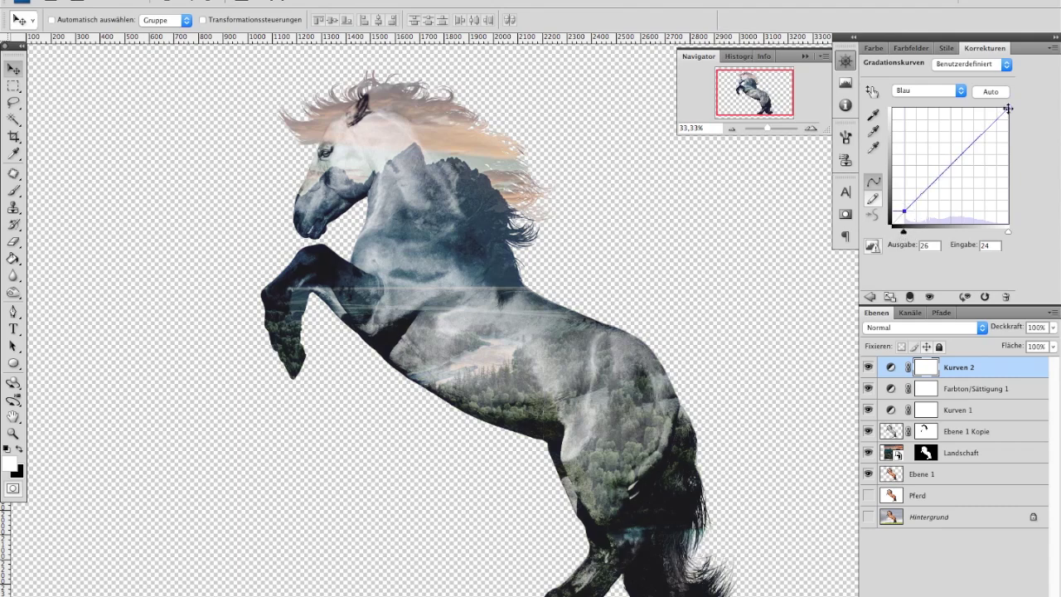
{"action": "left_click_drag", "start_coordinate": [1008, 108], "coordinate": [1008, 116]}
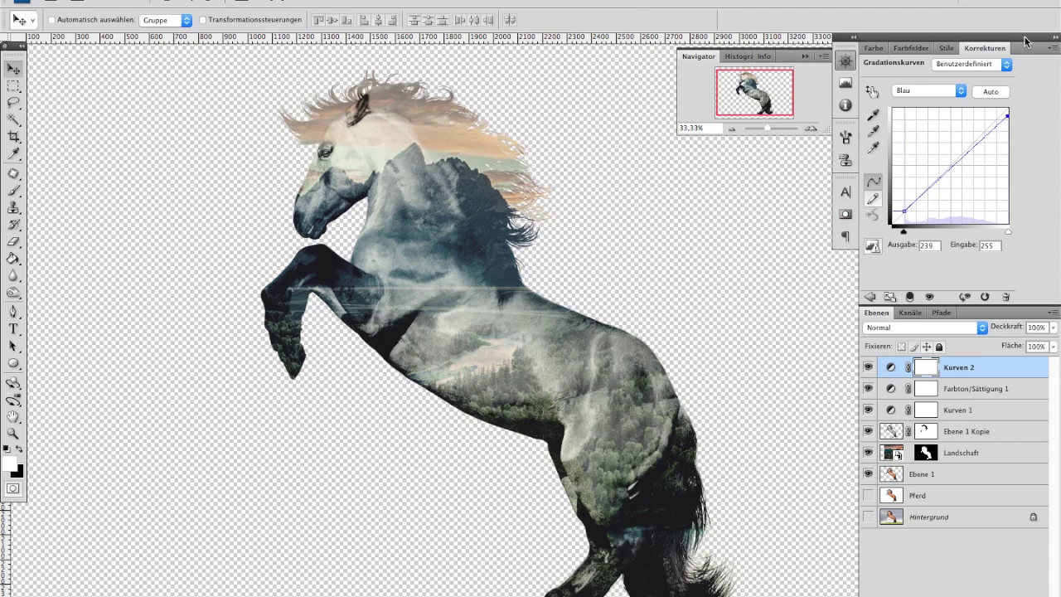
Restore the red curve's highlight to full and pull the green top point down to 232.
{"action": "left_click", "coordinate": [923, 93]}
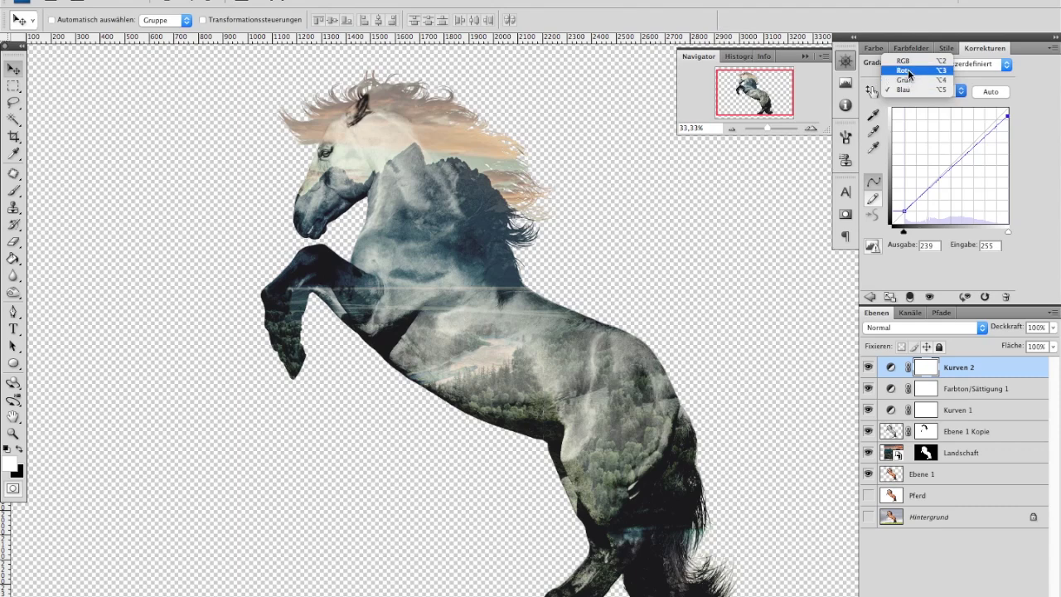
{"action": "left_click", "coordinate": [908, 70]}
{"action": "left_click_drag", "start_coordinate": [1008, 109], "coordinate": [1020, 109]}
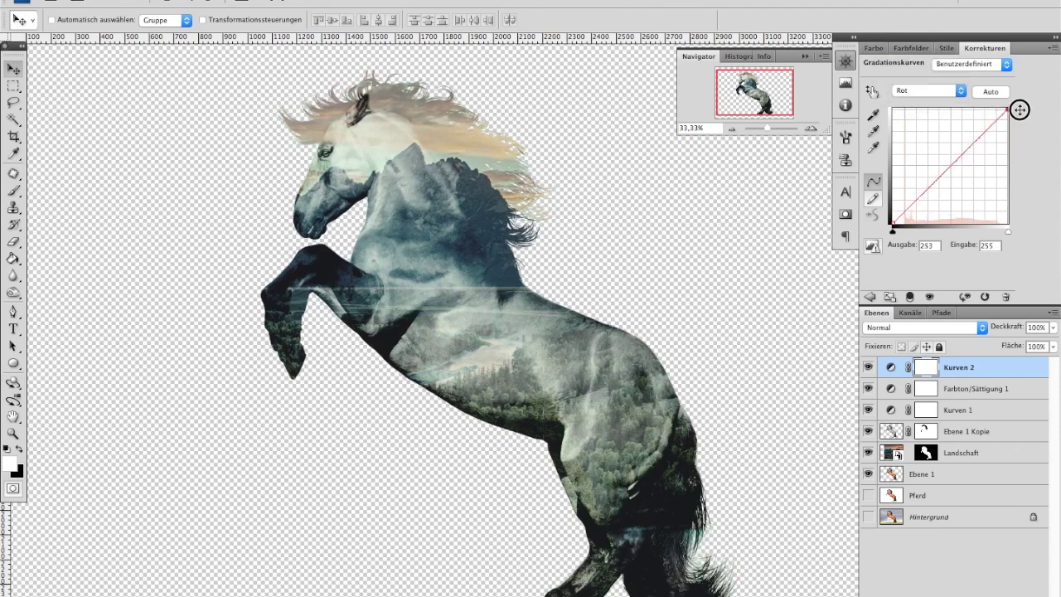
{"action": "left_click_drag", "start_coordinate": [1020, 110], "coordinate": [1022, 98]}
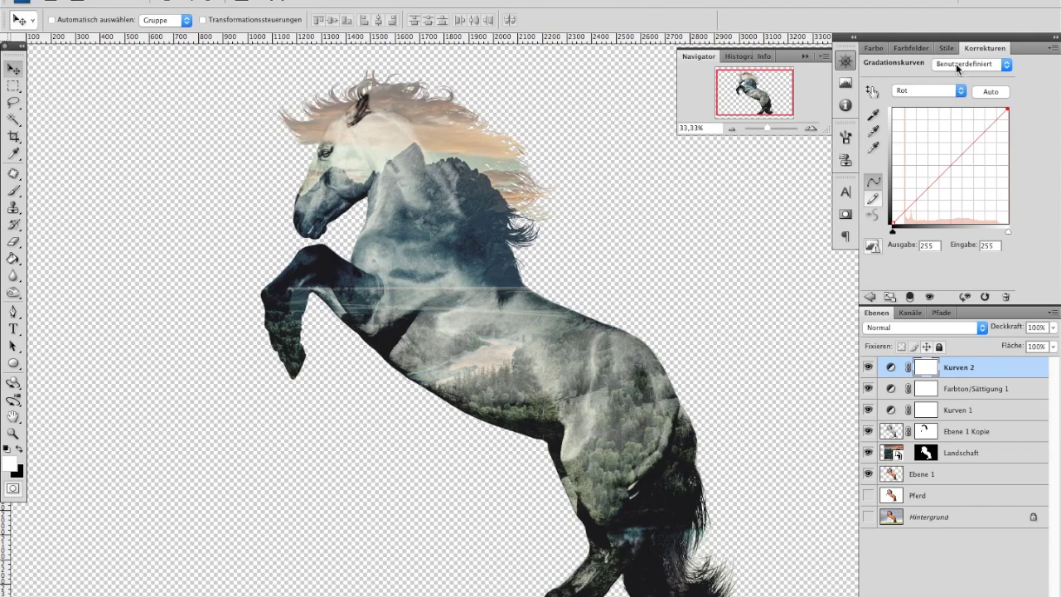
{"action": "left_click", "coordinate": [929, 90]}
{"action": "left_click", "coordinate": [923, 98]}
{"action": "left_click_drag", "start_coordinate": [1010, 108], "coordinate": [1014, 119]}
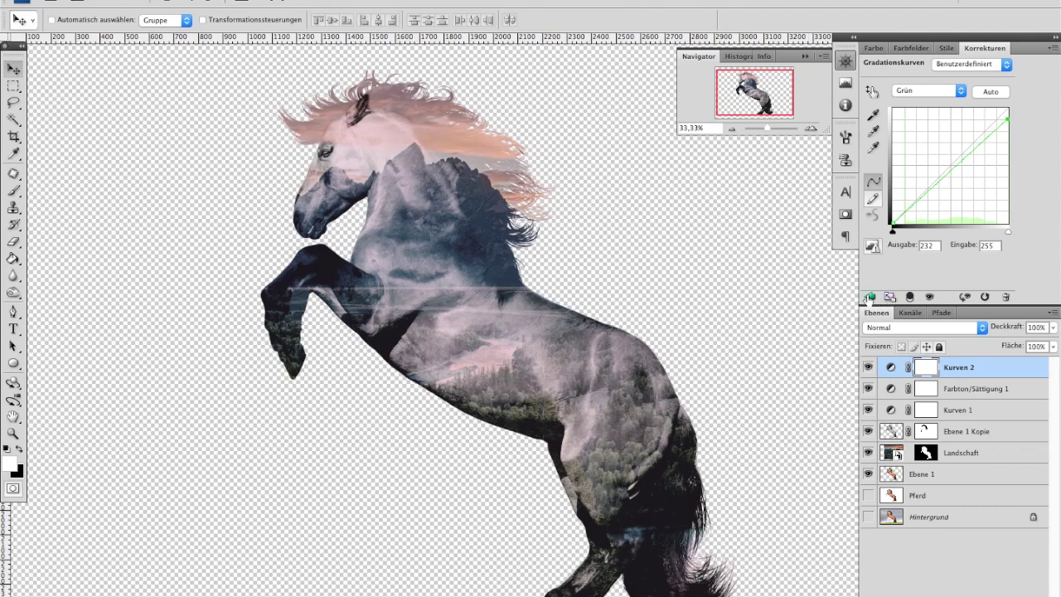
{"action": "left_click", "coordinate": [869, 296]}
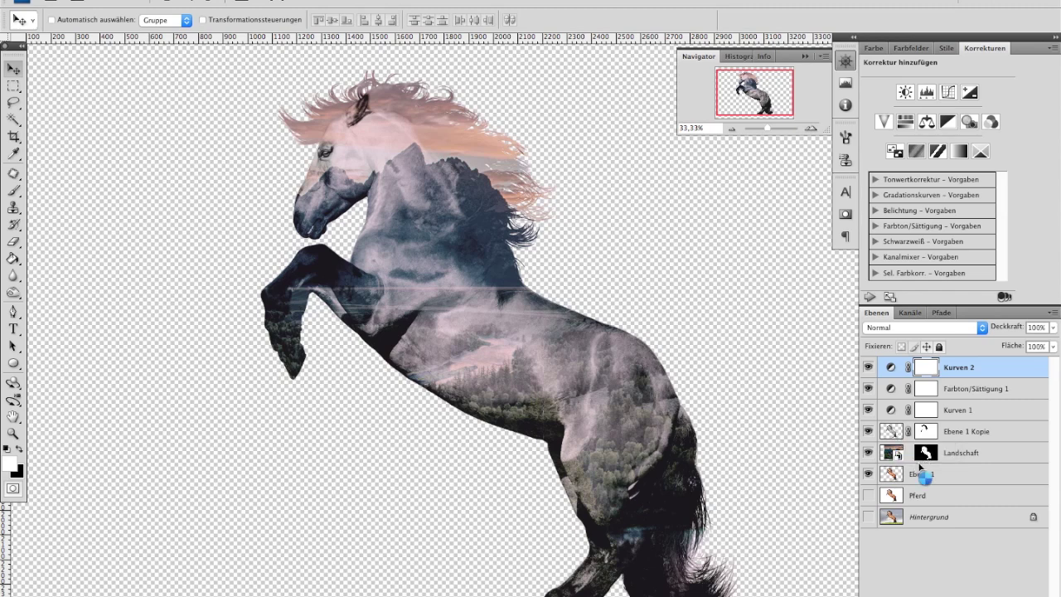
Stamp visible layers into Ebene 2, duplicate it as Ebene 2 Kopie, and make it a smart object.
{"action": "key", "text": "ctrl+shift+alt+n"}
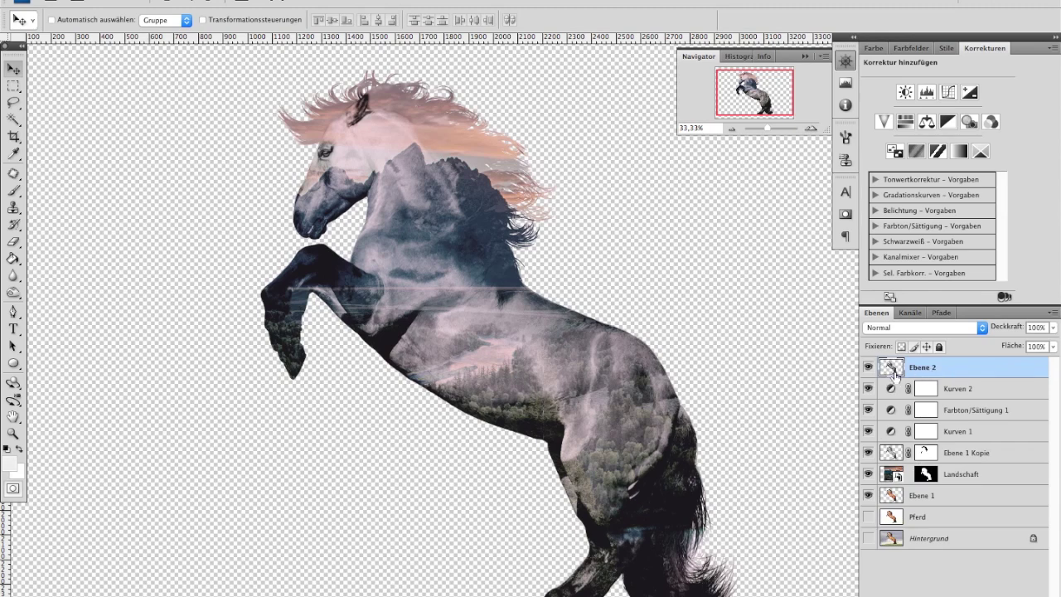
{"action": "mouse_move", "coordinate": [934, 377]}
{"action": "left_mouse_down"}
{"action": "mouse_move", "coordinate": [969, 414]}
{"action": "mouse_move", "coordinate": [1013, 593]}
{"action": "left_mouse_up"}
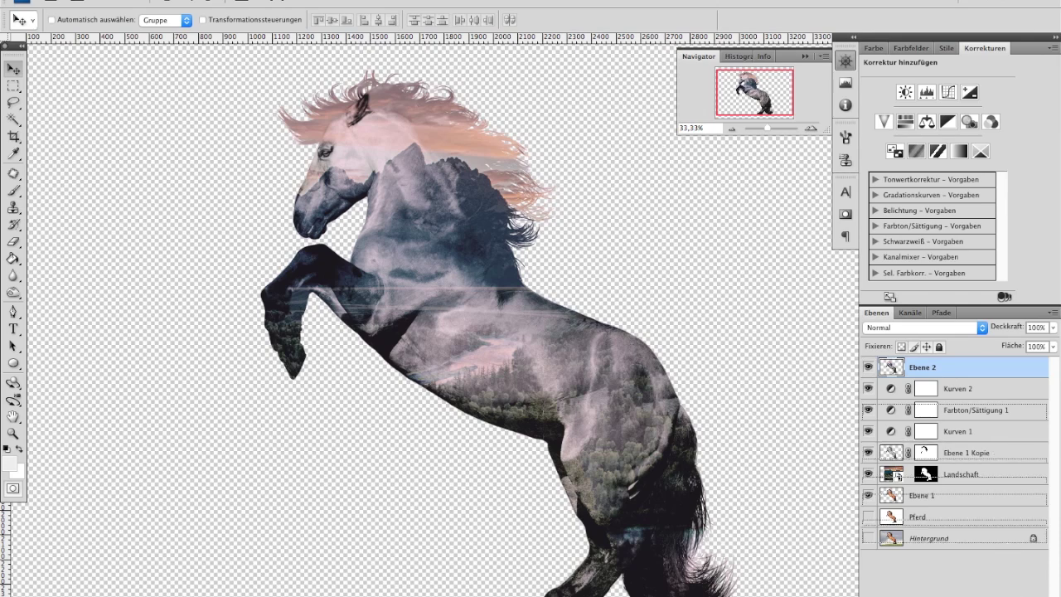
{"action": "left_click_drag", "start_coordinate": [1013, 594], "coordinate": [1013, 596]}
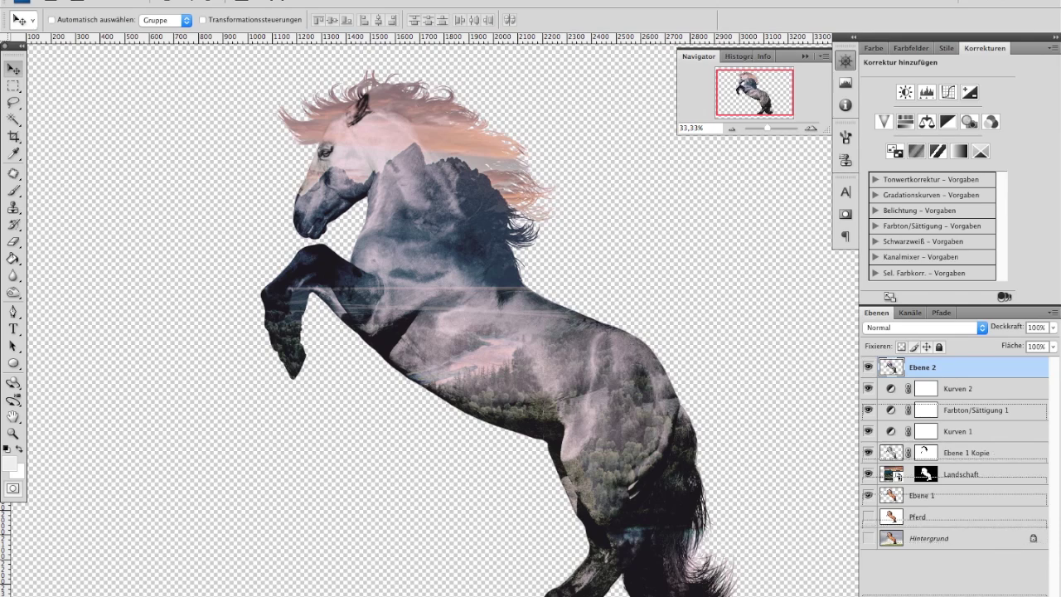
{"action": "left_click_drag", "start_coordinate": [1013, 596], "coordinate": [1013, 596]}
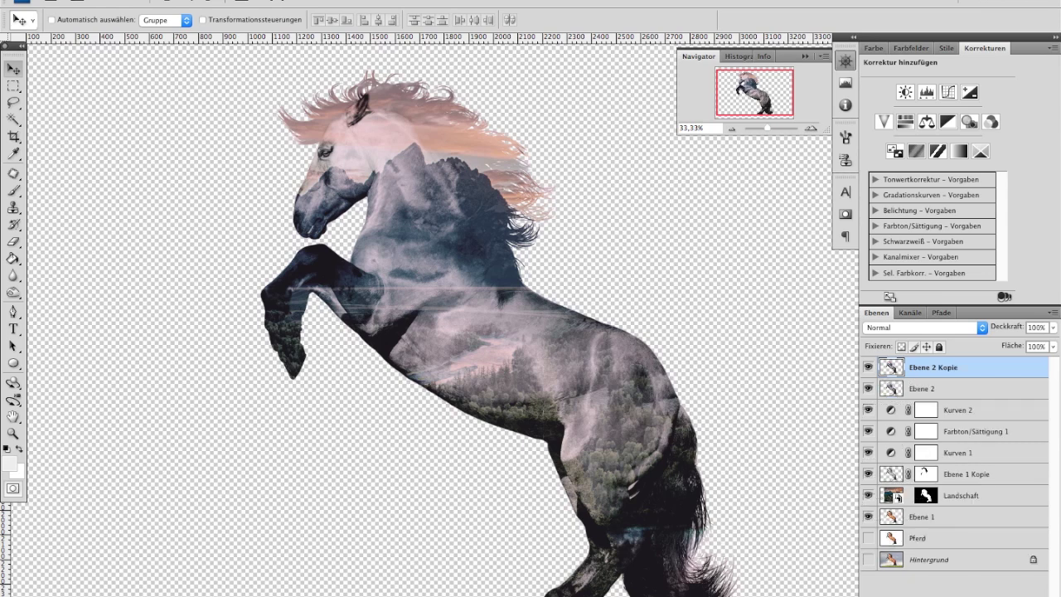
{"action": "right_click", "coordinate": [937, 367]}
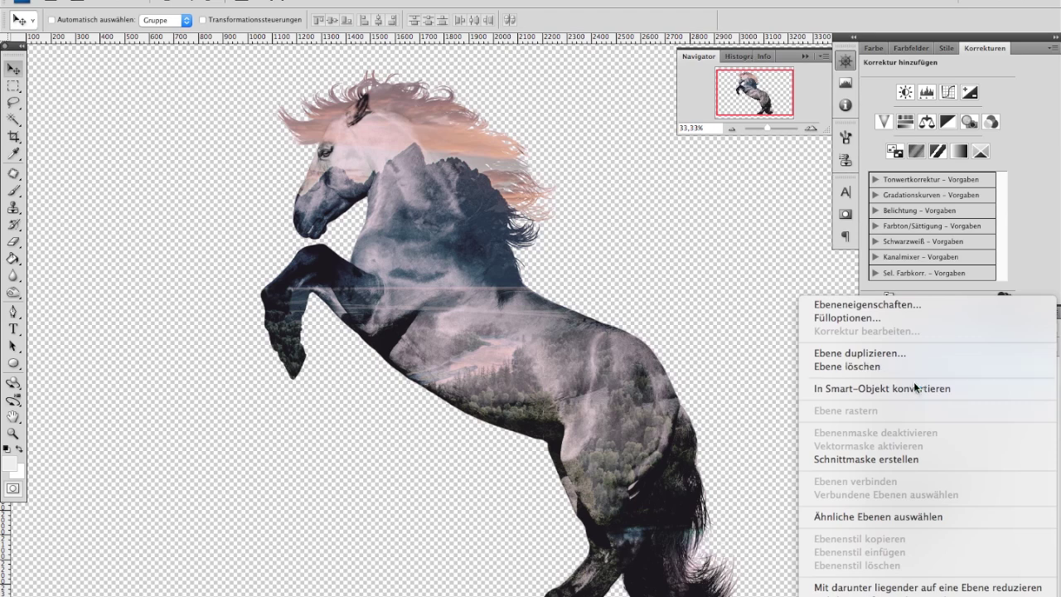
{"action": "left_click", "coordinate": [911, 389]}
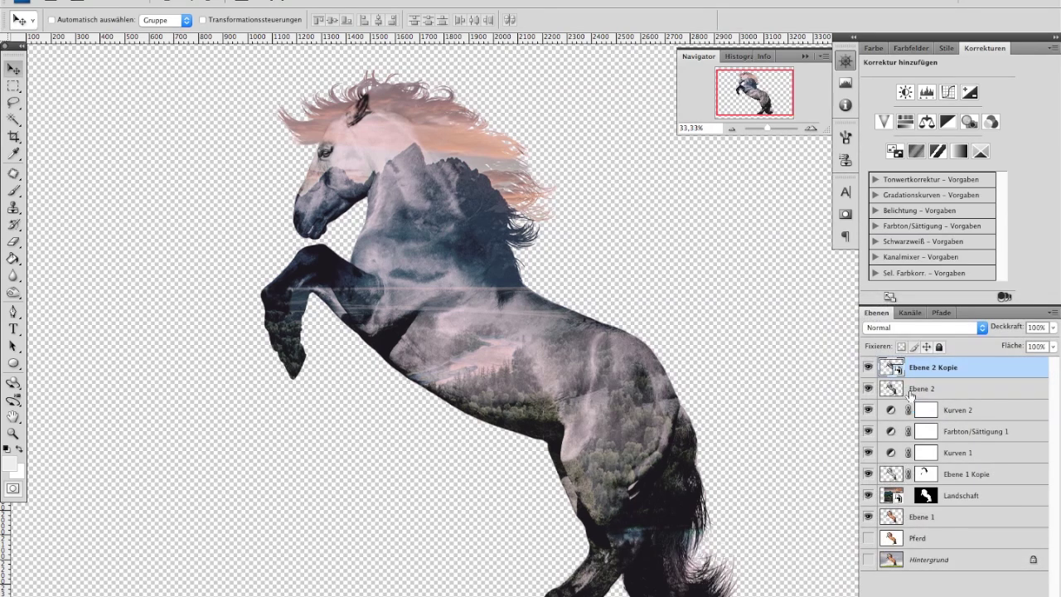
Set Ebene 2 Kopie's blend mode to Ineinanderkopieren.
{"action": "left_click", "coordinate": [927, 328]}
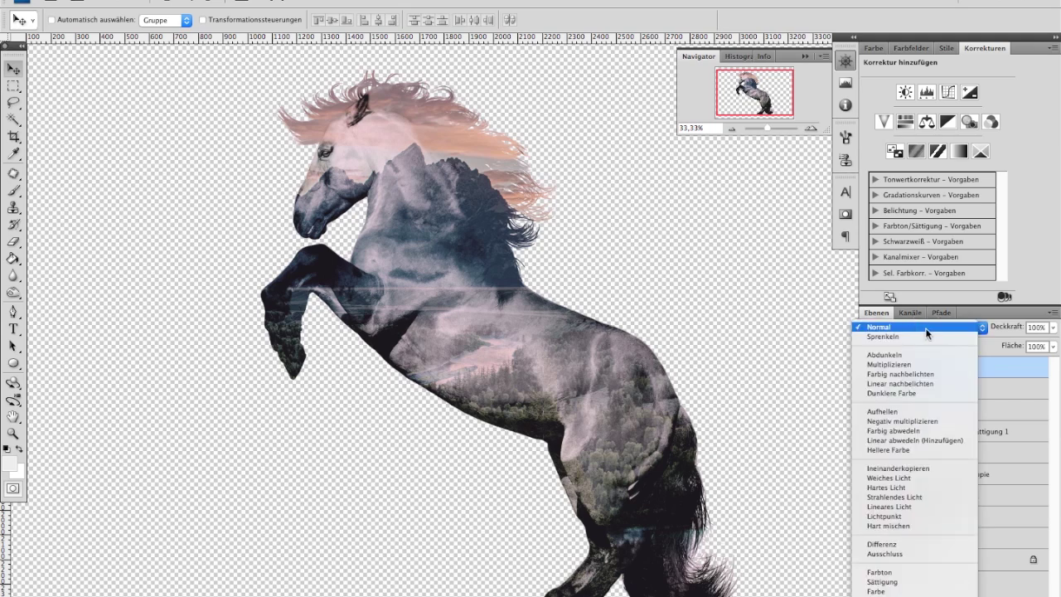
{"action": "scroll", "coordinate": [911, 467], "scroll_direction": "down", "scroll_amount": 3}
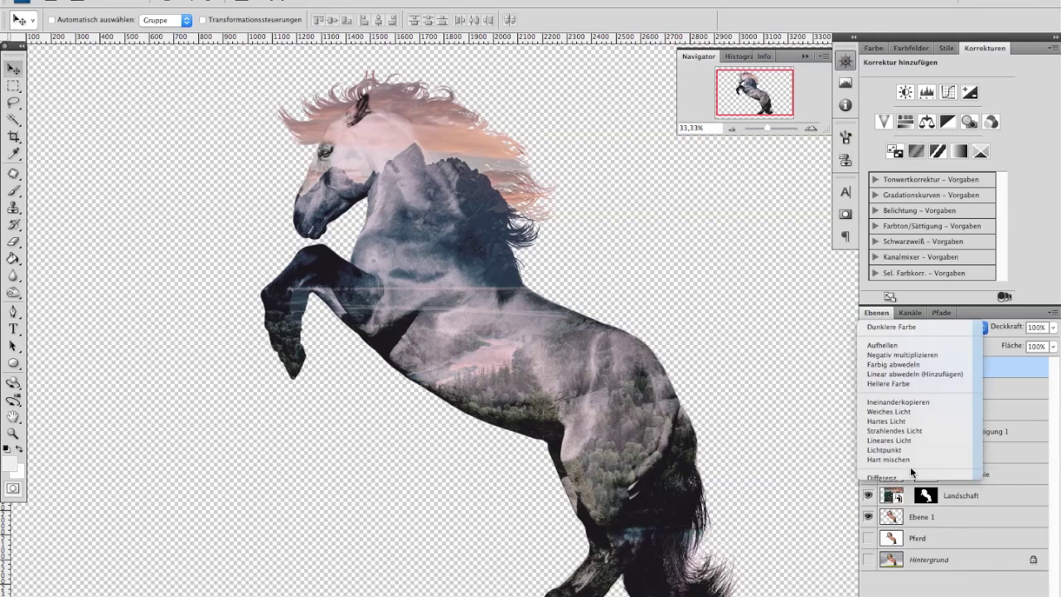
{"action": "left_click", "coordinate": [895, 402]}
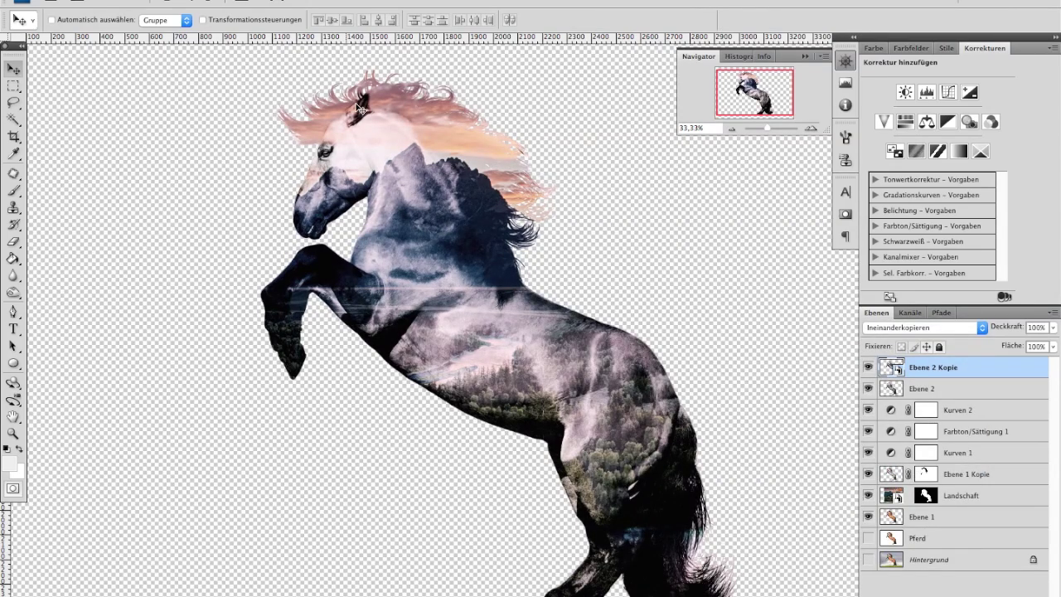
Apply a Hochpass smart filter with radius 10,5 and set the layer opacity to 60%.
{"action": "left_click", "coordinate": [353, 1]}
{"action": "mouse_move", "coordinate": [387, 257]}
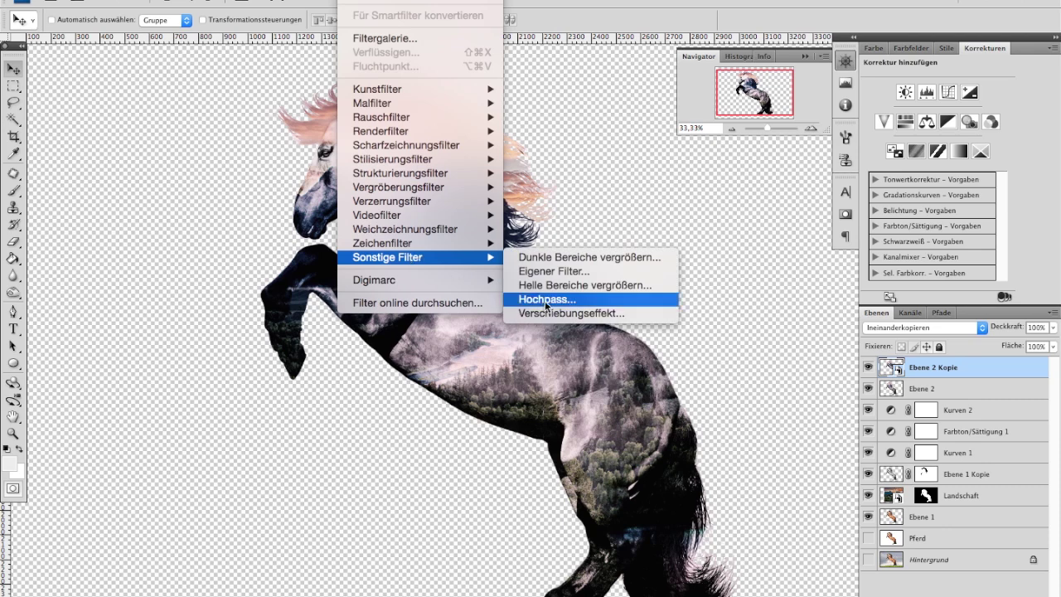
{"action": "left_click", "coordinate": [546, 303]}
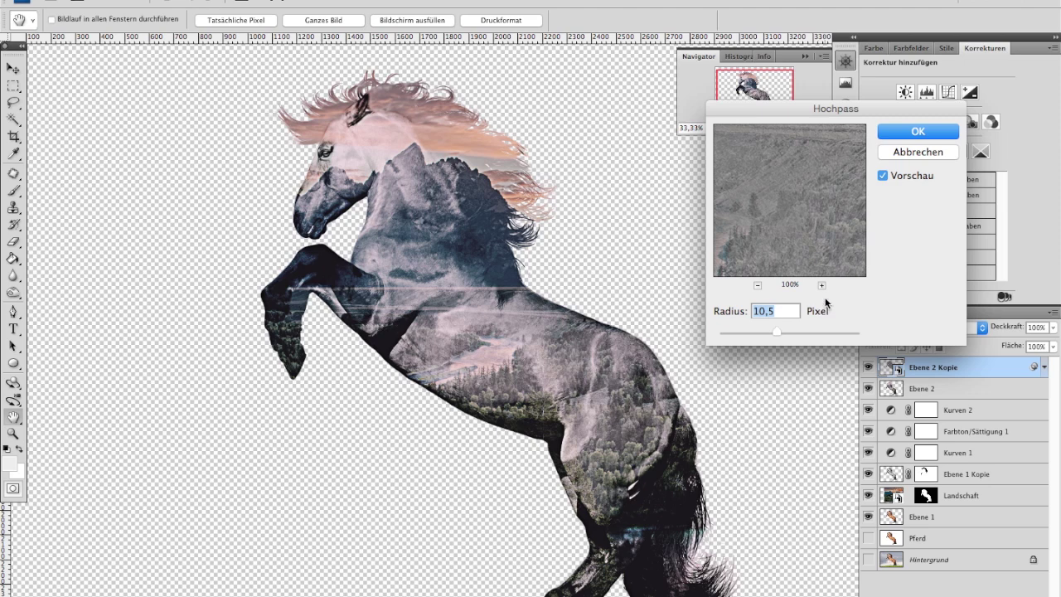
{"action": "left_click", "coordinate": [894, 135]}
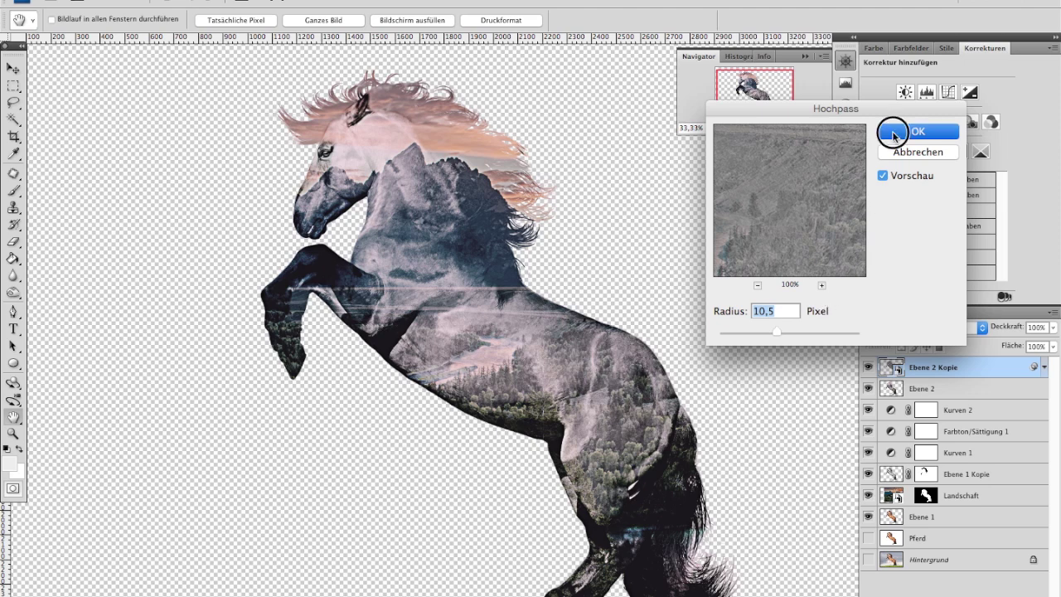
{"action": "key", "text": "v"}
{"action": "left_click", "coordinate": [1034, 328]}
{"action": "type", "text": "60"}
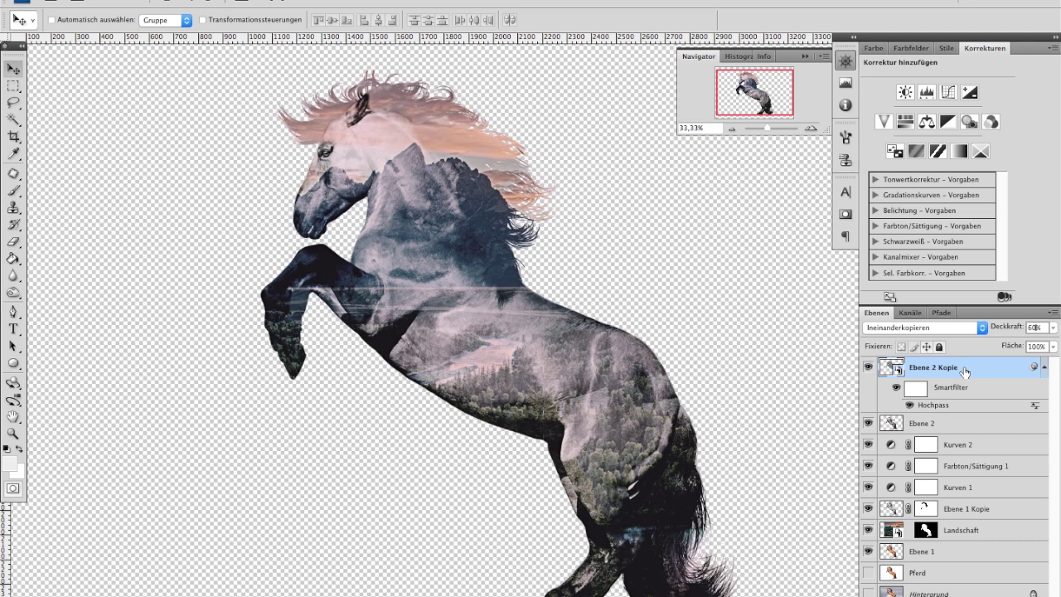
{"action": "left_click", "coordinate": [907, 123]}
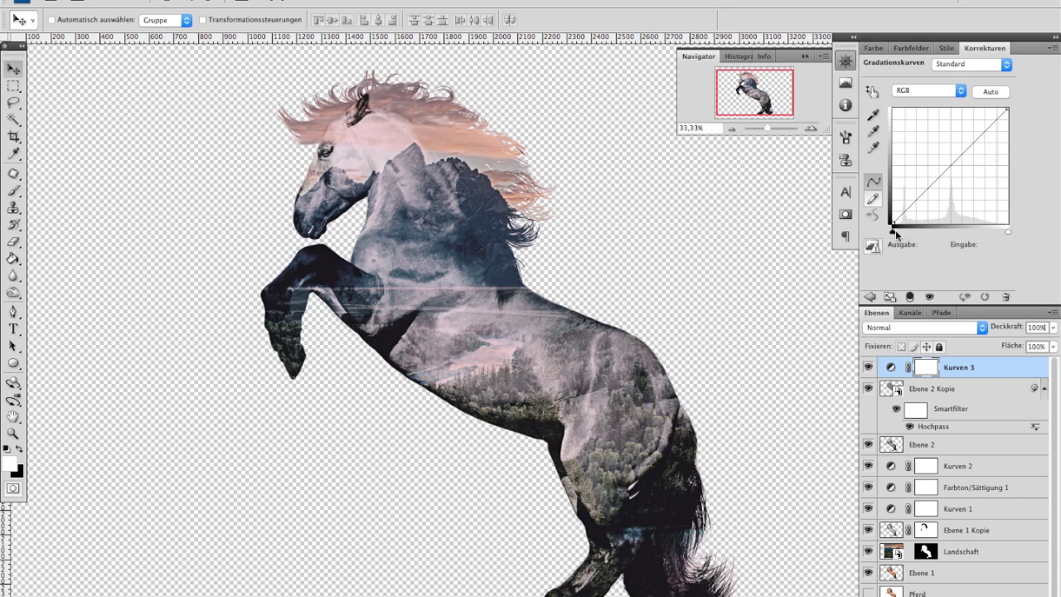
Shape Kurven 3 with midtones 133→118 and a shadow point at input 16, output 12.
{"action": "left_click_drag", "start_coordinate": [894, 233], "coordinate": [902, 231]}
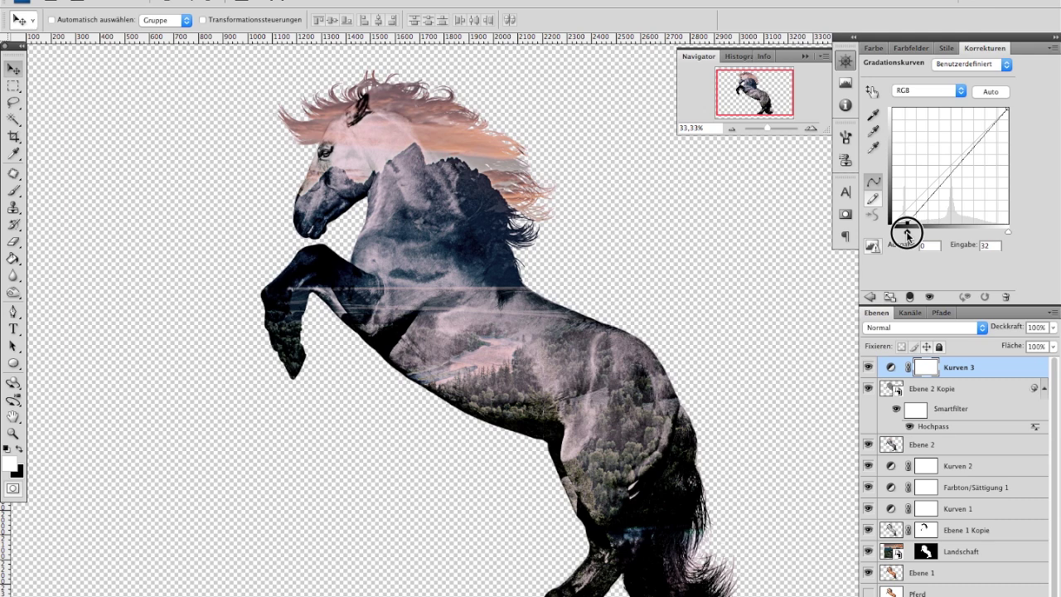
{"action": "left_click_drag", "start_coordinate": [953, 168], "coordinate": [953, 170]}
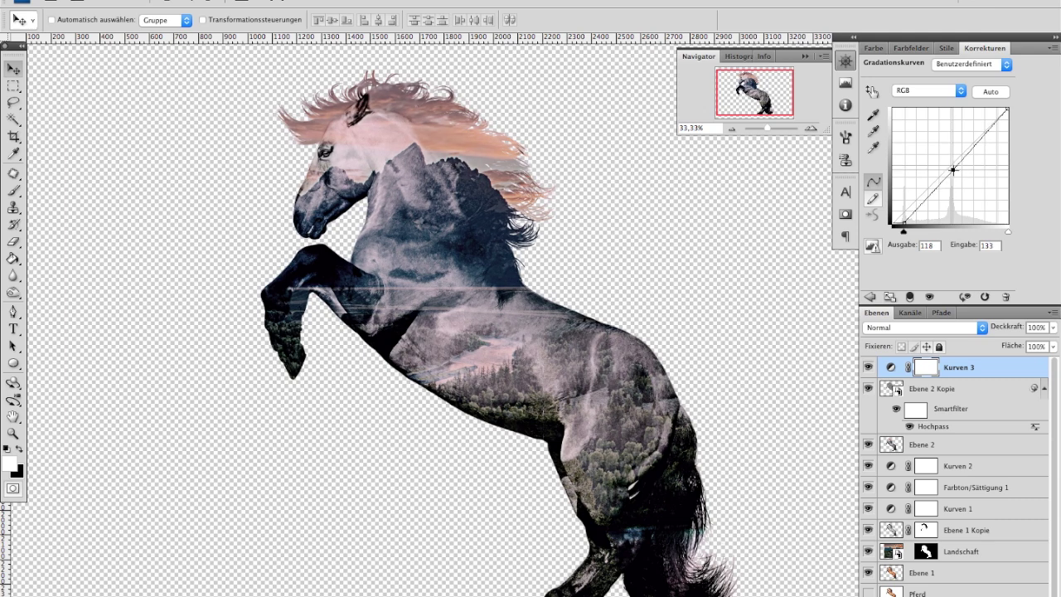
{"action": "left_click", "coordinate": [902, 224]}
{"action": "left_click_drag", "start_coordinate": [902, 224], "coordinate": [900, 221]}
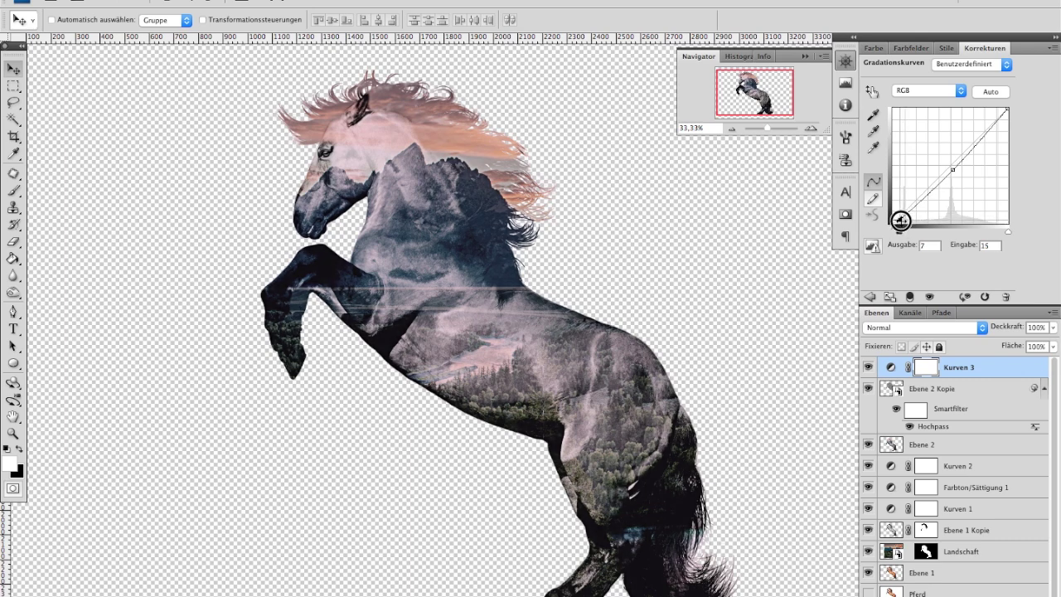
{"action": "left_click_drag", "start_coordinate": [901, 220], "coordinate": [903, 218]}
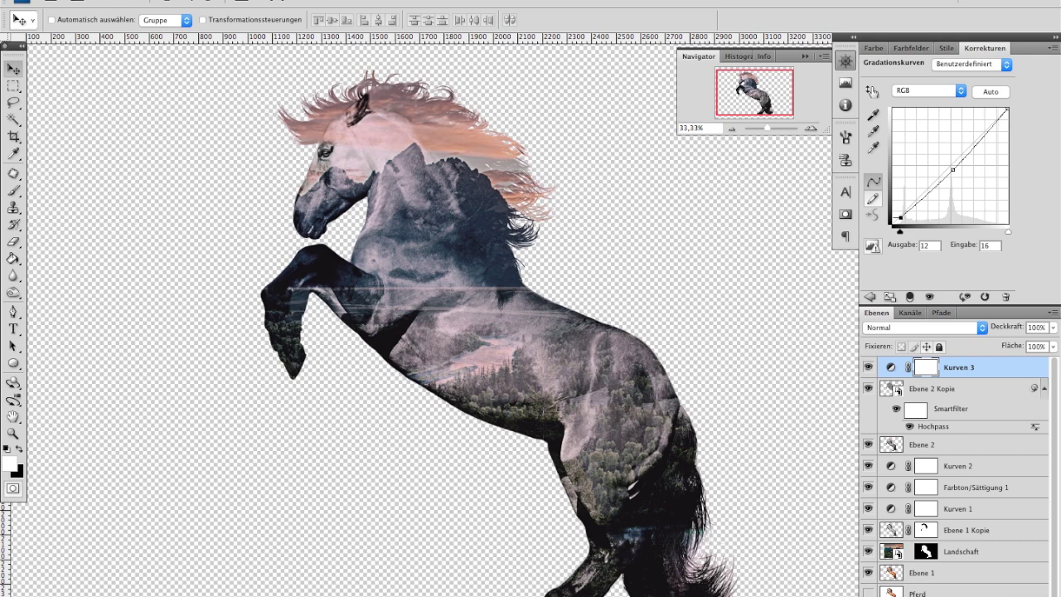
{"action": "key", "text": "ctrl+shift+alt+n"}
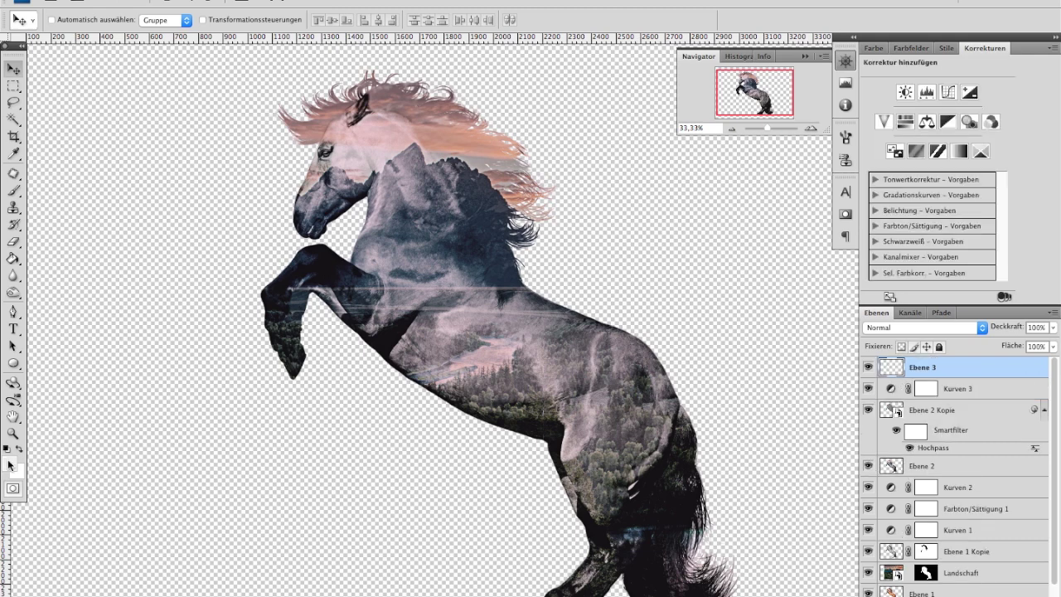
Pick grey #999999 as the colour and fill the whole new Ebene 3 layer with it.
{"action": "left_click", "coordinate": [11, 466]}
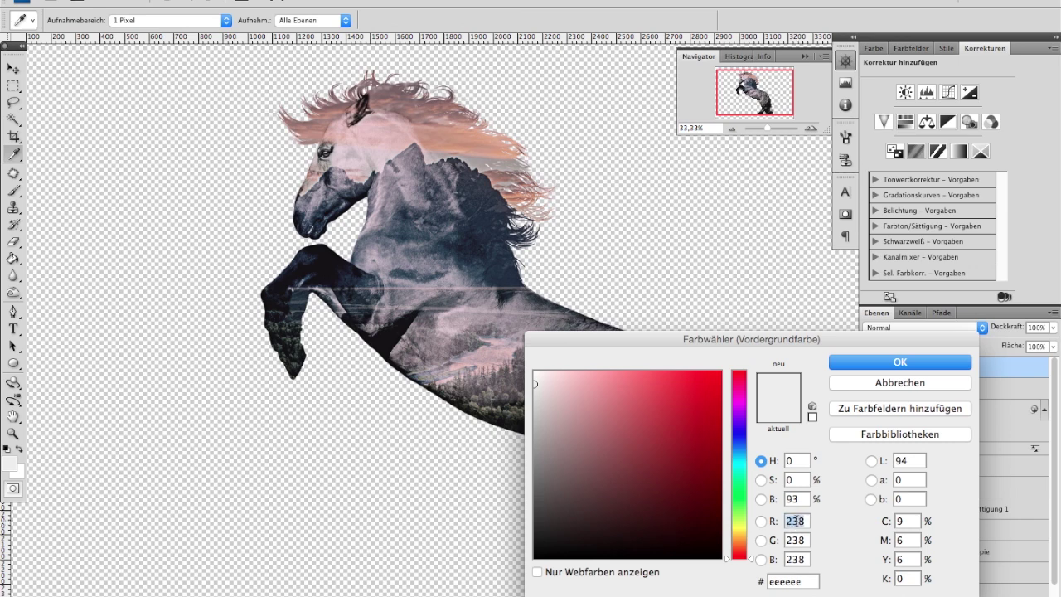
{"action": "type", "text": "128"}
{"action": "left_click", "coordinate": [796, 539]}
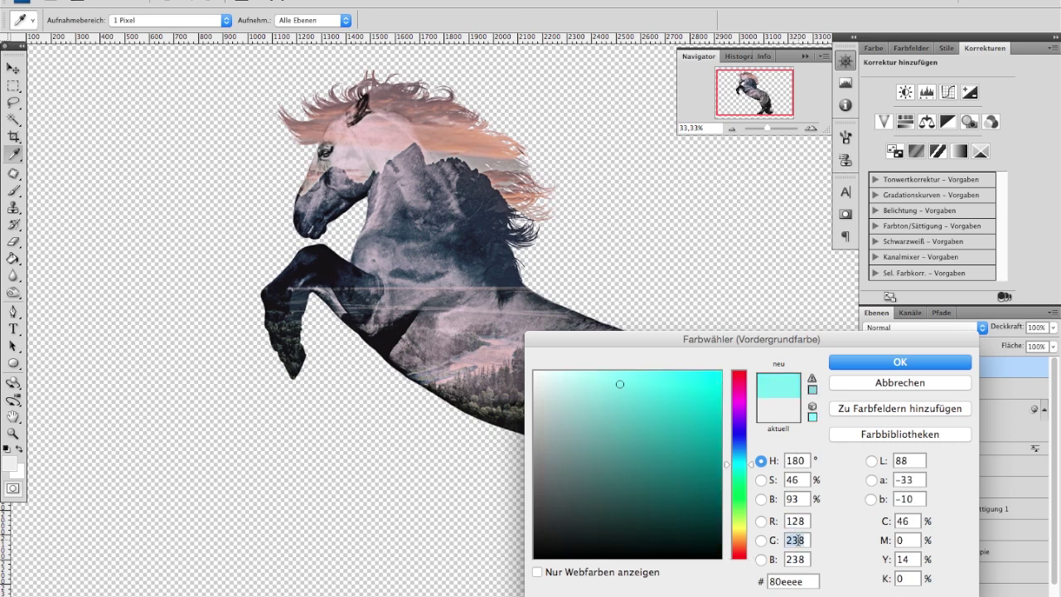
{"action": "type", "text": "128"}
{"action": "left_click", "coordinate": [796, 560]}
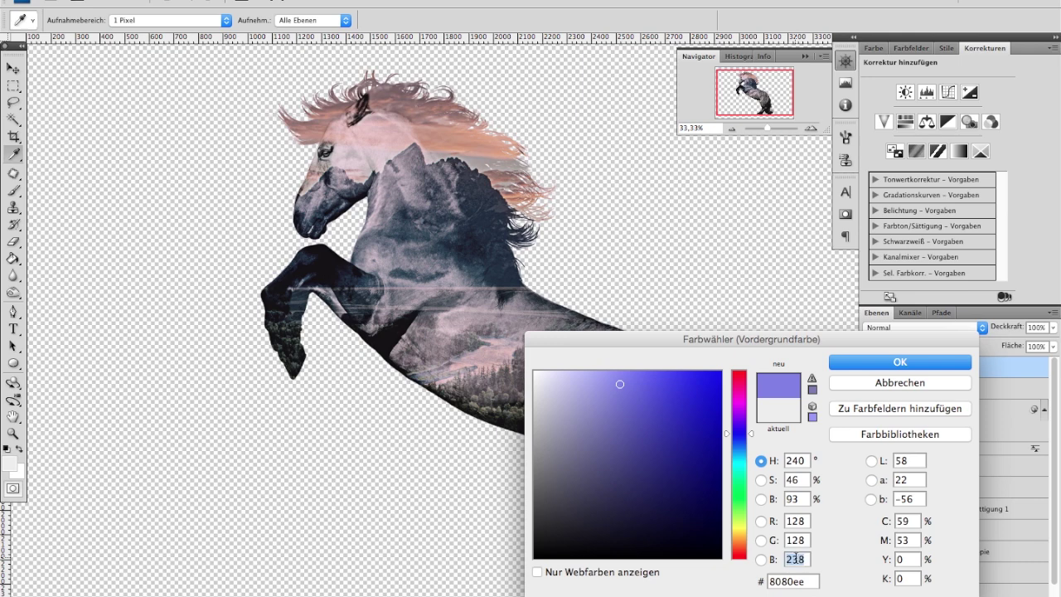
{"action": "type", "text": "128"}
{"action": "key", "text": "Tab"}
{"action": "type", "text": "999999"}
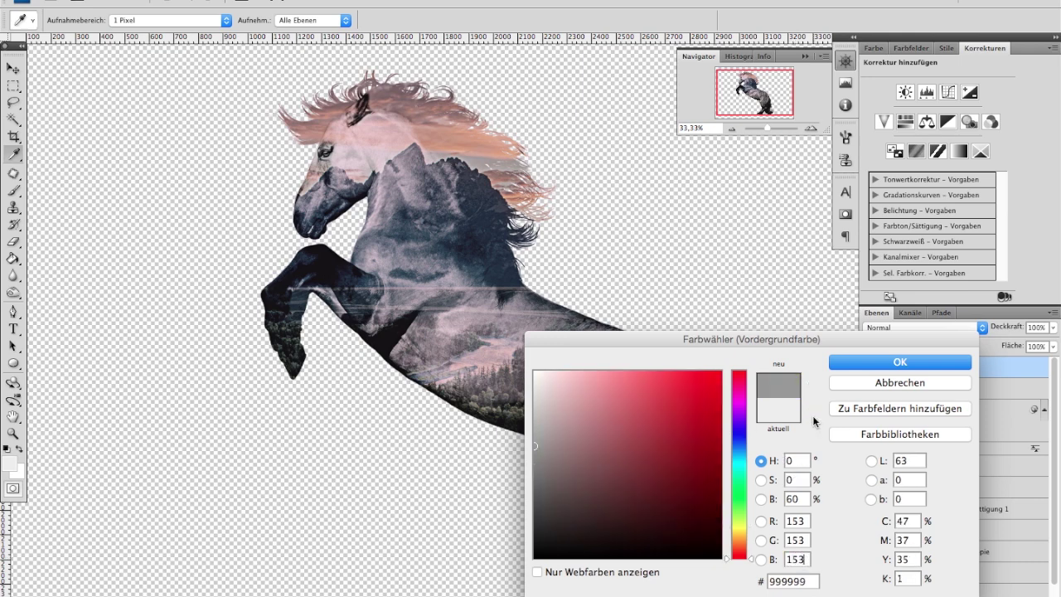
{"action": "key", "text": "Return"}
{"action": "key", "text": "v"}
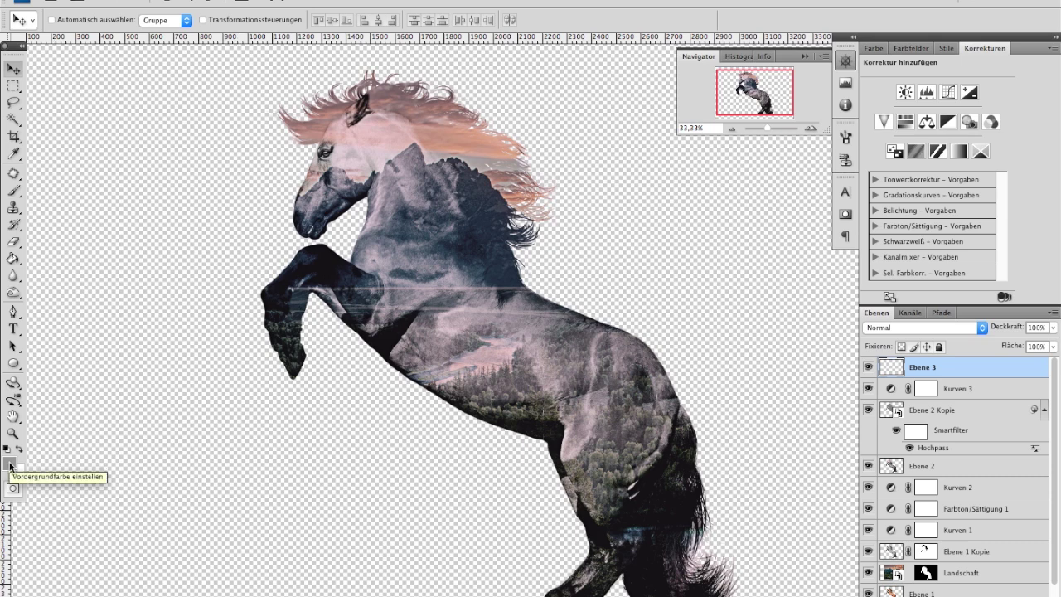
{"action": "key", "text": "x"}
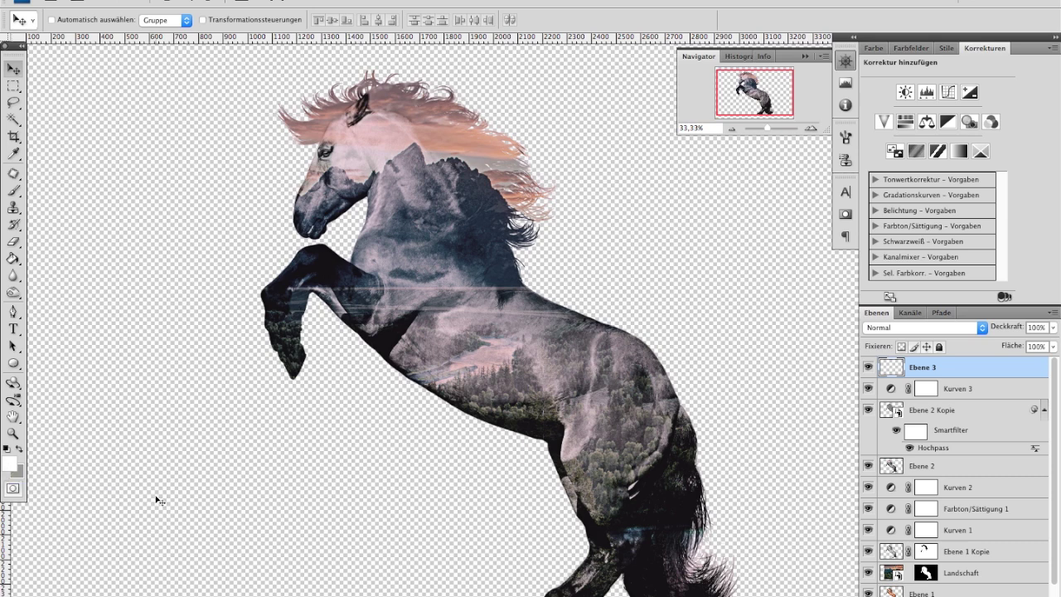
{"action": "key", "text": "ctrl+BackSpace"}
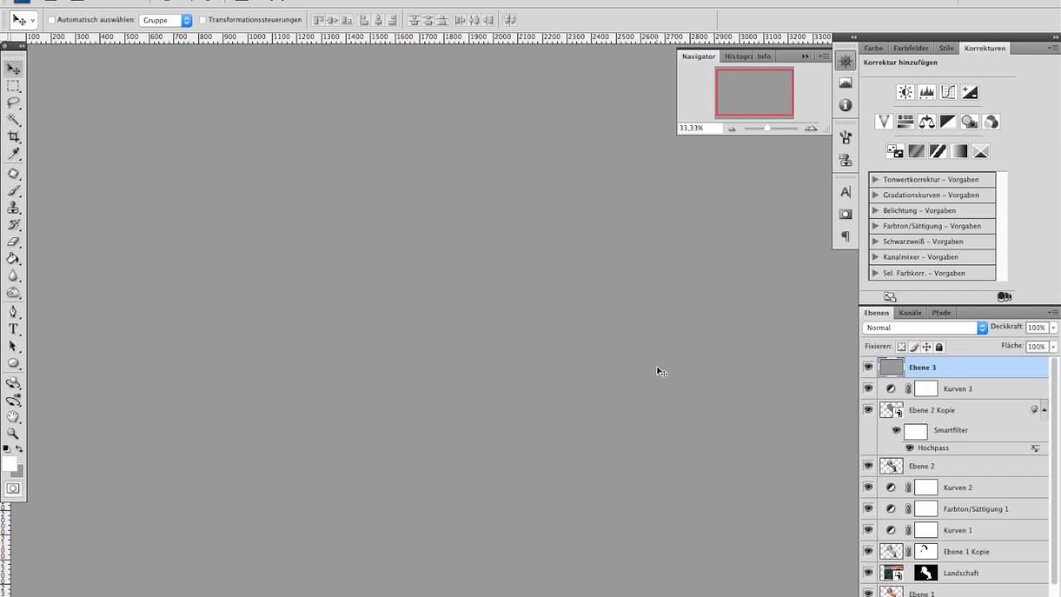
Set the grey Ebene 3 layer's blend mode to Ineinanderkopieren.
{"action": "left_click", "coordinate": [732, 127]}
{"action": "left_click", "coordinate": [914, 331]}
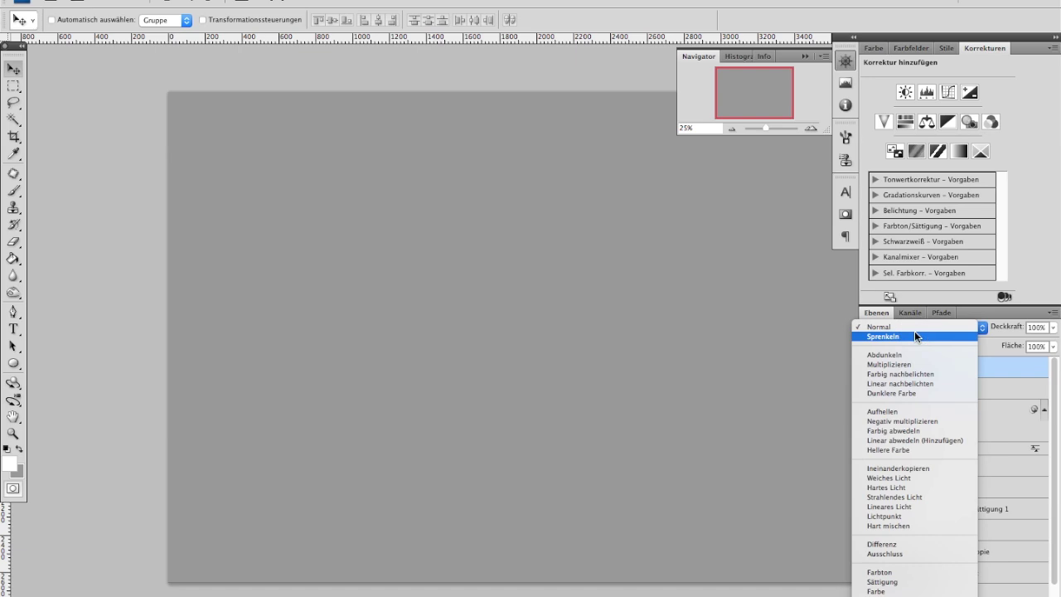
{"action": "left_click", "coordinate": [907, 469]}
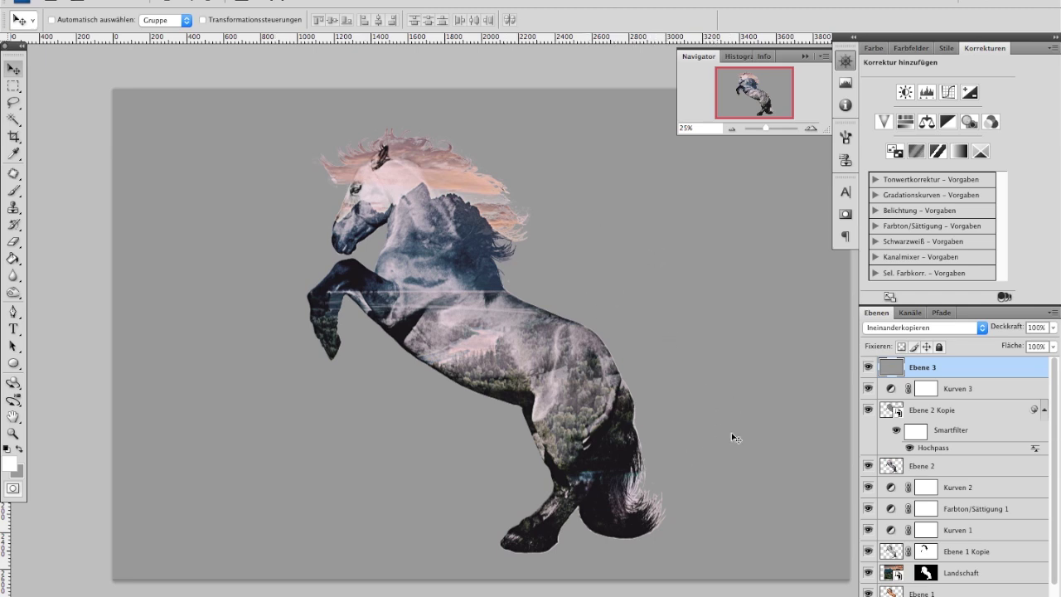
Add a new layer above Pferd filled with pale pink, then reselect Ebene 3.
{"action": "scroll", "coordinate": [958, 477], "scroll_direction": "down", "scroll_amount": 2}
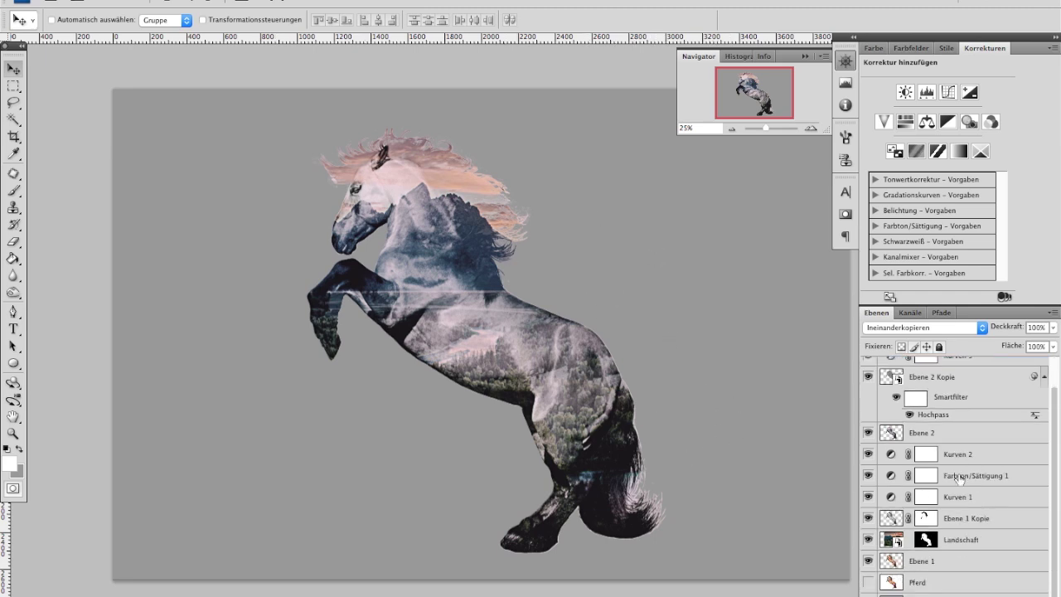
{"action": "left_click", "coordinate": [922, 585]}
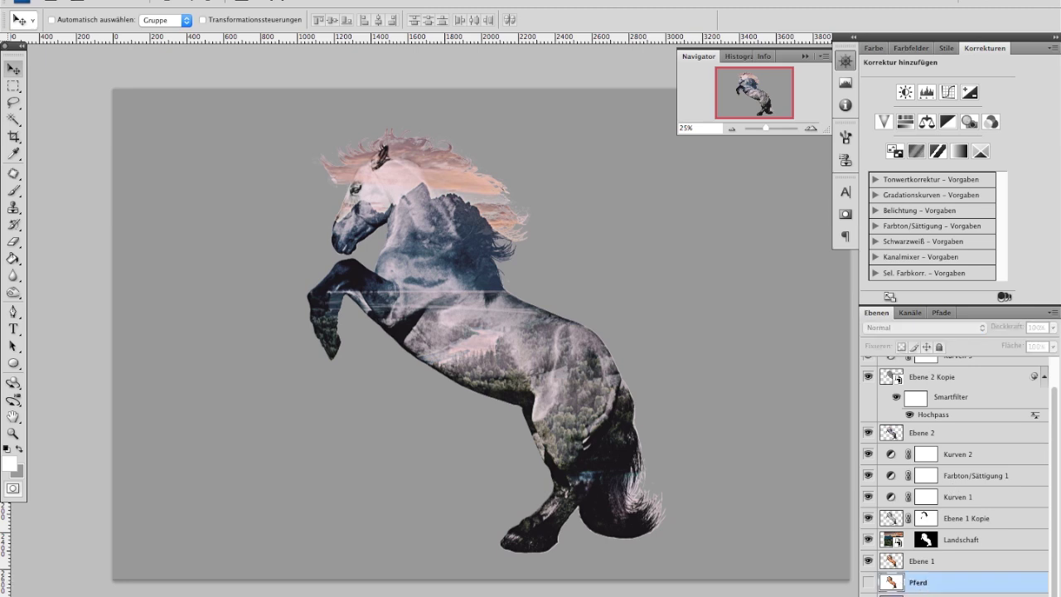
{"action": "key", "text": "ctrl+shift+alt+n"}
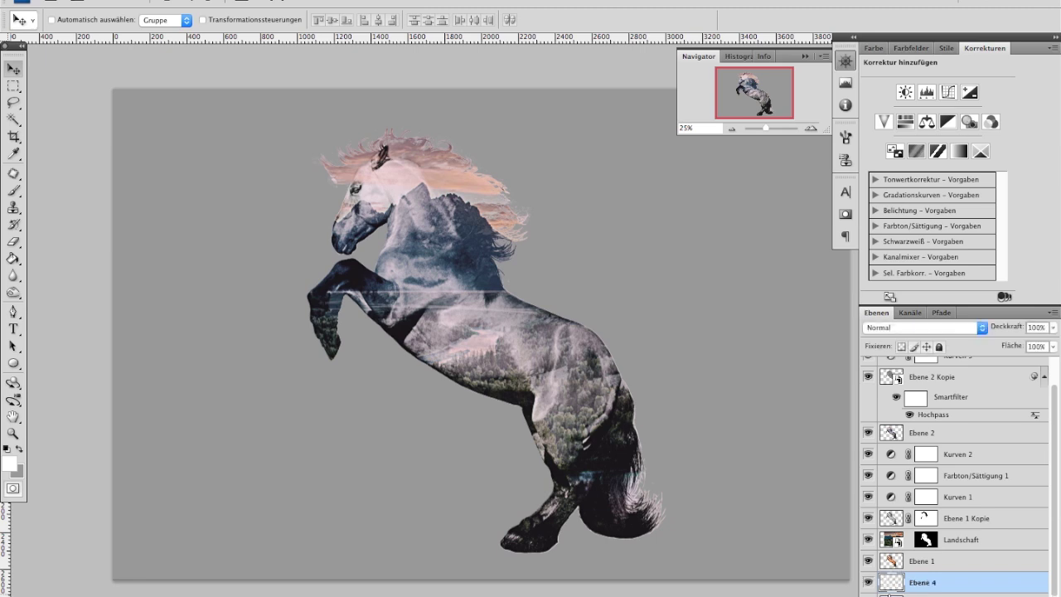
{"action": "key", "text": "x"}
{"action": "key", "text": "alt+BackSpace"}
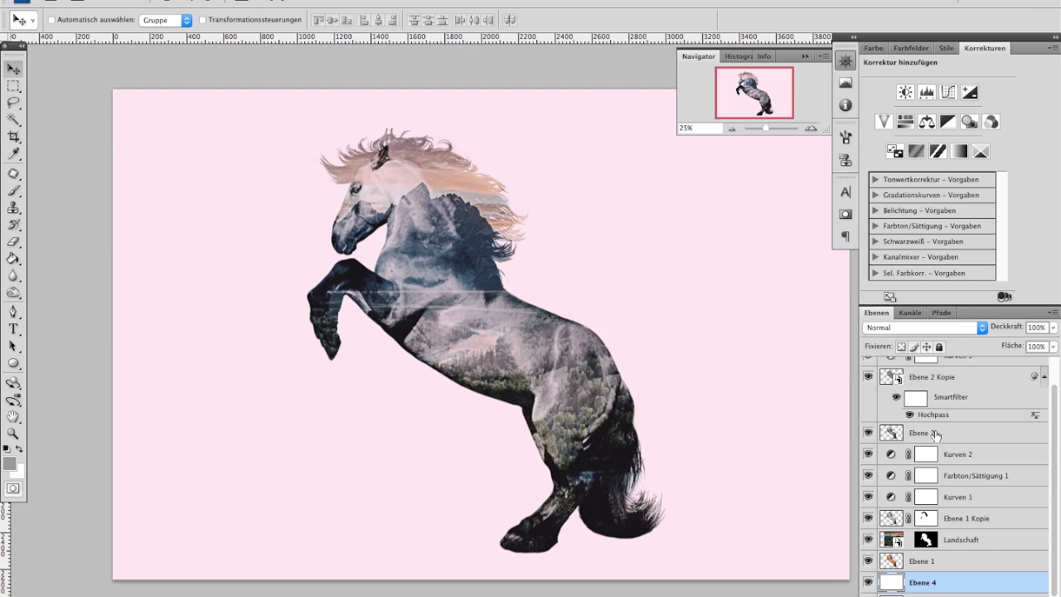
{"action": "scroll", "coordinate": [932, 437], "scroll_direction": "up", "scroll_amount": 2}
{"action": "left_click", "coordinate": [920, 370]}
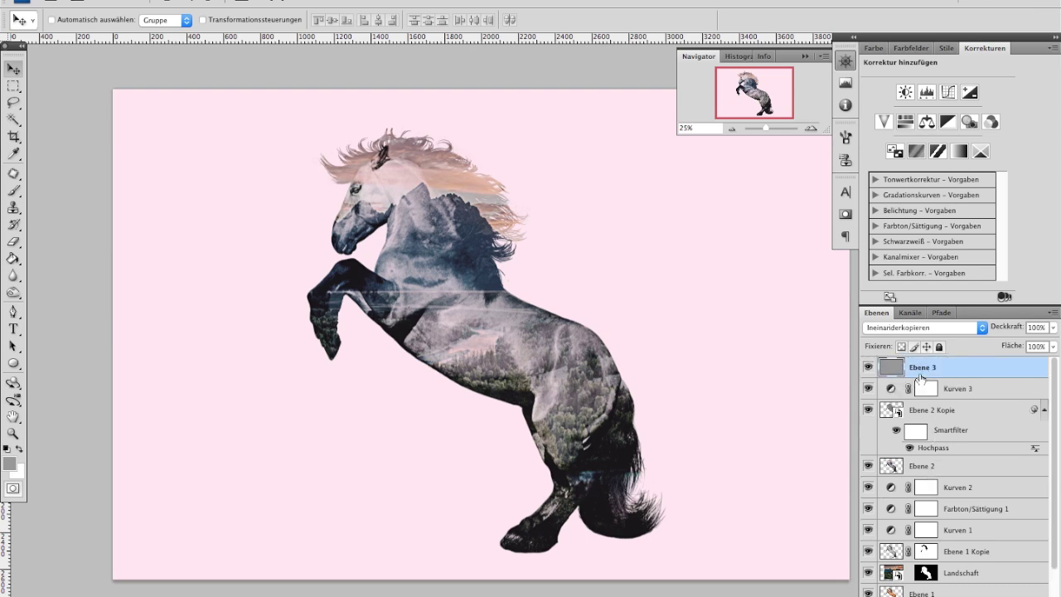
{"action": "left_click", "coordinate": [347, 2]}
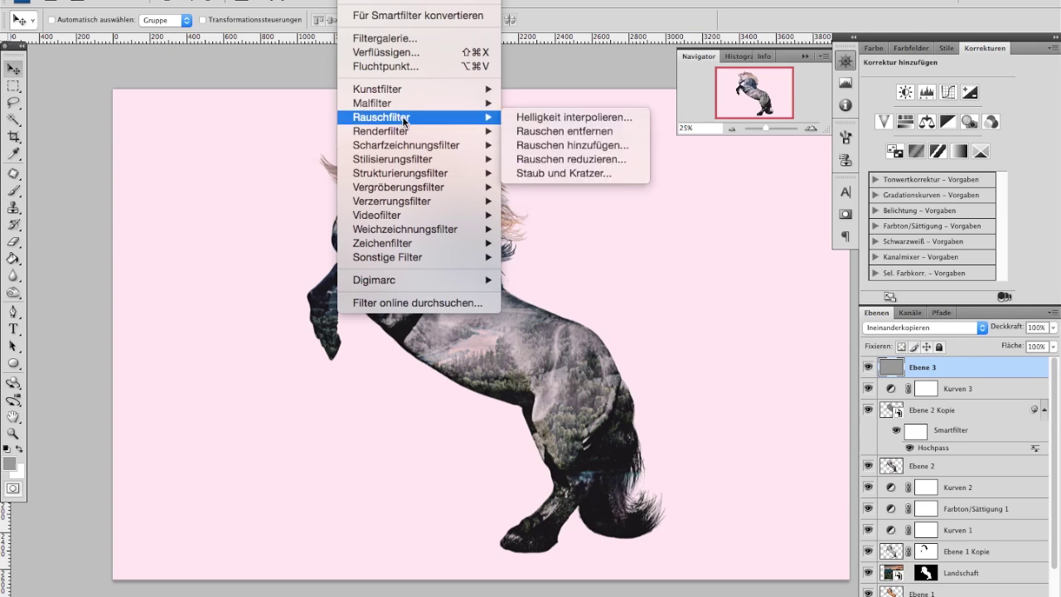
Apply Rauschen hinzufügen noise at 21%, Gleichmäßig and Monochromatisch, to the grey layer.
{"action": "mouse_move", "coordinate": [383, 117]}
{"action": "left_click", "coordinate": [581, 145]}
{"action": "left_click_drag", "start_coordinate": [588, 196], "coordinate": [647, 135]}
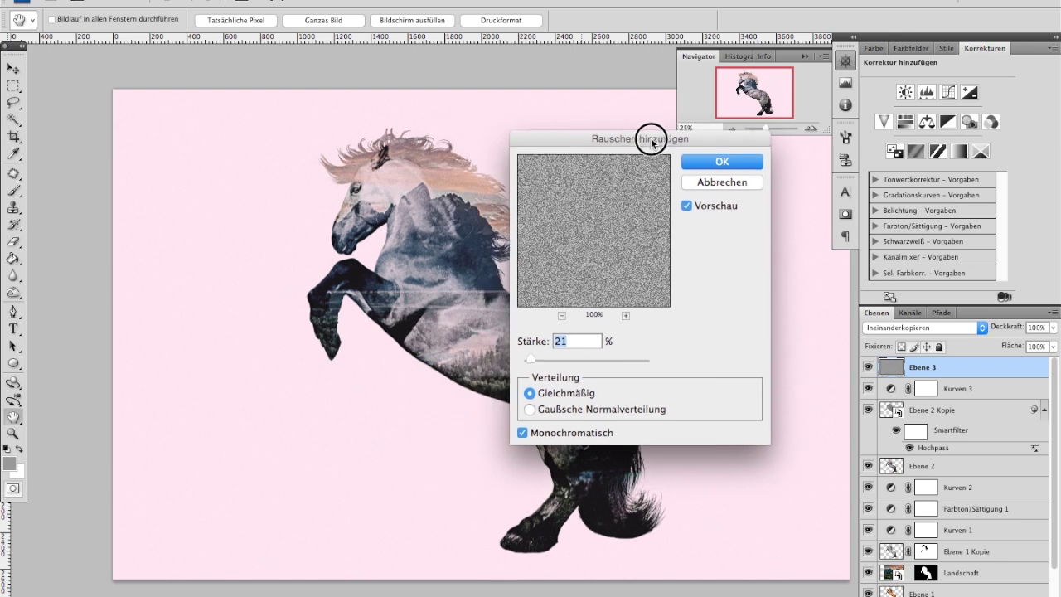
{"action": "left_click_drag", "start_coordinate": [530, 360], "coordinate": [531, 360]}
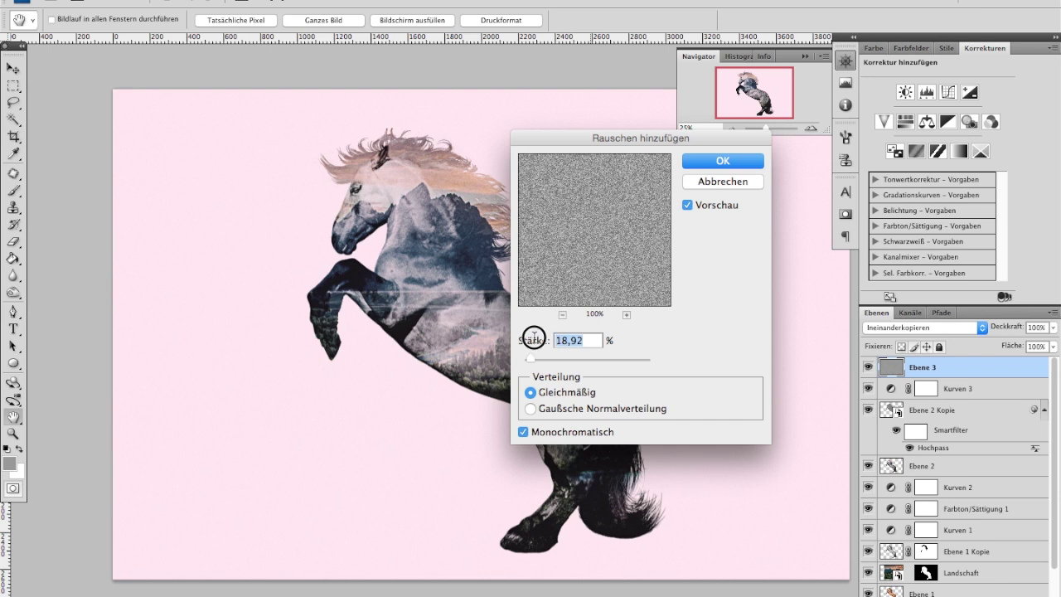
{"action": "type", "text": "21"}
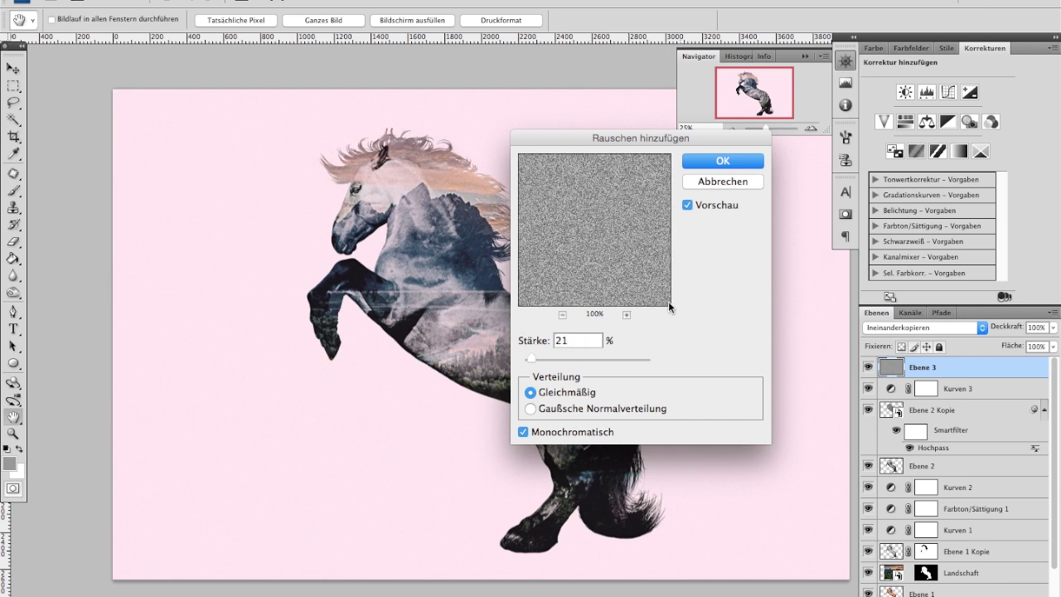
{"action": "left_click", "coordinate": [719, 164]}
{"action": "key", "text": "v"}
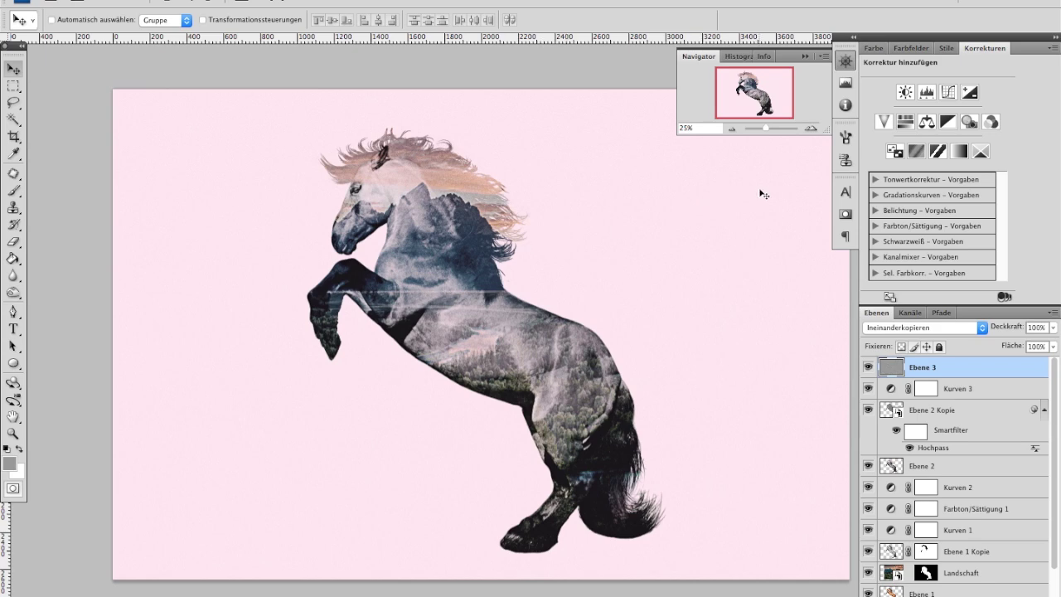
{"action": "left_click", "coordinate": [811, 129]}
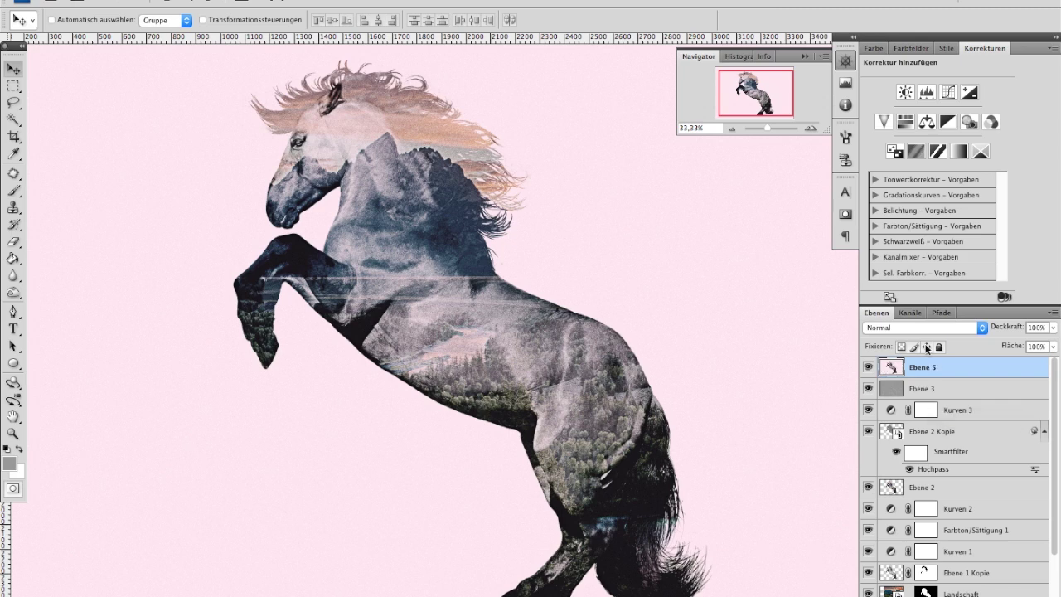
Set Ebene 5 to Weiches Licht at 28% opacity and toggle its visibility to compare.
{"action": "left_click", "coordinate": [915, 328]}
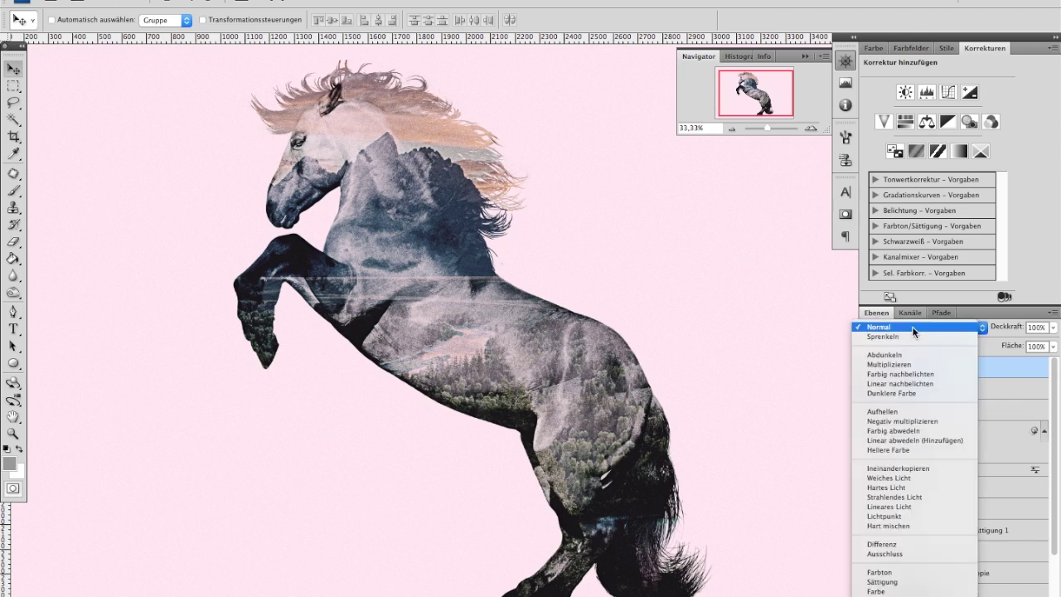
{"action": "left_click", "coordinate": [889, 408]}
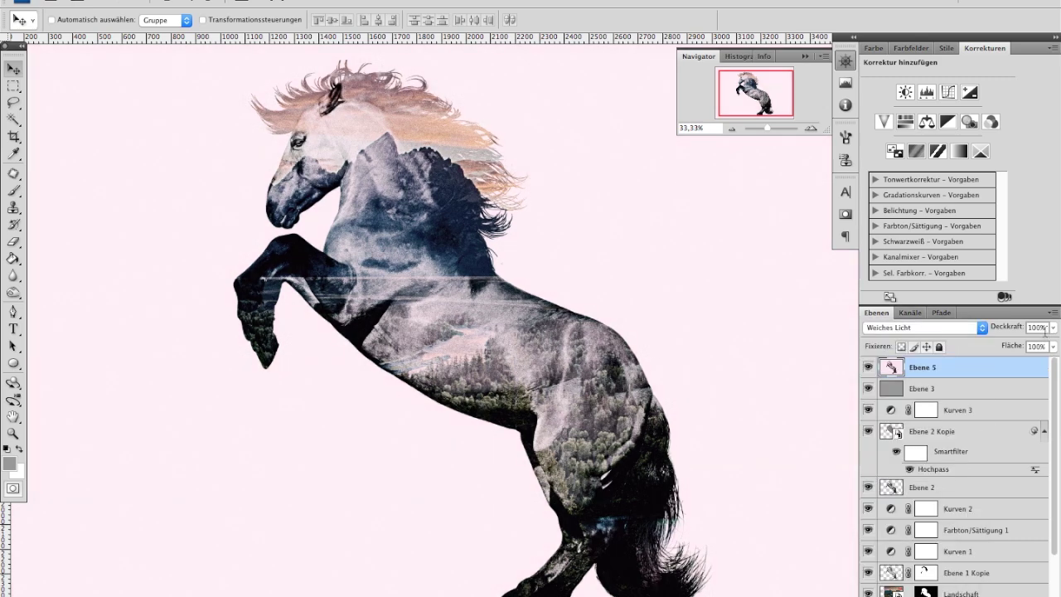
{"action": "left_click", "coordinate": [1052, 327]}
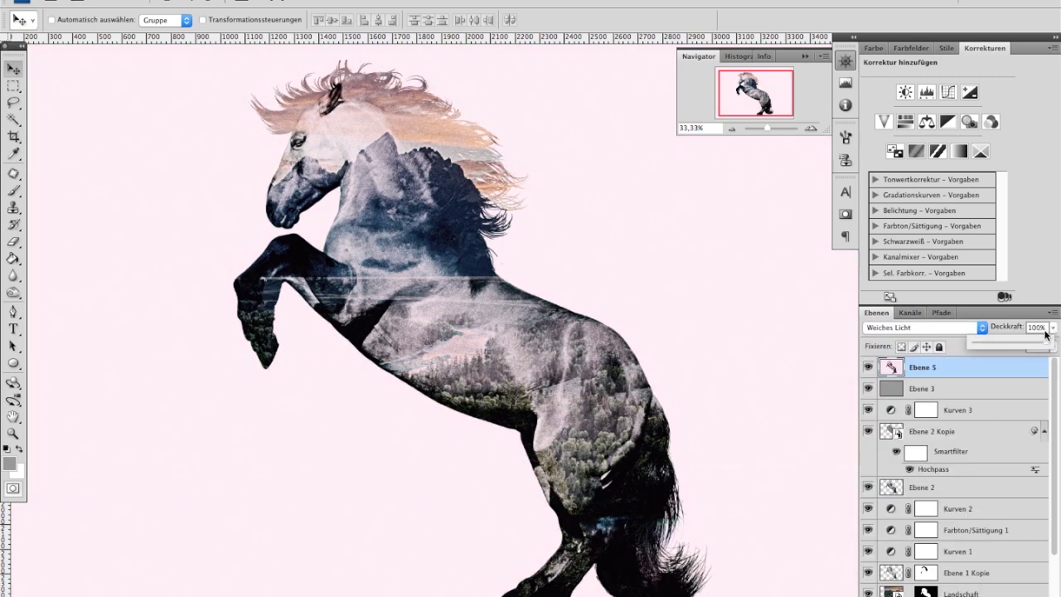
{"action": "type", "text": "2"}
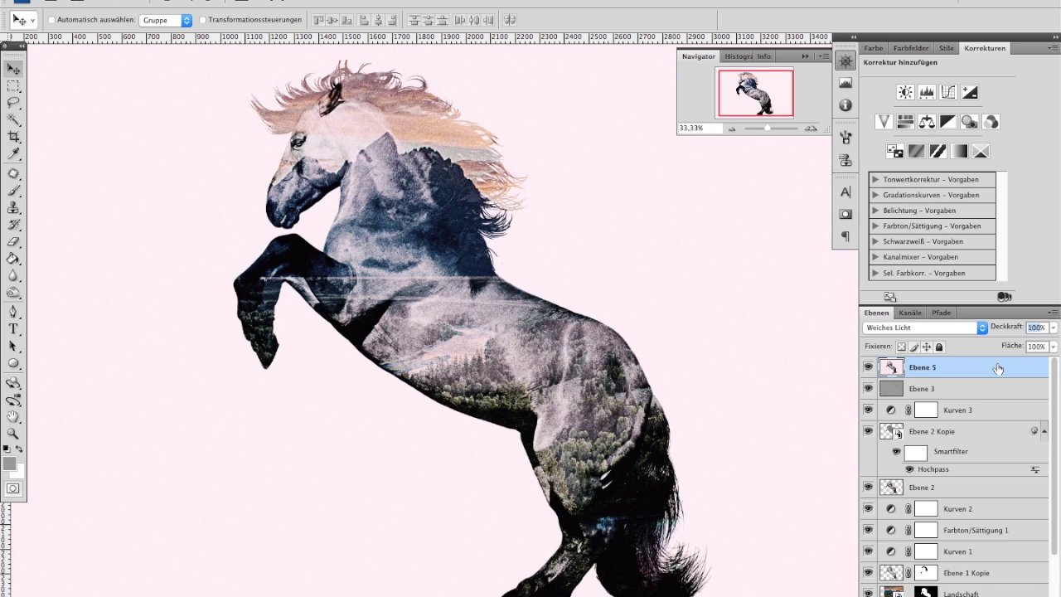
{"action": "key", "text": "Return"}
{"action": "left_click", "coordinate": [868, 367]}
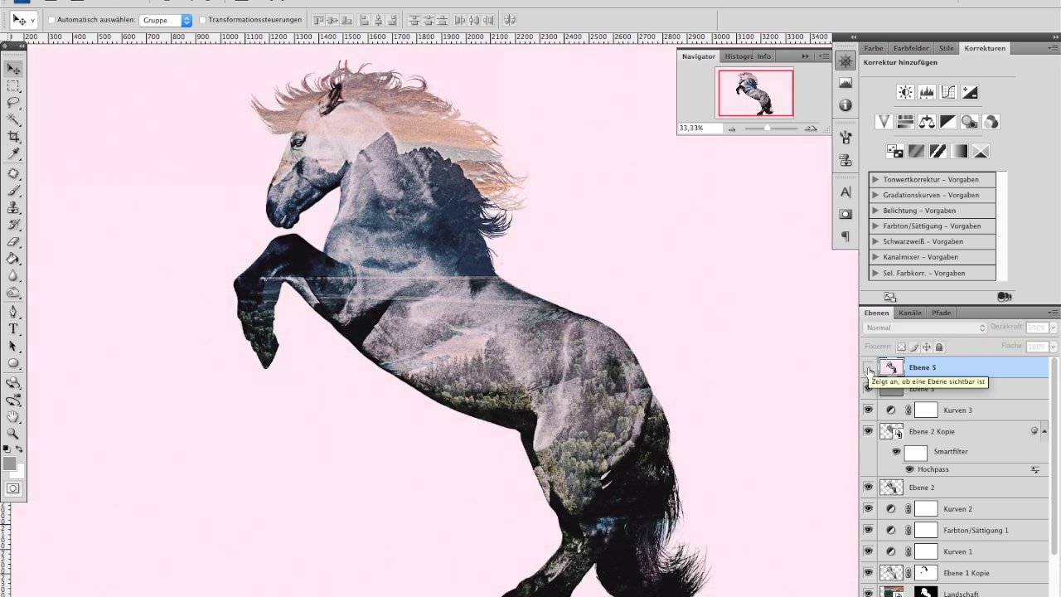
{"action": "left_click", "coordinate": [868, 367]}
{"action": "left_click", "coordinate": [868, 367]}
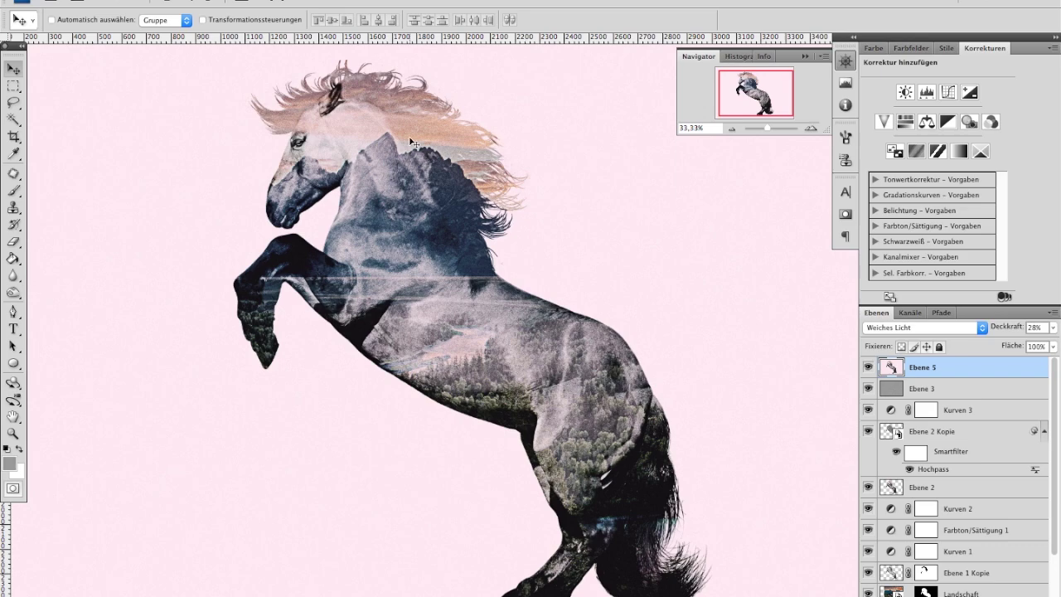
{"action": "left_click", "coordinate": [733, 128]}
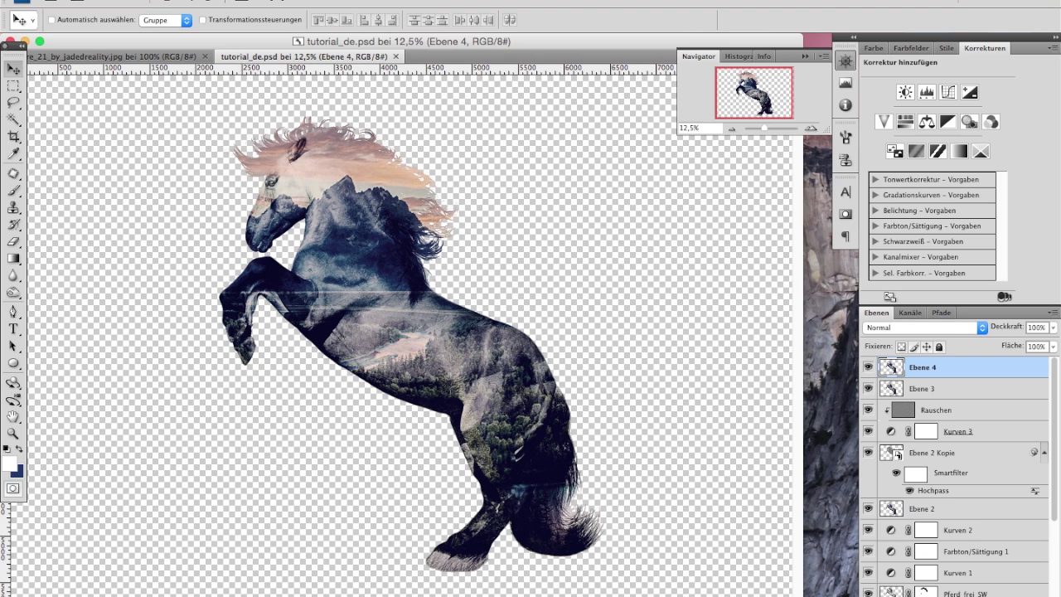
Create a new document pferd-1, 1500 × 1500 px at 300 ppi with white background.
{"action": "left_click", "coordinate": [124, 0]}
{"action": "left_click", "coordinate": [133, 1]}
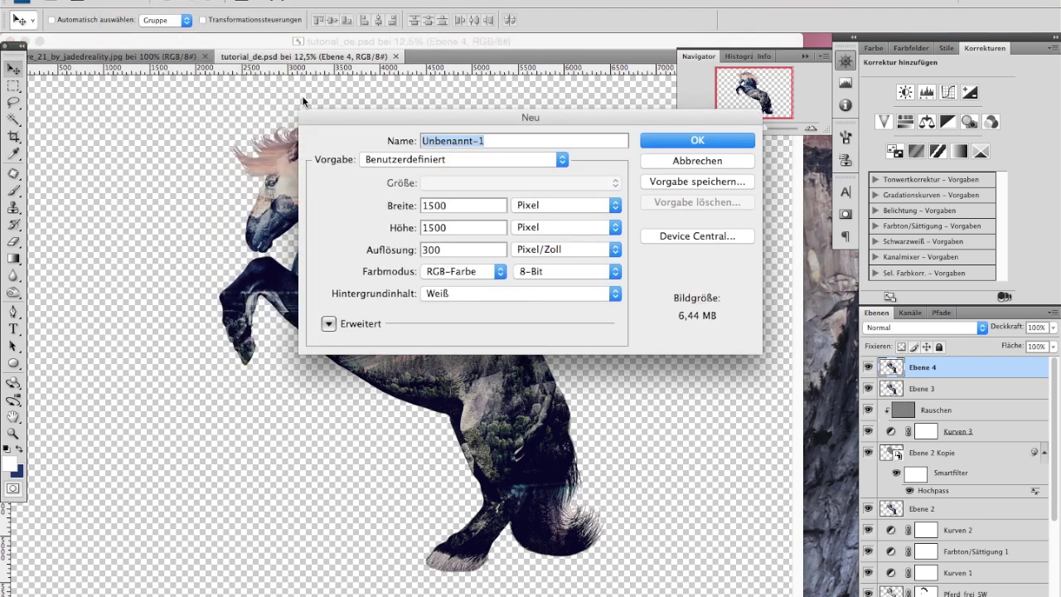
{"action": "double_click", "coordinate": [453, 141]}
{"action": "type", "text": "pfer"}
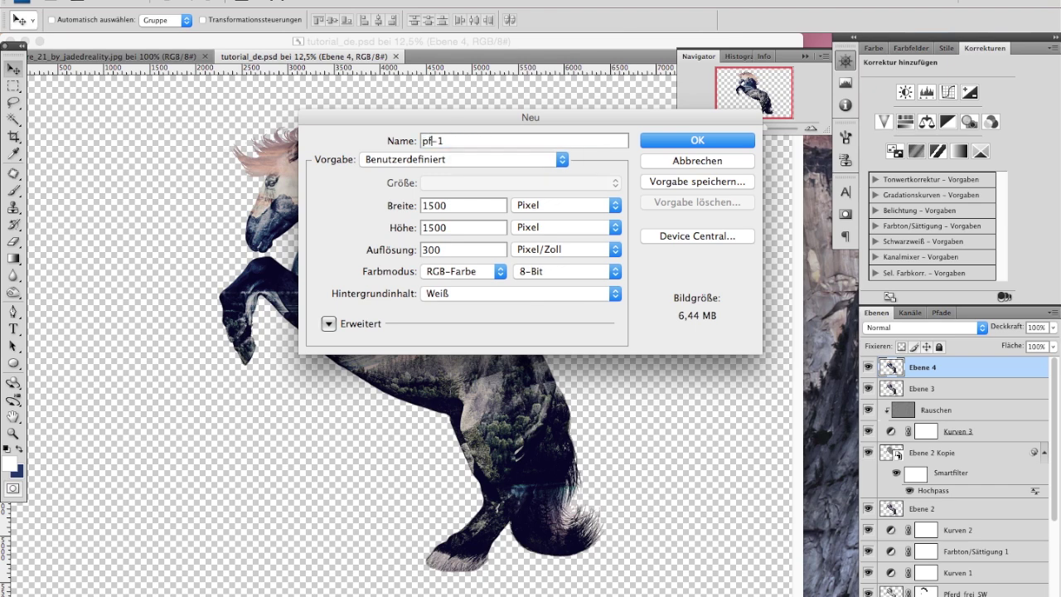
{"action": "type", "text": "d"}
{"action": "left_click", "coordinate": [680, 146]}
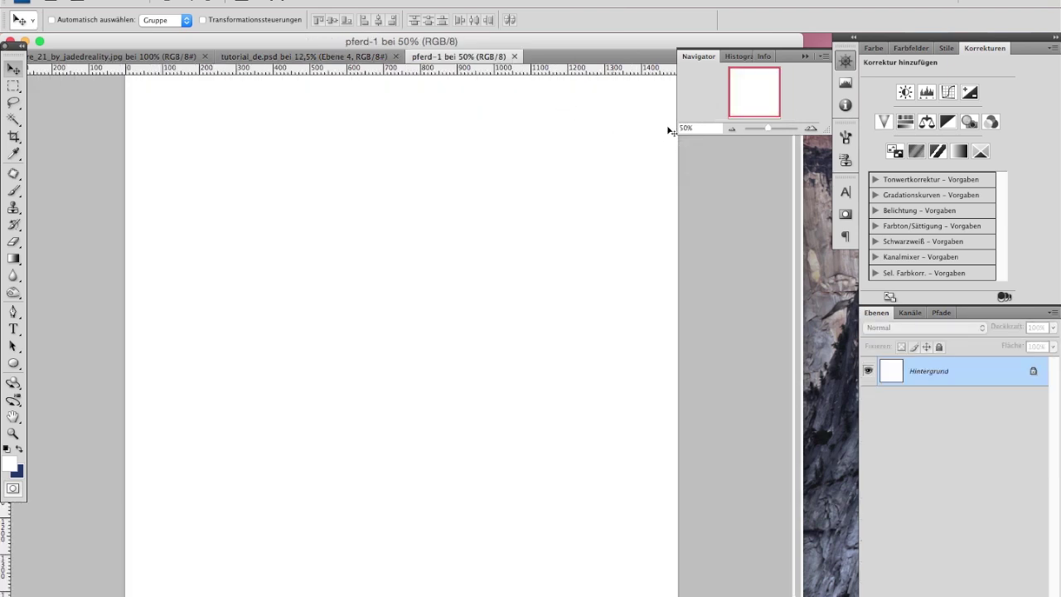
Drag the horse artwork from tutorial_de.psd into the new pferd-1 document.
{"action": "left_click", "coordinate": [730, 129]}
{"action": "left_click_drag", "start_coordinate": [464, 56], "coordinate": [501, 101]}
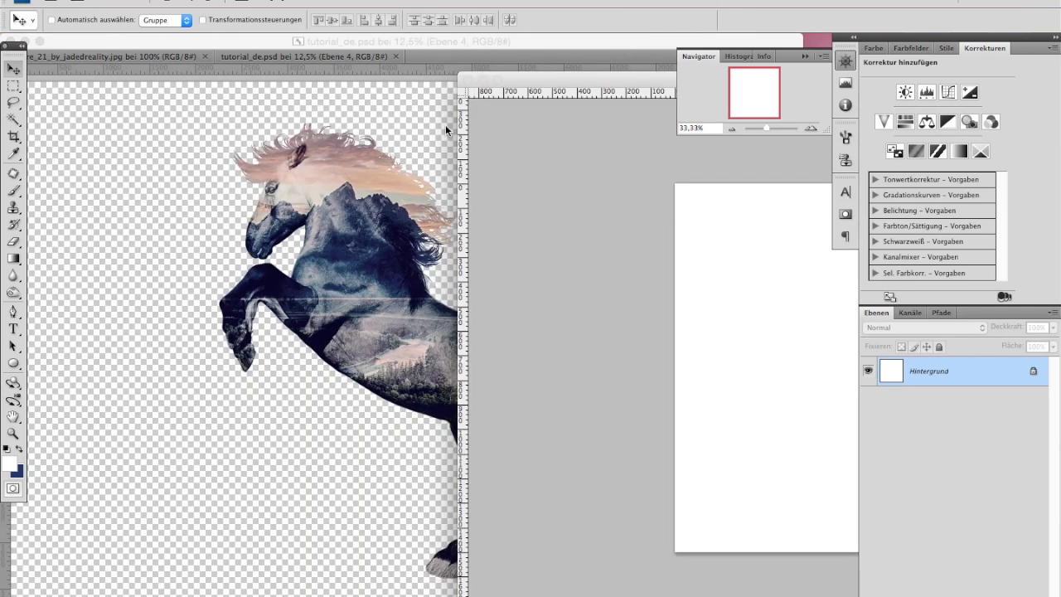
{"action": "left_click", "coordinate": [425, 131]}
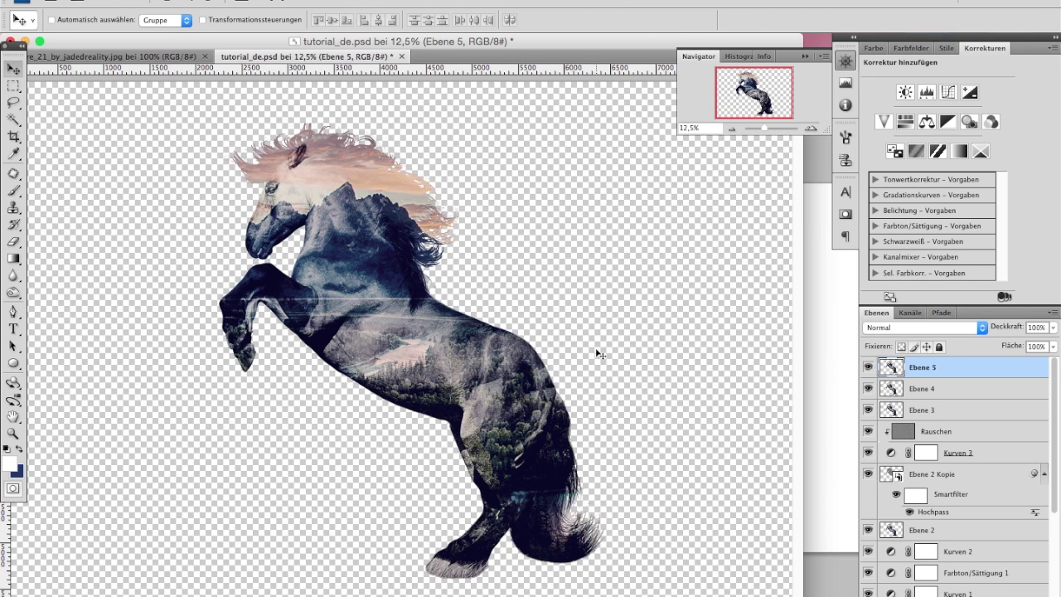
{"action": "mouse_move", "coordinate": [519, 337]}
{"action": "left_mouse_down"}
{"action": "mouse_move", "coordinate": [819, 340]}
{"action": "mouse_move", "coordinate": [722, 344]}
{"action": "left_mouse_up"}
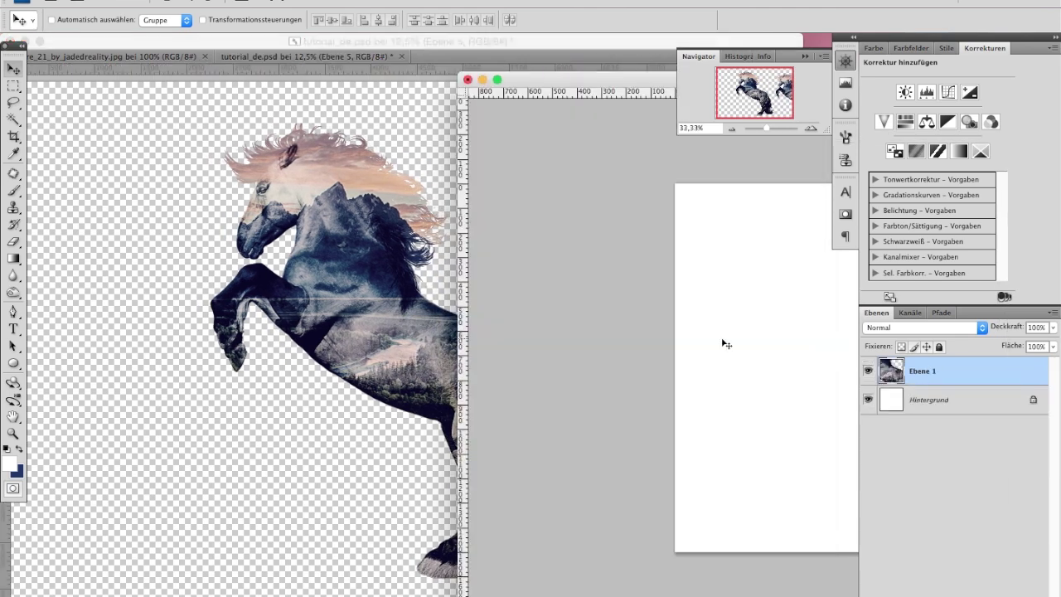
Close tutorial_de.psd without saving changes.
{"action": "left_click", "coordinate": [256, 189]}
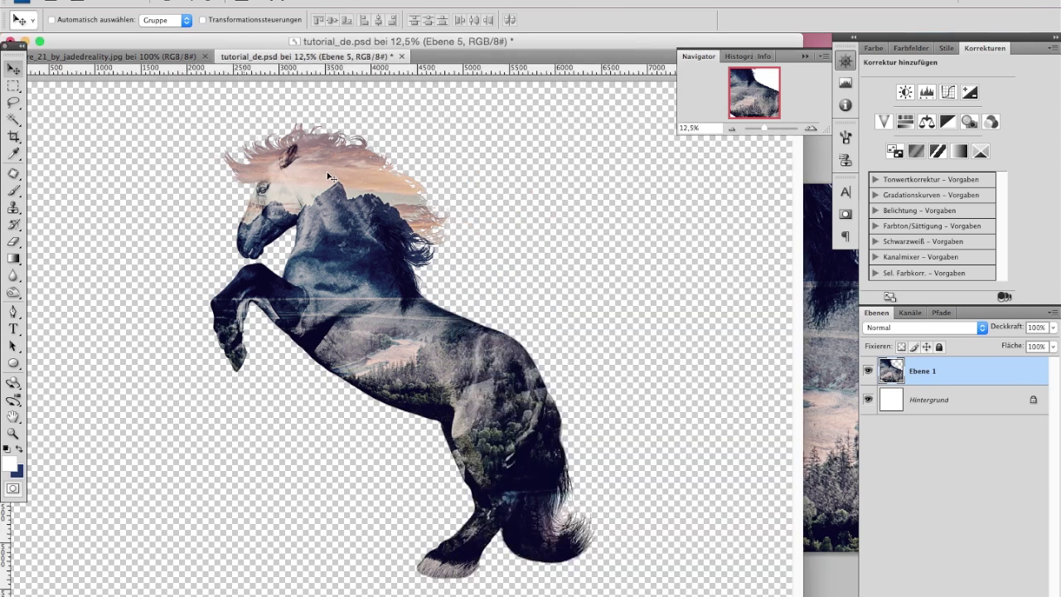
{"action": "left_click", "coordinate": [402, 56]}
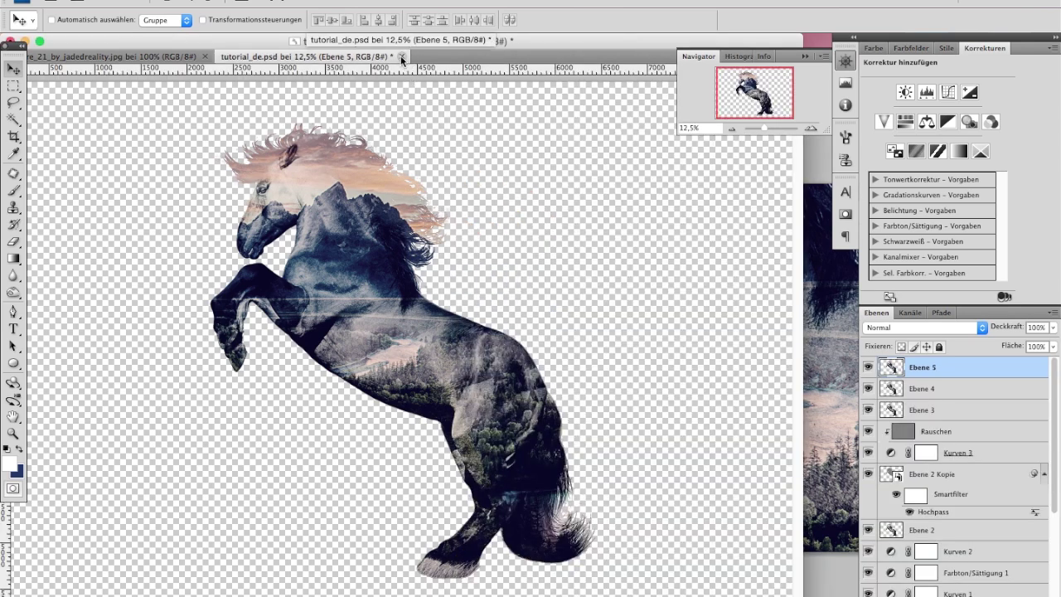
{"action": "left_click", "coordinate": [401, 55]}
{"action": "left_click", "coordinate": [445, 172]}
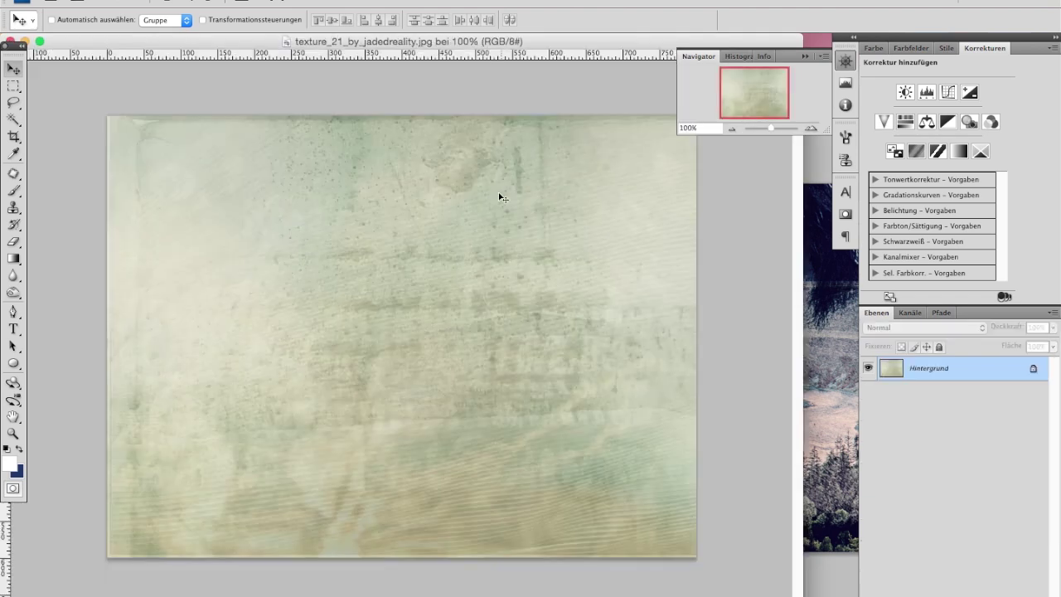
Convert the horse layer Ebene 1 in pferd-1 into a Smart Object.
{"action": "left_click", "coordinate": [801, 168]}
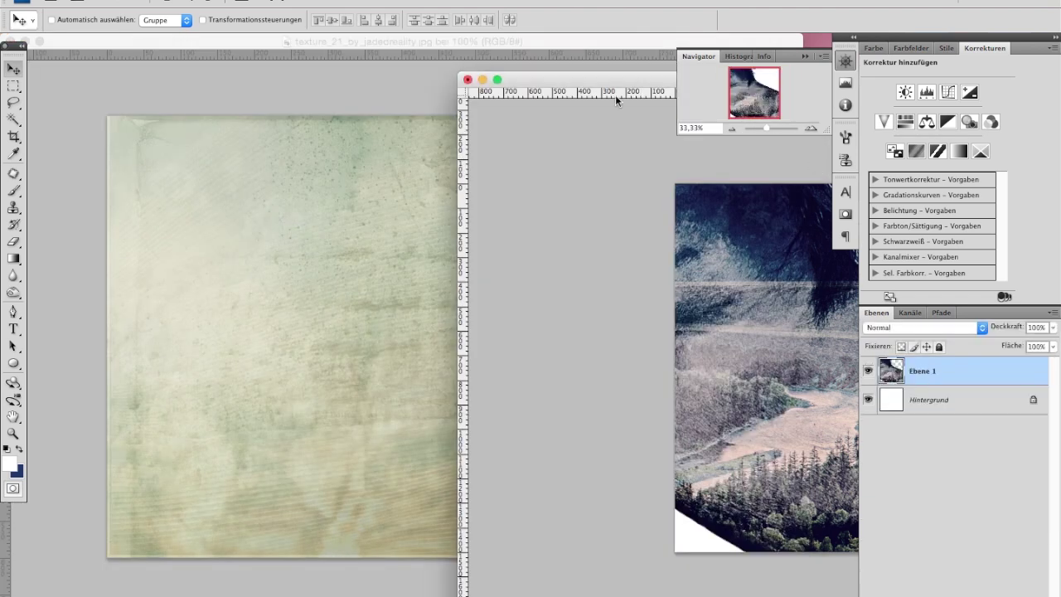
{"action": "left_click_drag", "start_coordinate": [604, 80], "coordinate": [297, 43]}
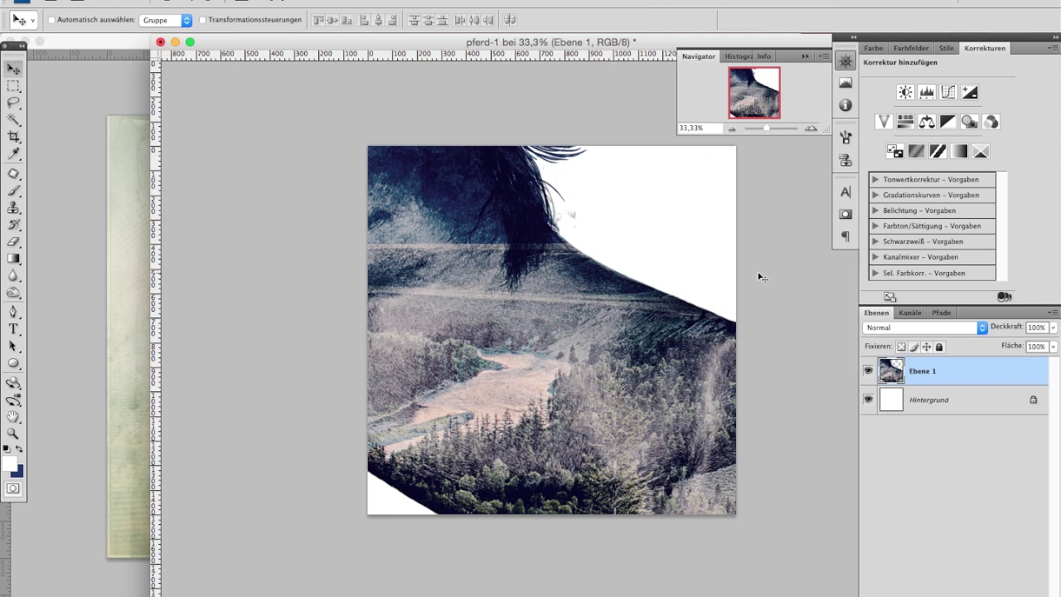
{"action": "right_click", "coordinate": [893, 361]}
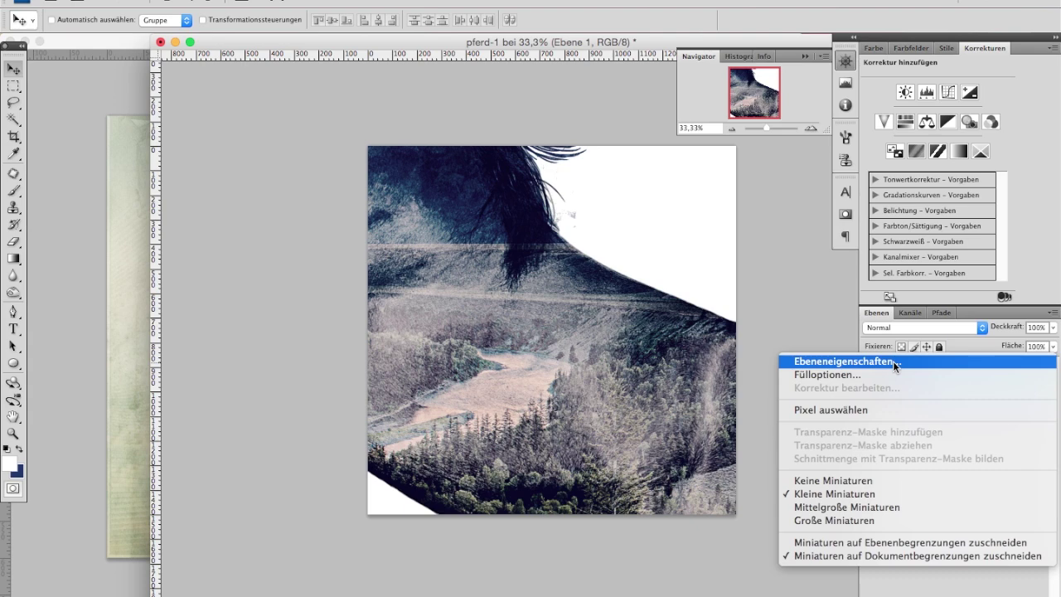
{"action": "left_click", "coordinate": [974, 587]}
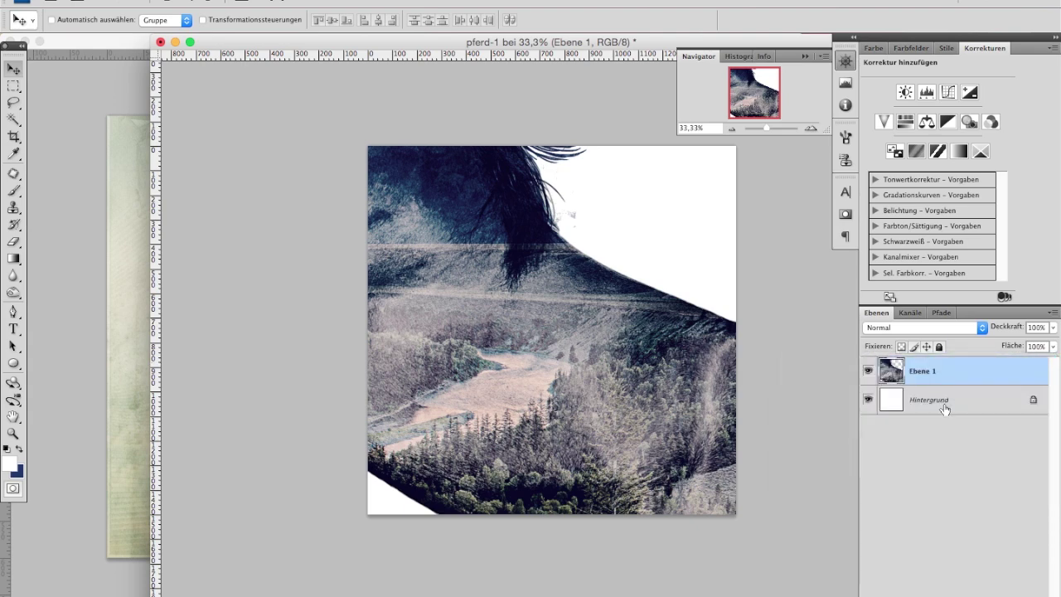
{"action": "right_click", "coordinate": [924, 373]}
{"action": "left_click", "coordinate": [881, 391]}
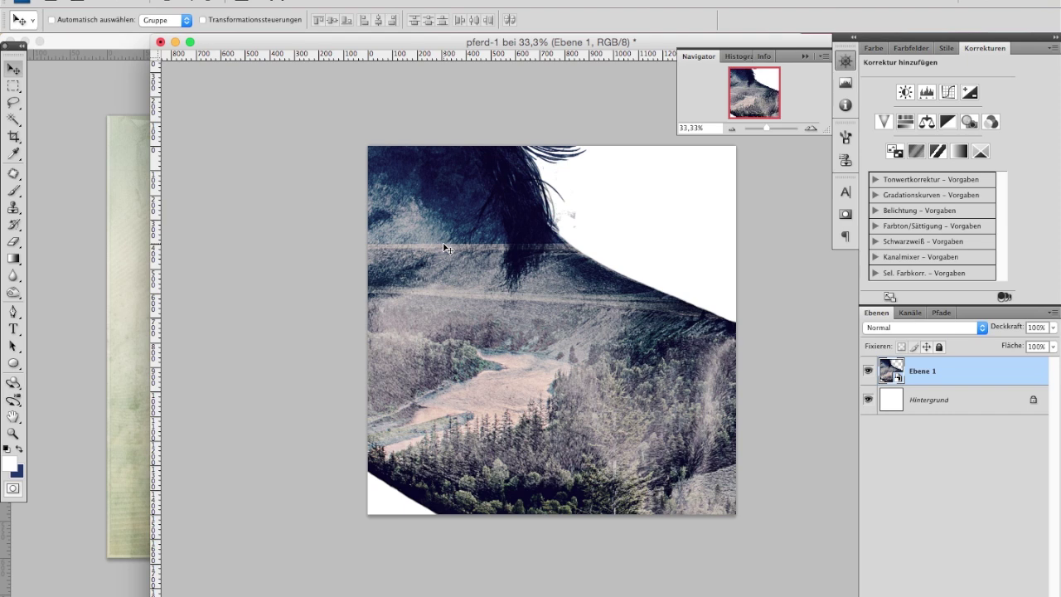
Free-transform Ebene 1 with linked proportions down to 50% and fit the rearing horse on the canvas.
{"action": "key", "text": "ctrl+t"}
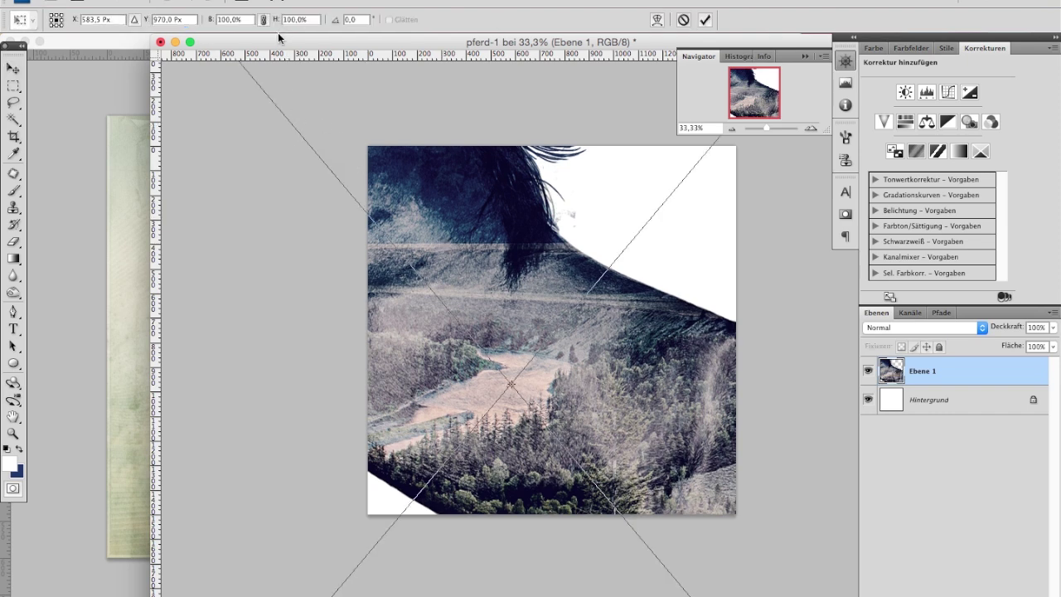
{"action": "left_click", "coordinate": [264, 19]}
{"action": "left_click_drag", "start_coordinate": [220, 107], "coordinate": [386, 269]}
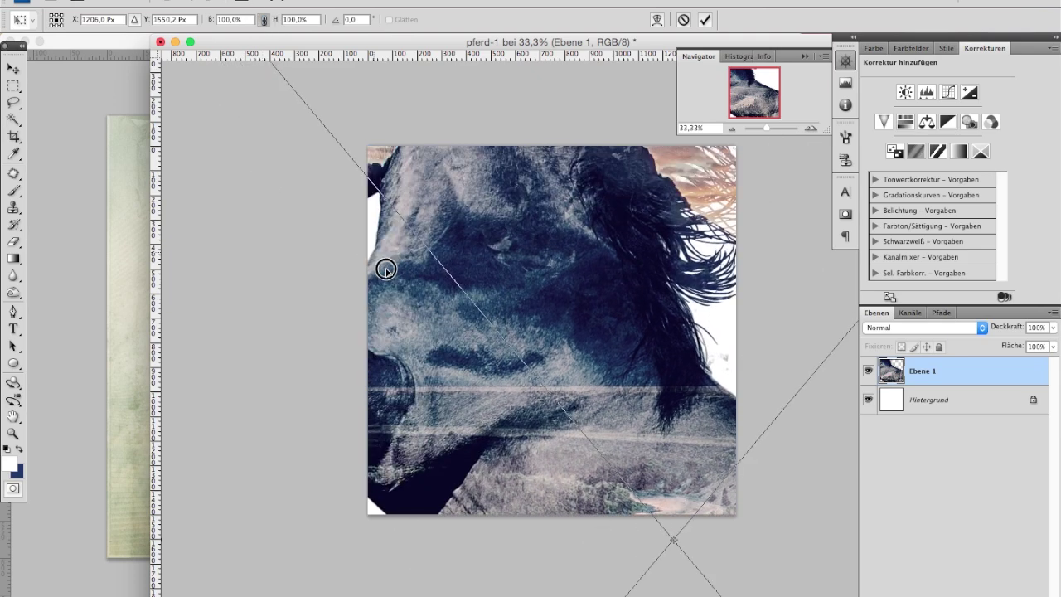
{"action": "left_click_drag", "start_coordinate": [332, 244], "coordinate": [413, 366]}
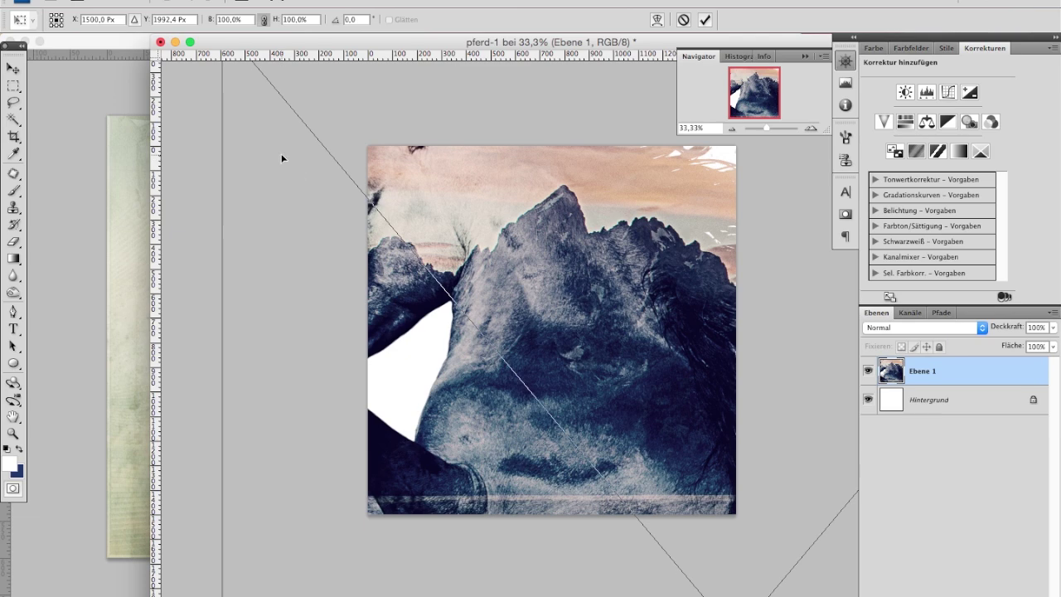
{"action": "left_click_drag", "start_coordinate": [238, 97], "coordinate": [492, 386]}
{"action": "left_click_drag", "start_coordinate": [559, 419], "coordinate": [467, 254]}
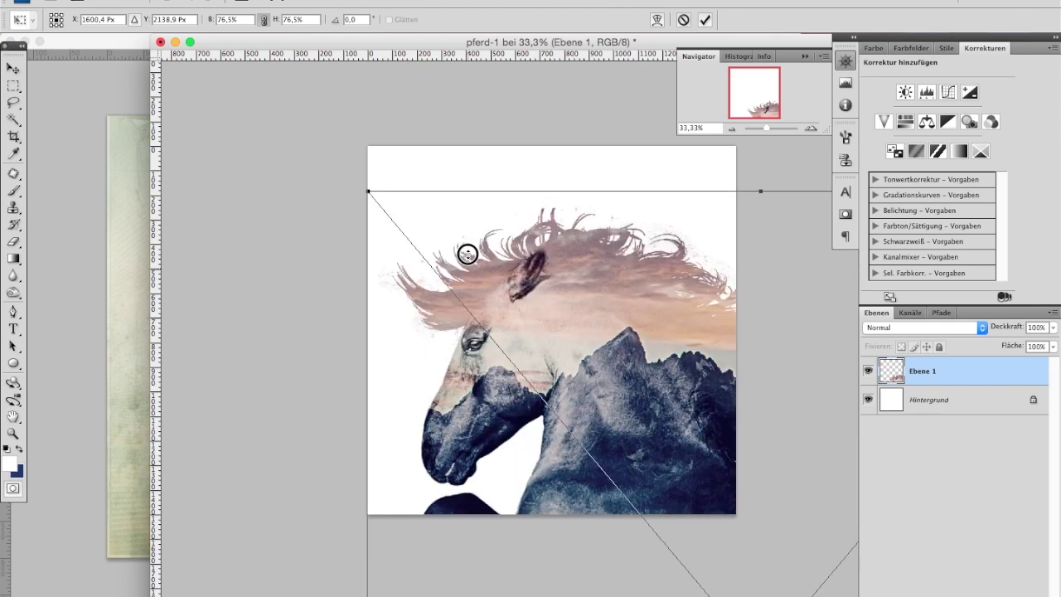
{"action": "left_click_drag", "start_coordinate": [368, 190], "coordinate": [502, 326]}
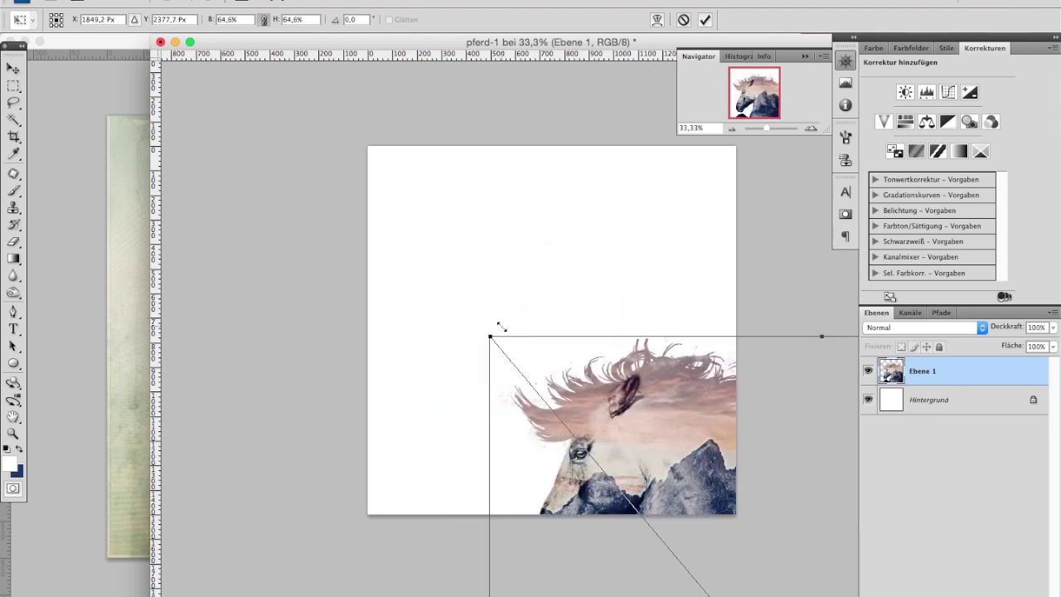
{"action": "left_click_drag", "start_coordinate": [592, 407], "coordinate": [480, 259]}
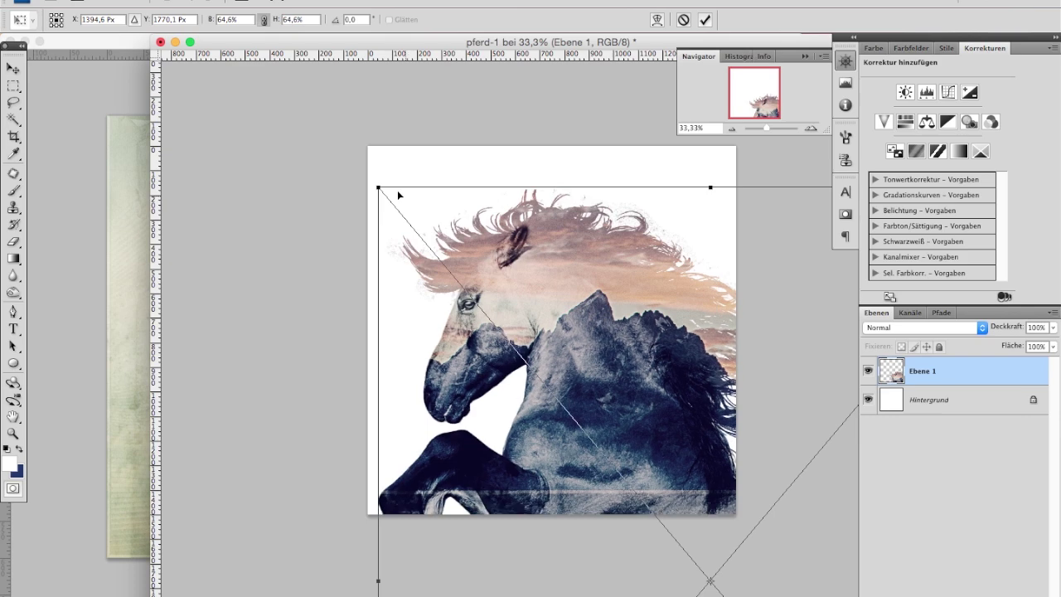
{"action": "left_click_drag", "start_coordinate": [379, 189], "coordinate": [530, 366]}
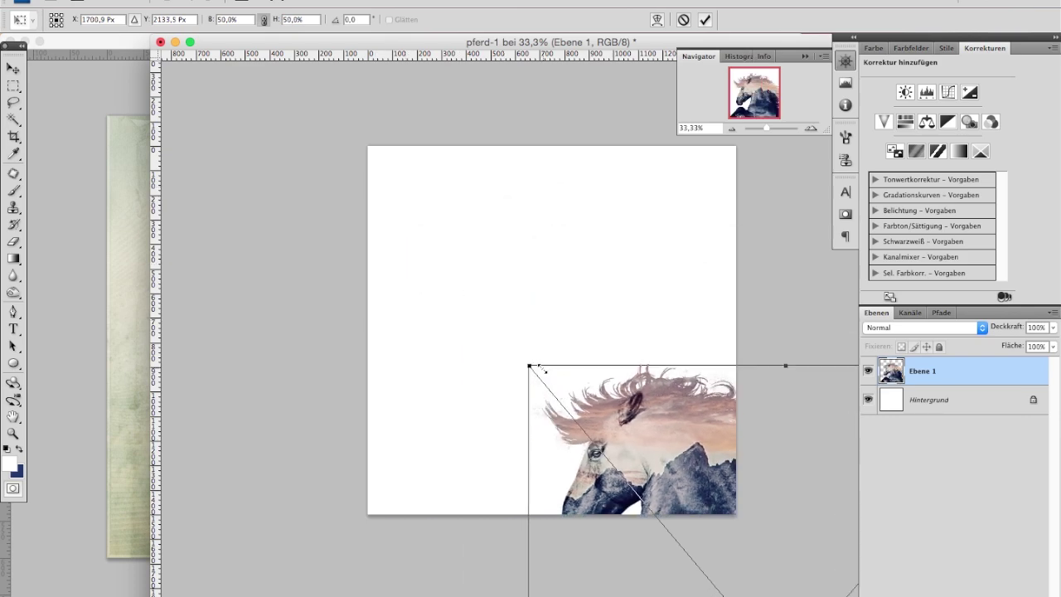
{"action": "left_click_drag", "start_coordinate": [621, 414], "coordinate": [482, 222]}
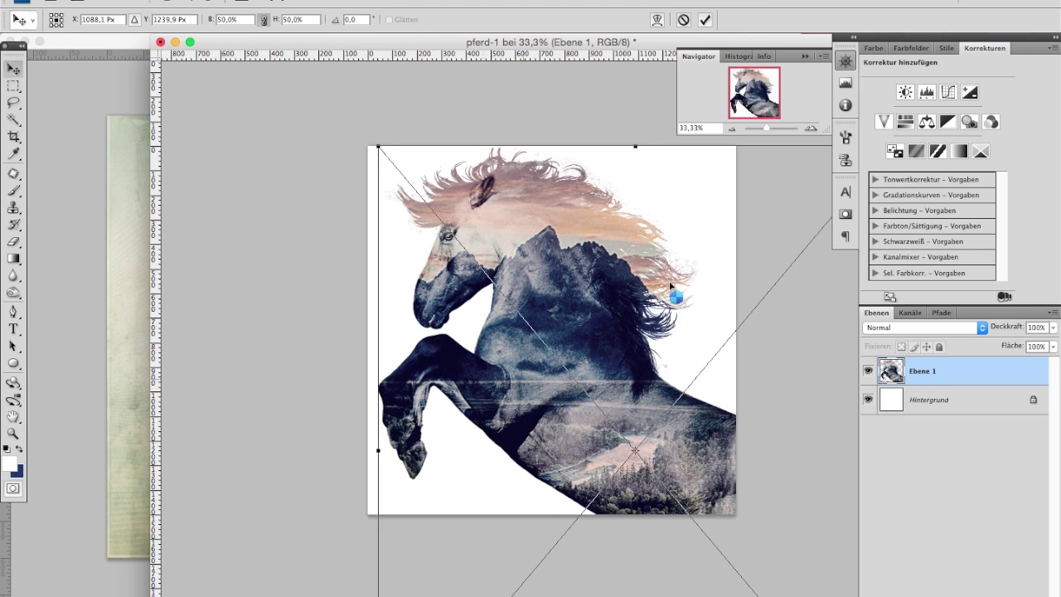
{"action": "key", "text": "Return"}
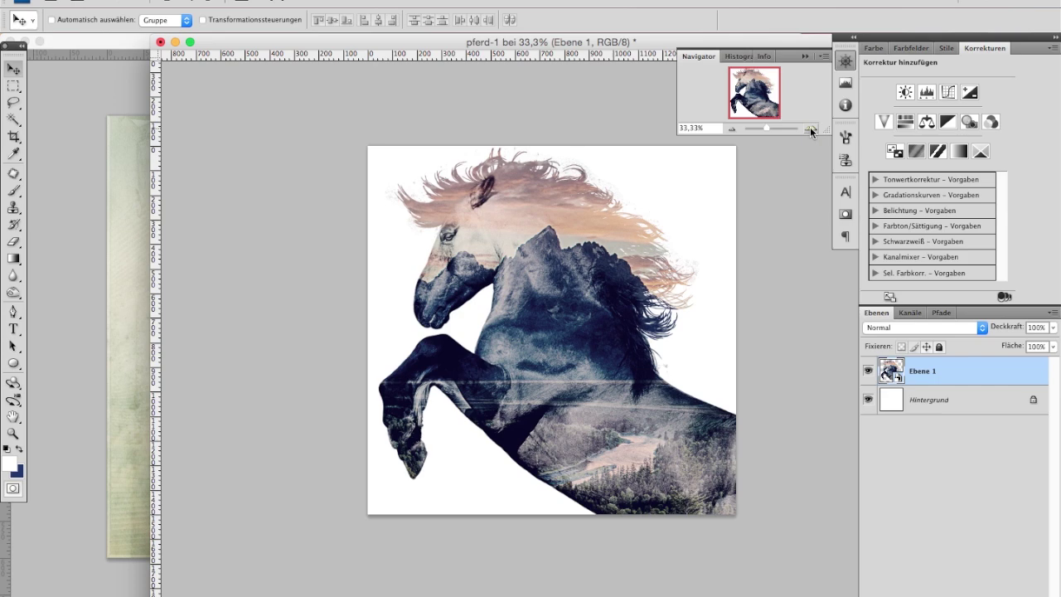
Zoom in on the horse, back out to 33.33%, and switch to full-screen view.
{"action": "left_click", "coordinate": [811, 128]}
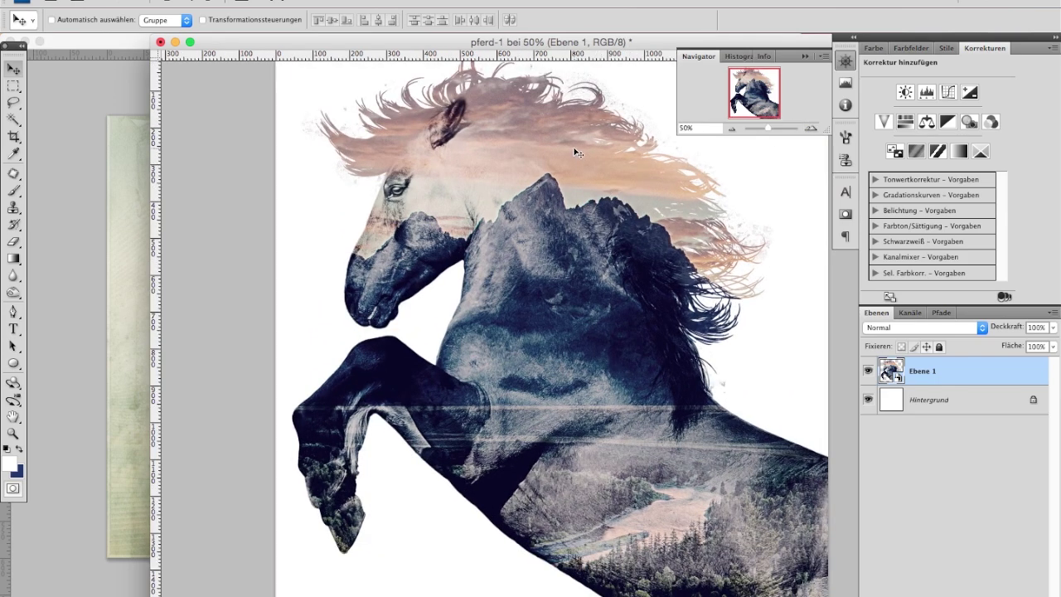
{"action": "scroll", "coordinate": [541, 177], "scroll_direction": "up", "scroll_amount": 1}
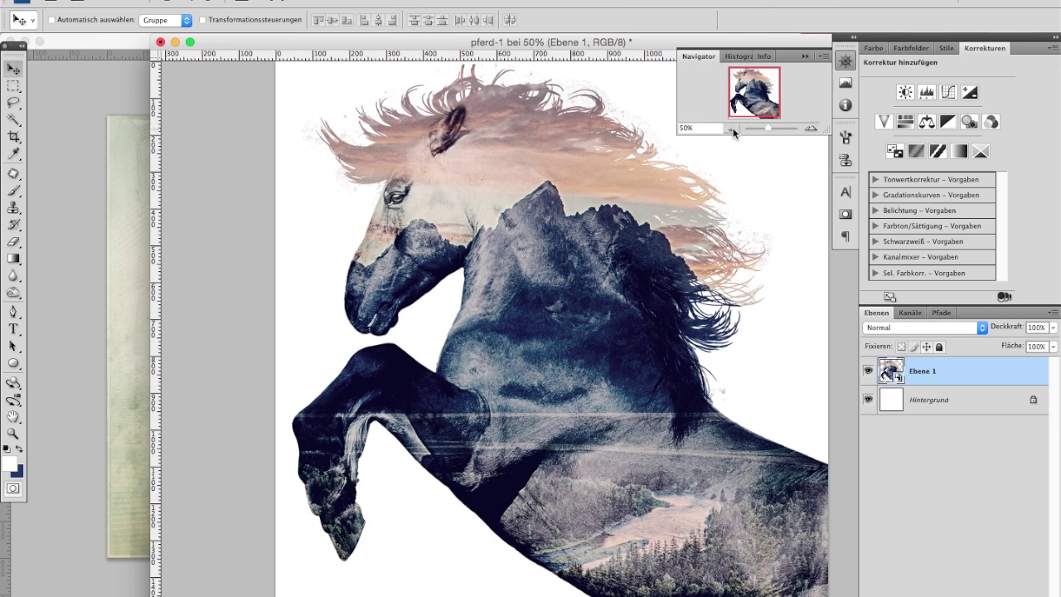
{"action": "left_click", "coordinate": [732, 130]}
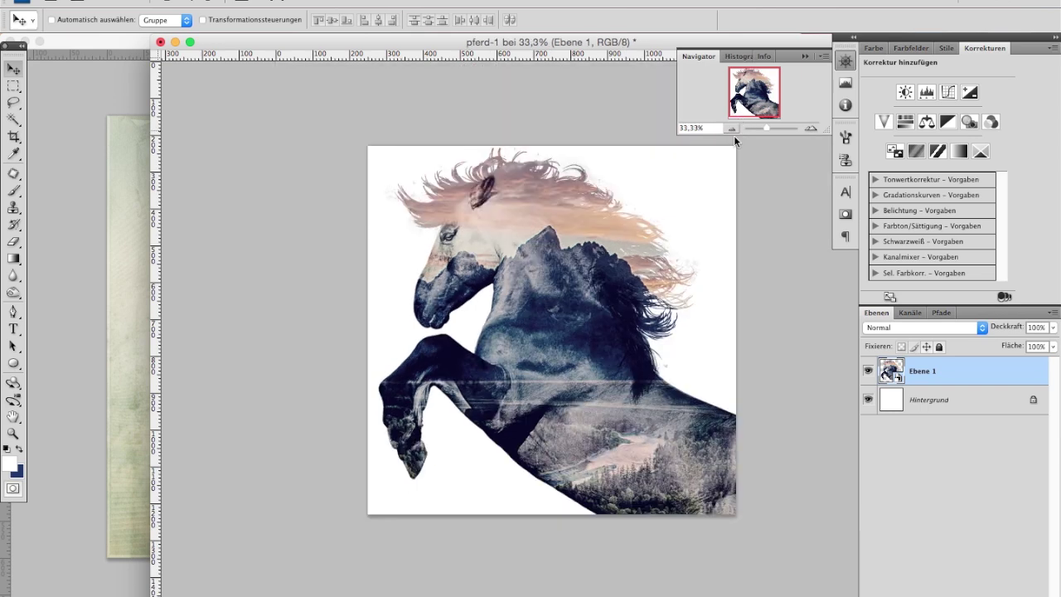
{"action": "key", "text": "f"}
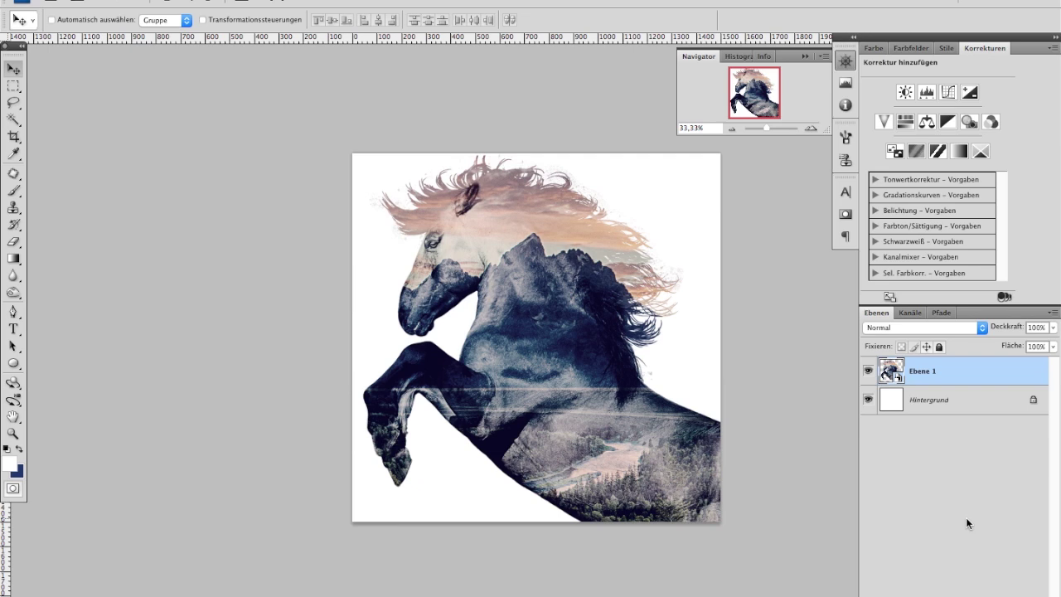
{"action": "left_click", "coordinate": [1018, 594]}
Move the new Ebene 2 below the horse layer and fill it with dark blue #213770.
{"action": "left_click_drag", "start_coordinate": [959, 378], "coordinate": [951, 414]}
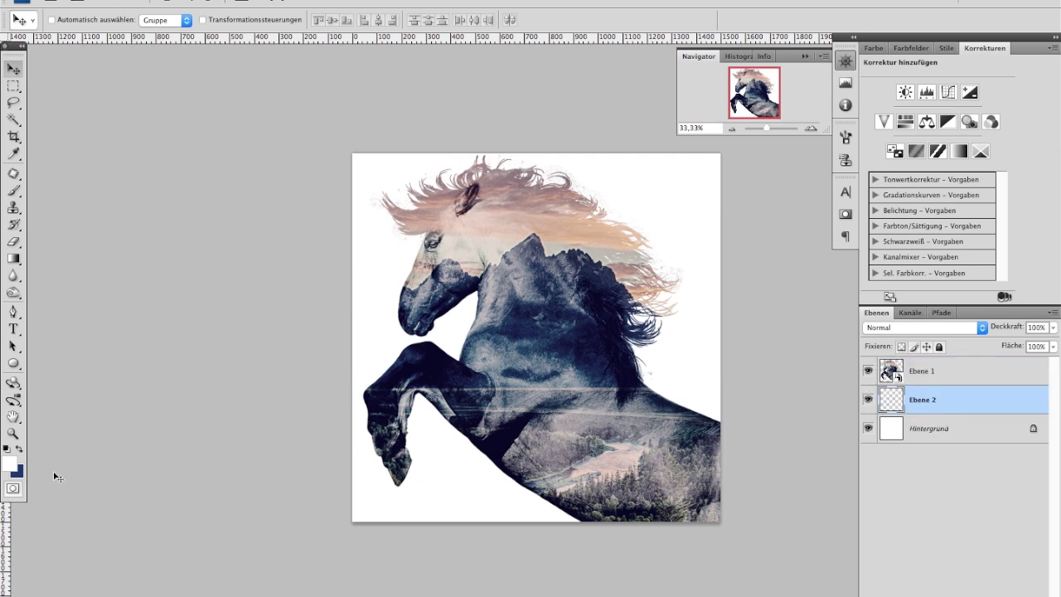
{"action": "left_click", "coordinate": [22, 477]}
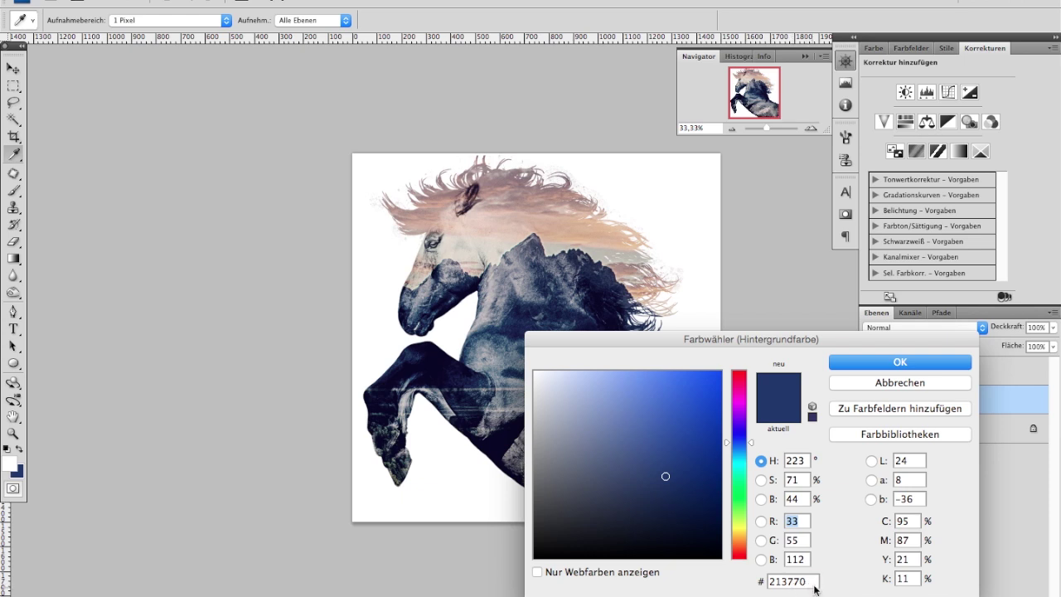
{"action": "left_click", "coordinate": [888, 385]}
{"action": "key", "text": "v"}
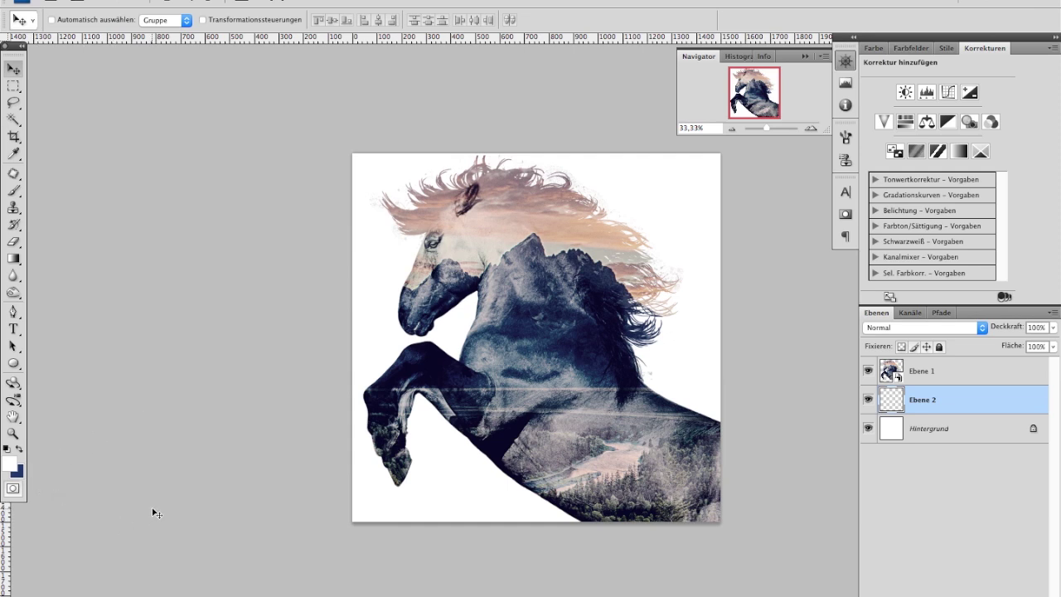
{"action": "key", "text": "ctrl+BackSpace"}
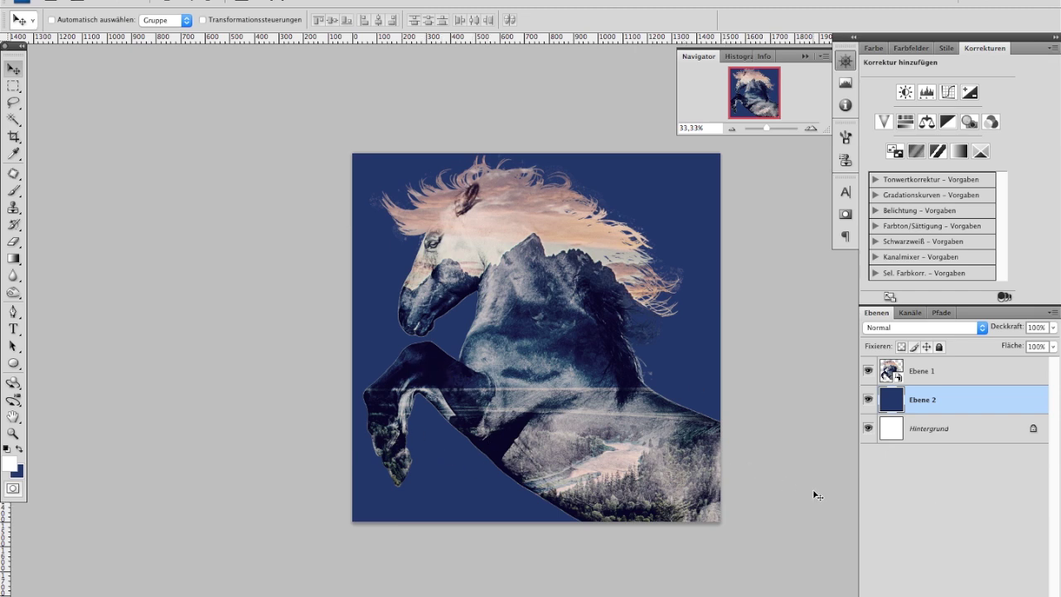
{"action": "left_click", "coordinate": [928, 373]}
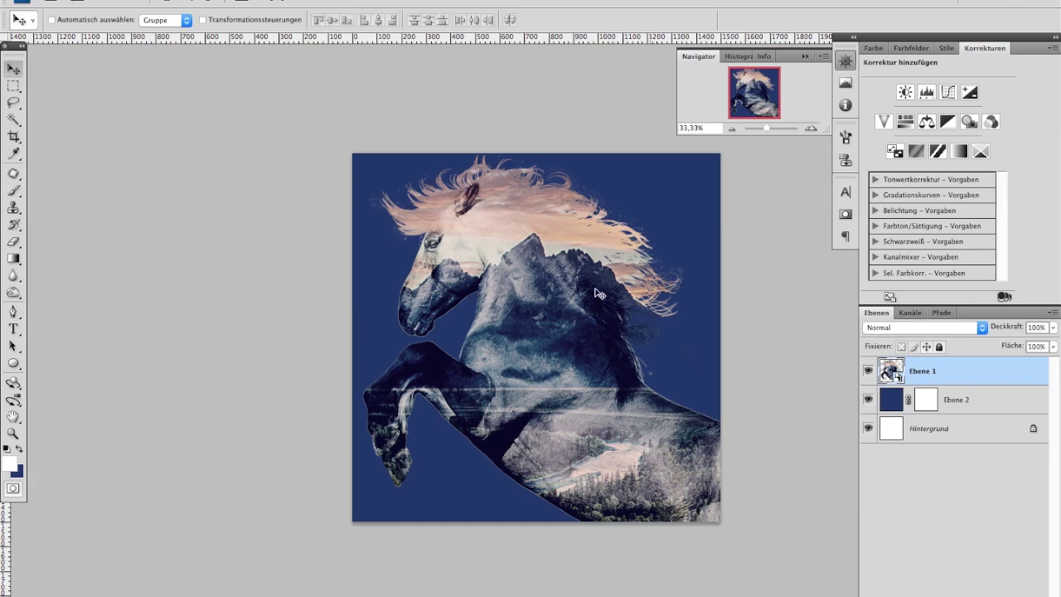
{"action": "left_click", "coordinate": [965, 403]}
Drag the paper texture into the pferd-1 document and close the texture file.
{"action": "key", "text": "f"}
{"action": "key", "text": "f"}
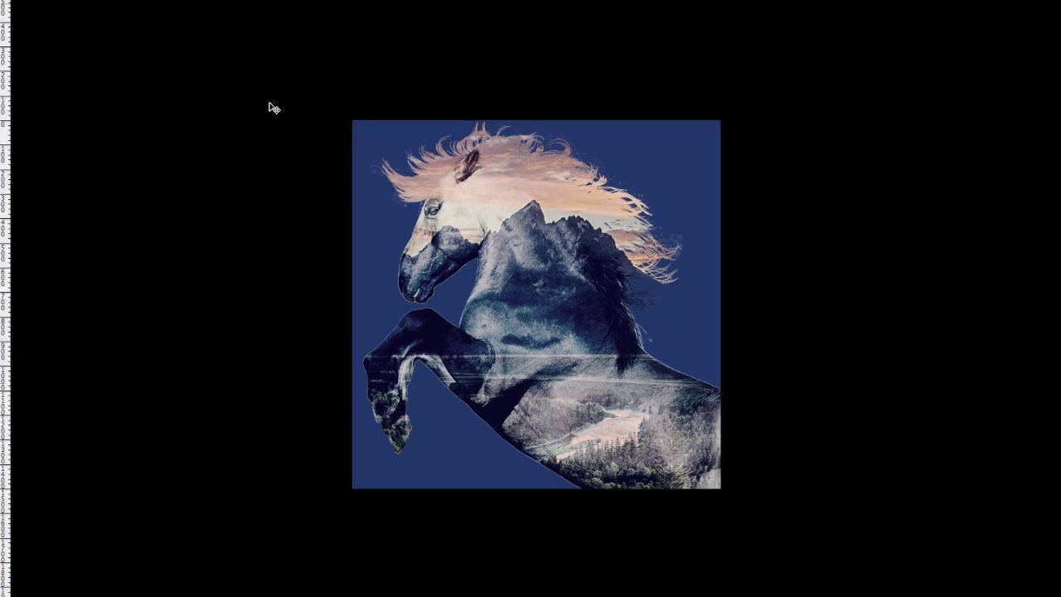
{"action": "key", "text": "f"}
{"action": "key", "text": "f"}
{"action": "key", "text": "f"}
{"action": "key", "text": "f"}
{"action": "left_click", "coordinate": [140, 152]}
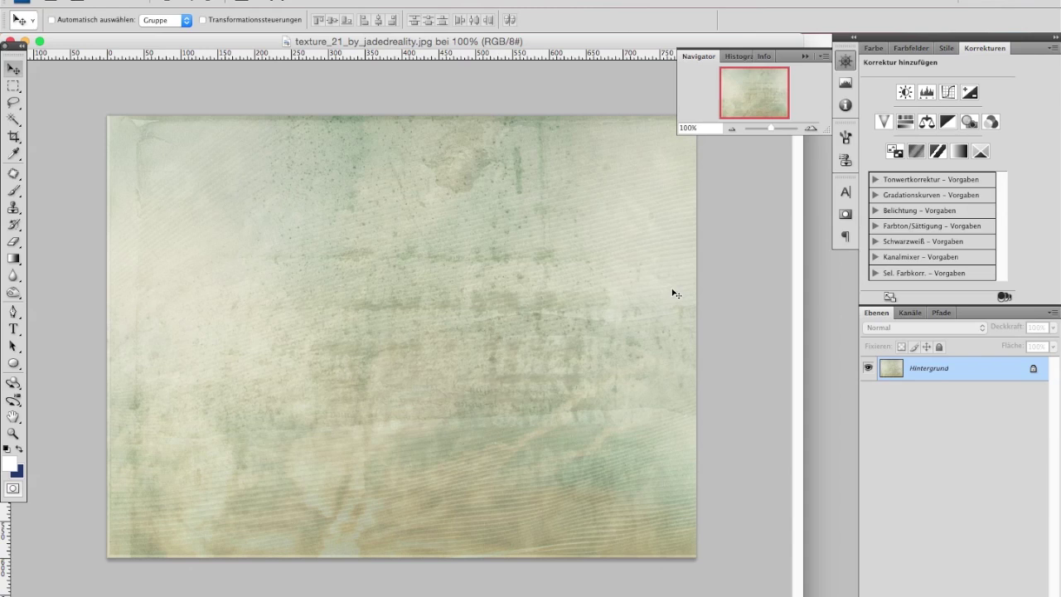
{"action": "left_click_drag", "start_coordinate": [800, 324], "coordinate": [680, 320]}
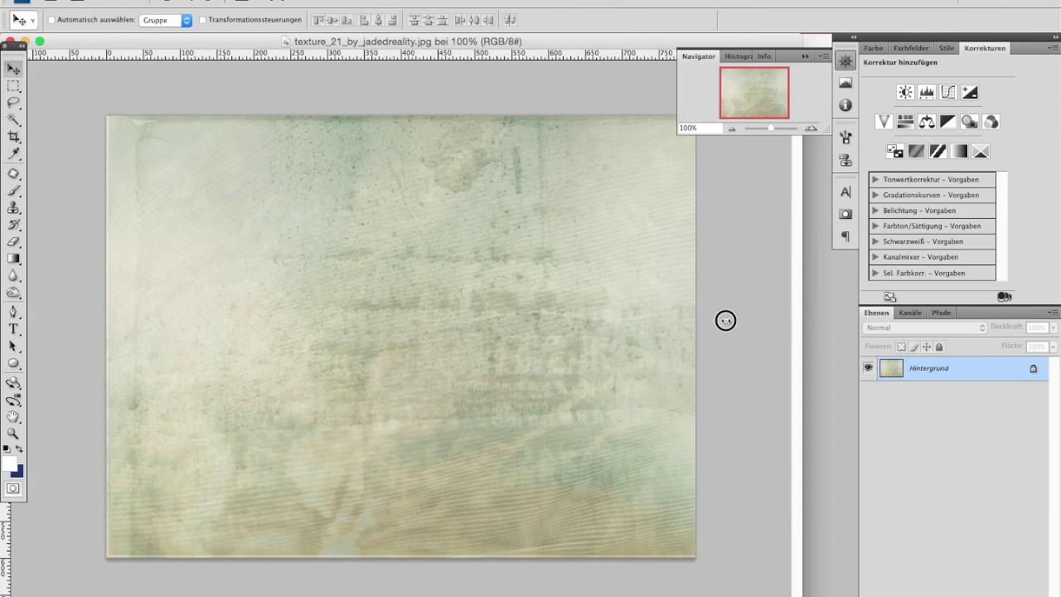
{"action": "left_click_drag", "start_coordinate": [444, 274], "coordinate": [722, 338]}
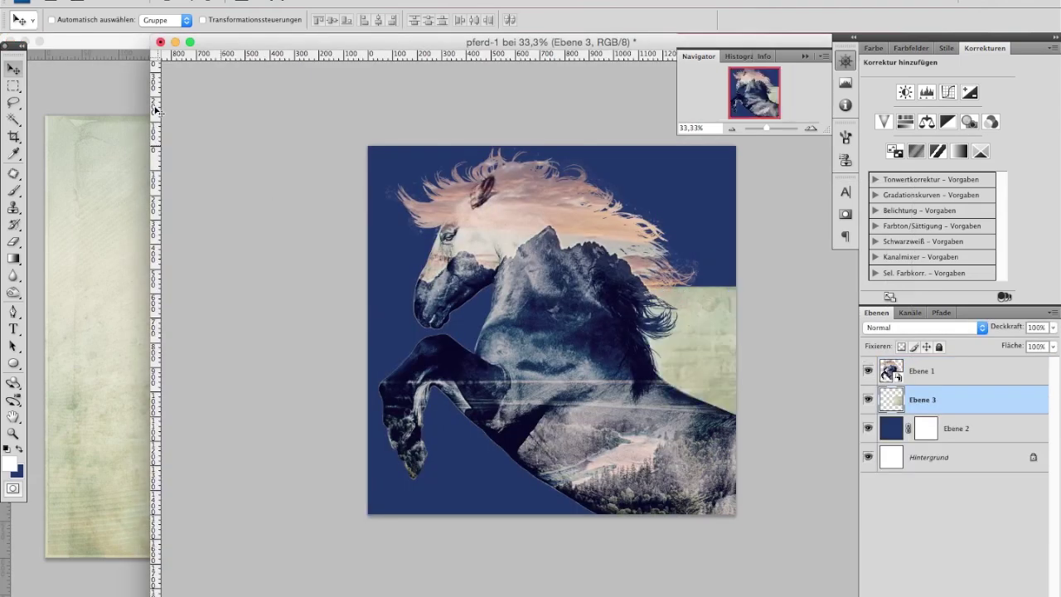
{"action": "left_click", "coordinate": [96, 81]}
{"action": "left_click_drag", "start_coordinate": [79, 39], "coordinate": [127, 69]}
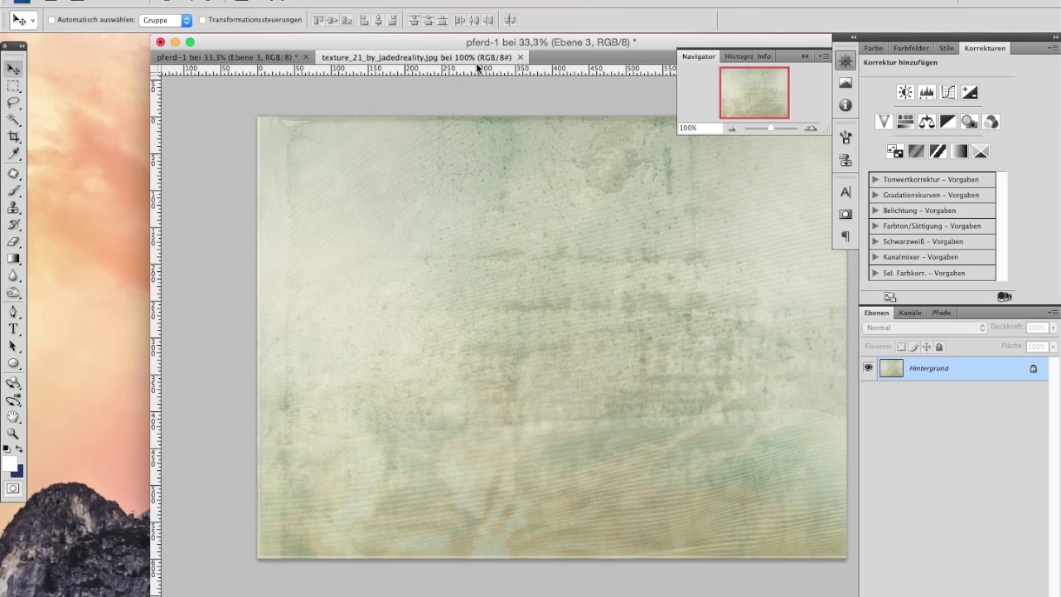
{"action": "left_click", "coordinate": [520, 58]}
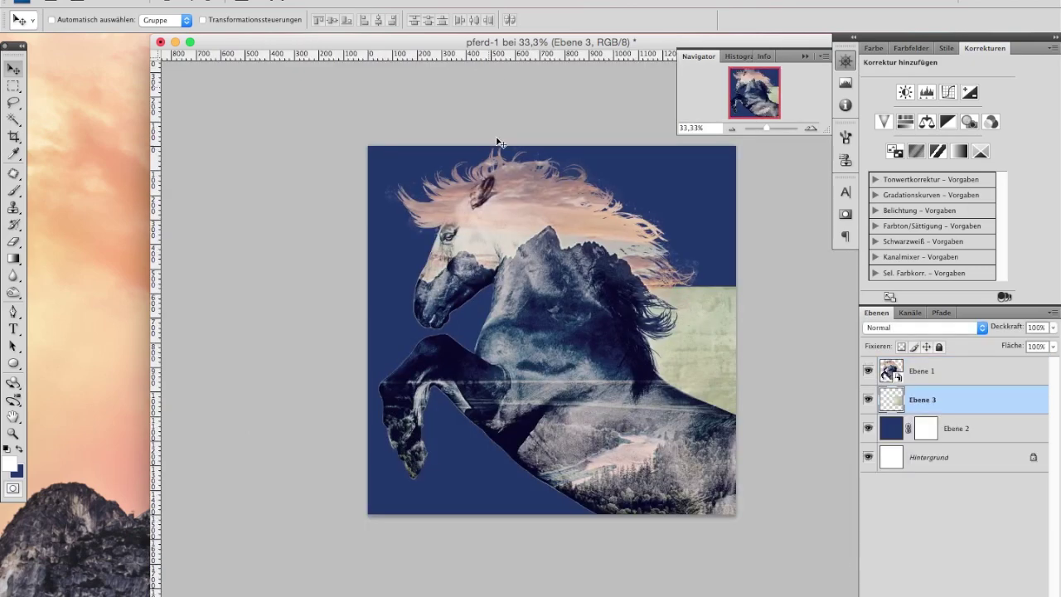
Scale the texture layer Ebene 3 so it covers the entire square canvas.
{"action": "key", "text": "f"}
{"action": "left_click_drag", "start_coordinate": [687, 310], "coordinate": [431, 167]}
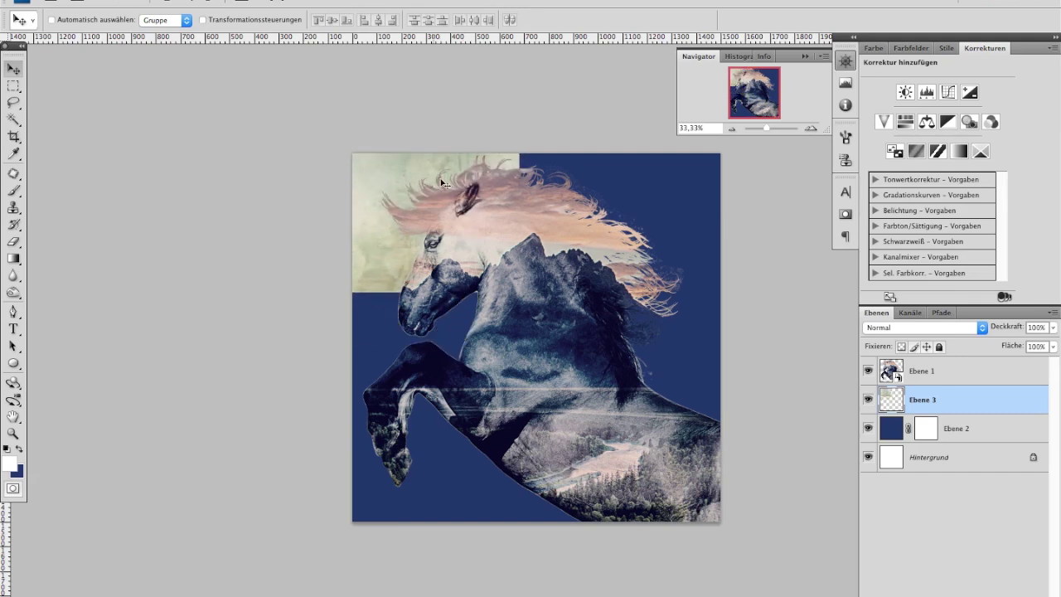
{"action": "key", "text": "ctrl+t"}
{"action": "mouse_move", "coordinate": [511, 290]}
{"action": "left_mouse_down"}
{"action": "mouse_move", "coordinate": [611, 403]}
{"action": "mouse_move", "coordinate": [705, 445]}
{"action": "mouse_move", "coordinate": [744, 521]}
{"action": "mouse_move", "coordinate": [733, 538]}
{"action": "left_mouse_up"}
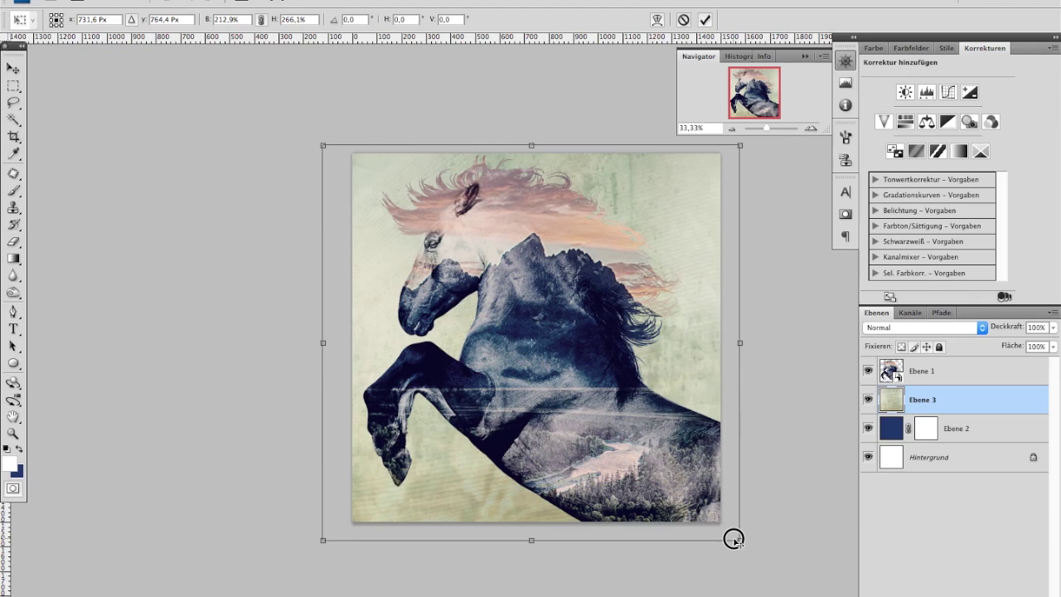
{"action": "key", "text": "Return"}
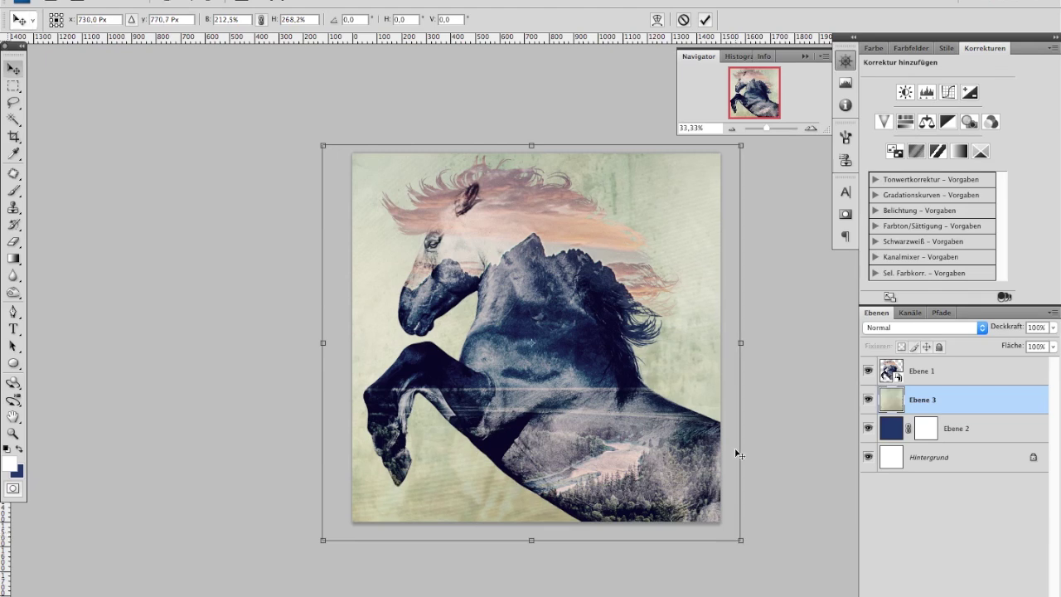
{"action": "left_click_drag", "start_coordinate": [734, 339], "coordinate": [698, 320]}
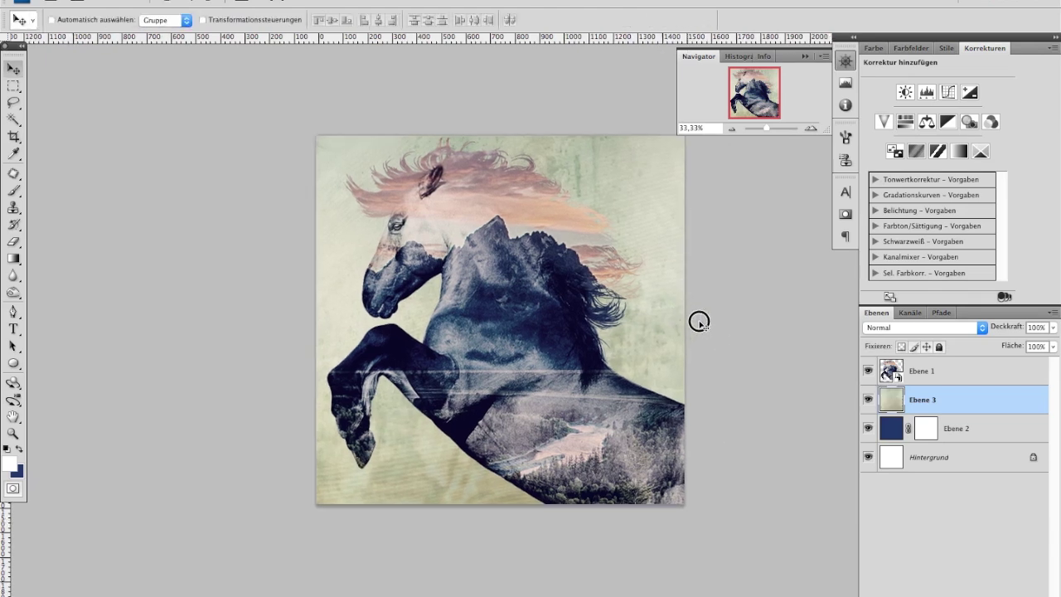
{"action": "left_click", "coordinate": [914, 332]}
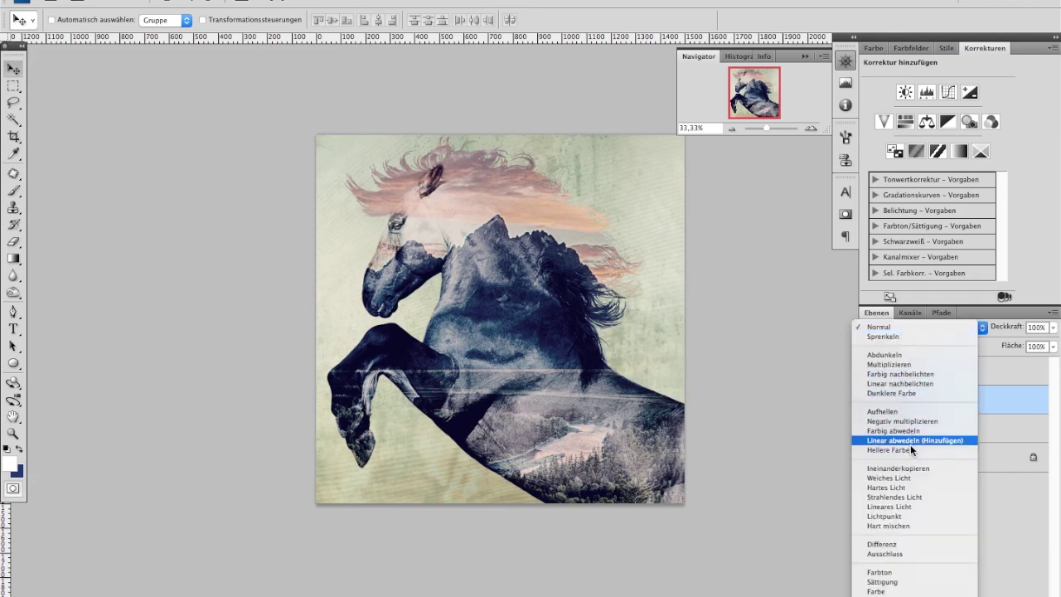
Blend Ebene 3 in Hartes Licht after trying Weiches Licht and Ineinanderkopieren, then target Ebene 2's mask.
{"action": "left_click", "coordinate": [906, 488]}
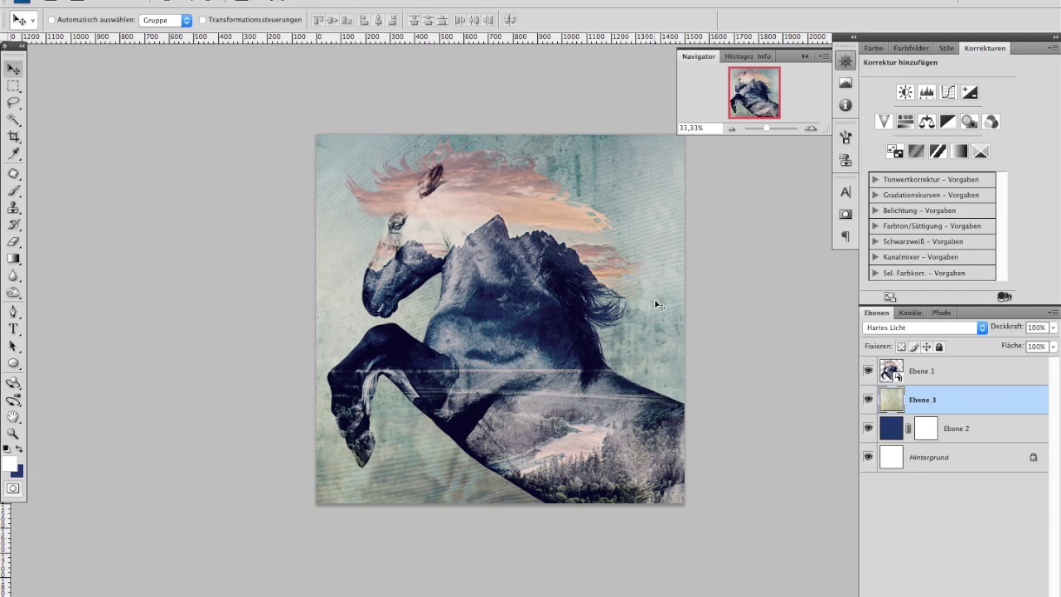
{"action": "left_click", "coordinate": [912, 328]}
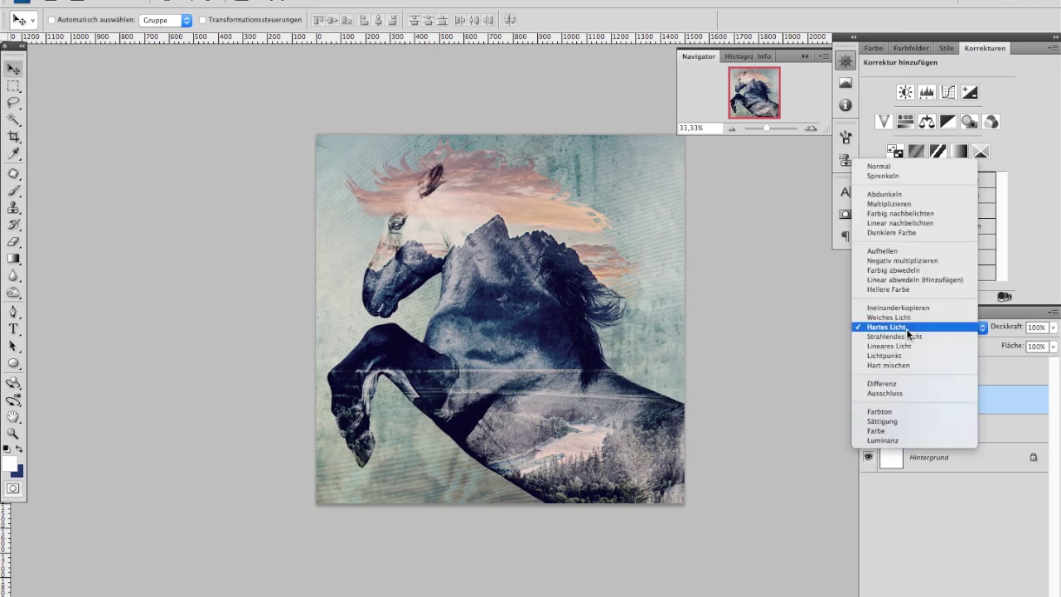
{"action": "left_click", "coordinate": [901, 315]}
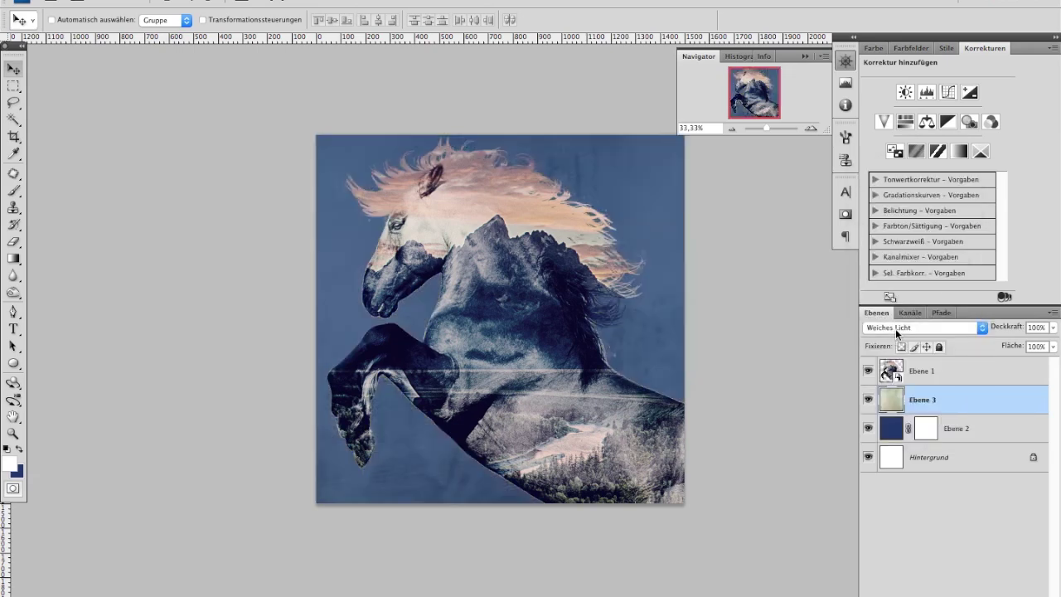
{"action": "left_click", "coordinate": [900, 327]}
{"action": "left_click", "coordinate": [896, 318]}
{"action": "left_click", "coordinate": [901, 327]}
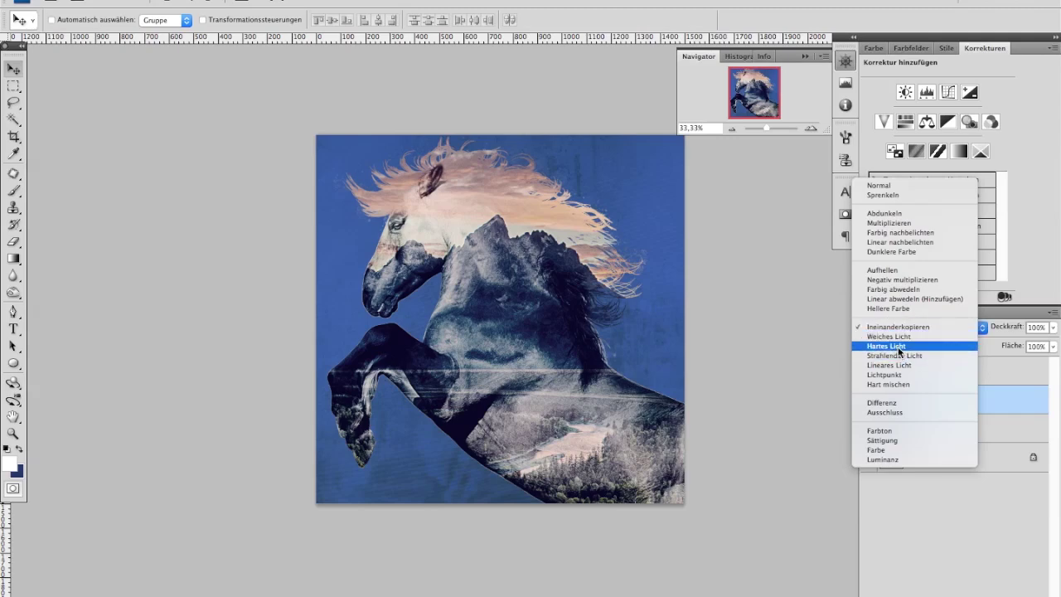
{"action": "left_click", "coordinate": [897, 345]}
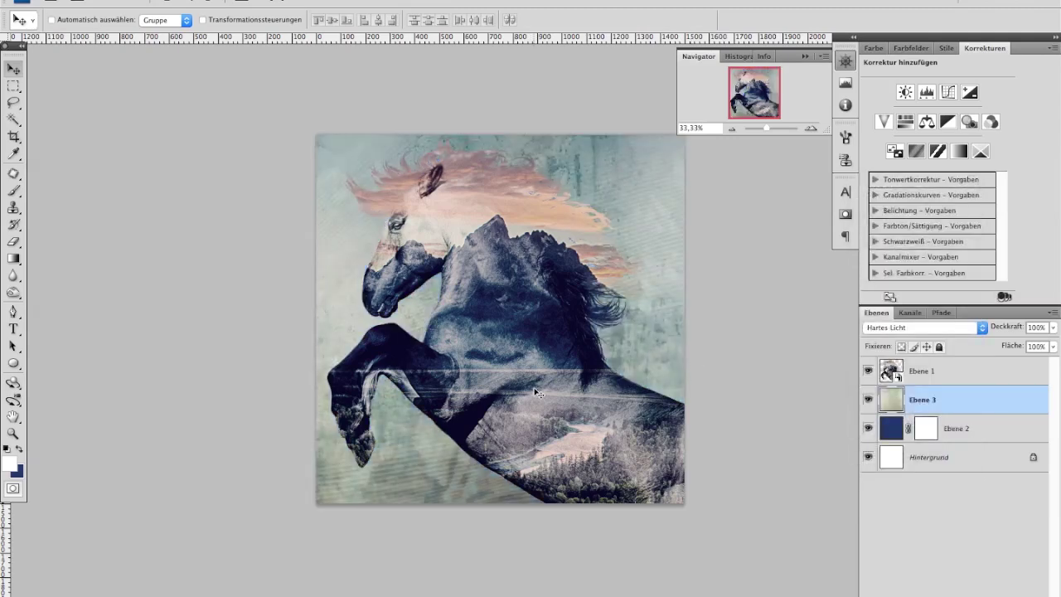
{"action": "left_click", "coordinate": [925, 428]}
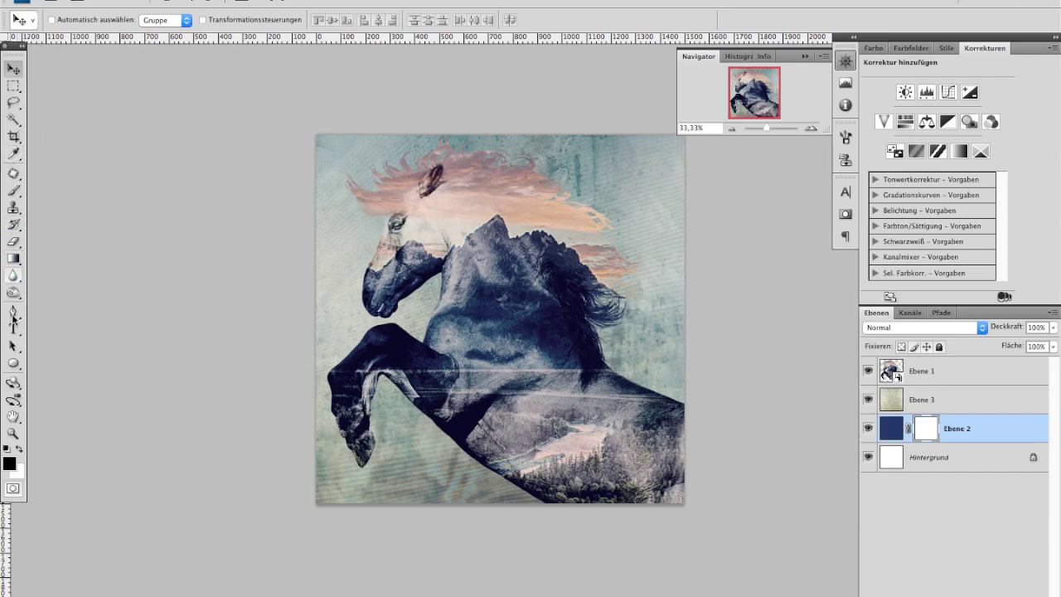
{"action": "left_click_drag", "start_coordinate": [14, 258], "coordinate": [53, 266]}
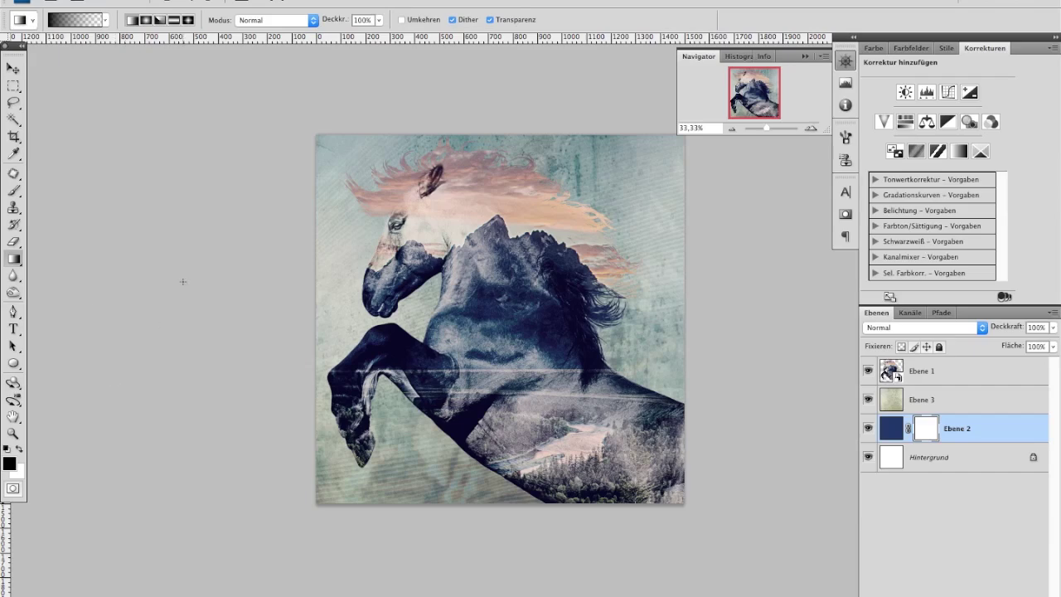
Fade Ebene 2's mask with gradients drawn inward from the upper-left and lower-left corners.
{"action": "left_click_drag", "start_coordinate": [205, 92], "coordinate": [361, 238]}
{"action": "left_click_drag", "start_coordinate": [259, 570], "coordinate": [492, 367]}
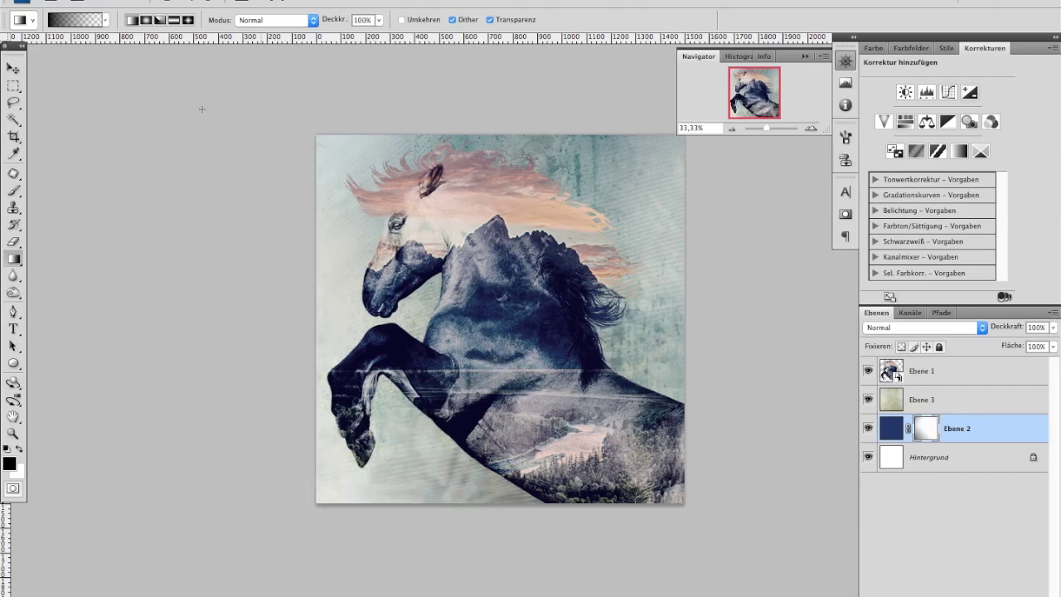
{"action": "left_click", "coordinate": [13, 68]}
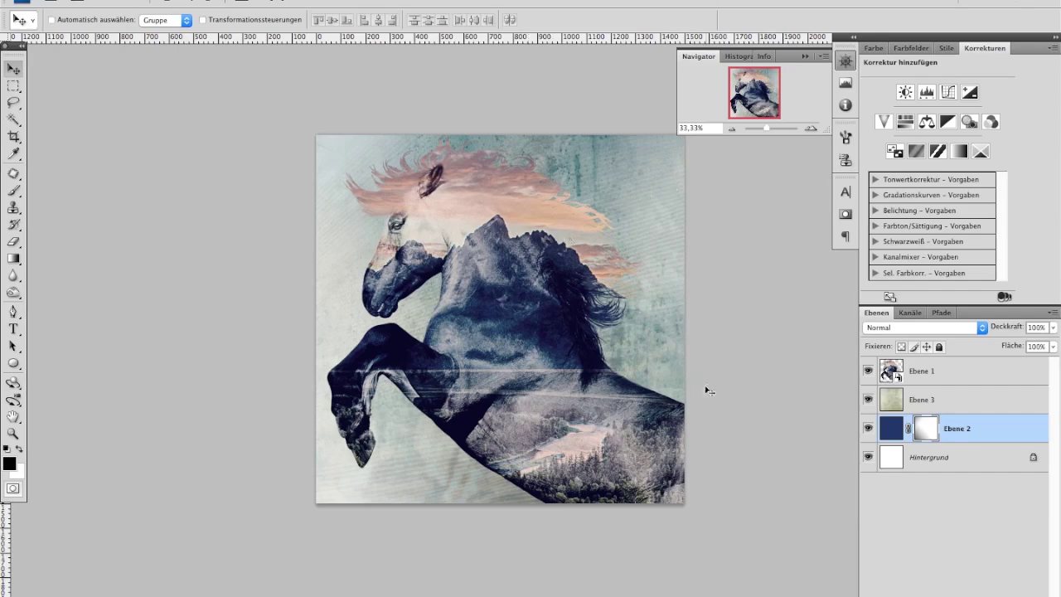
Duplicate Ebene 3 to the top at 25% opacity, then stamp all visible layers into Ebene 4.
{"action": "left_click_drag", "start_coordinate": [932, 401], "coordinate": [1013, 596]}
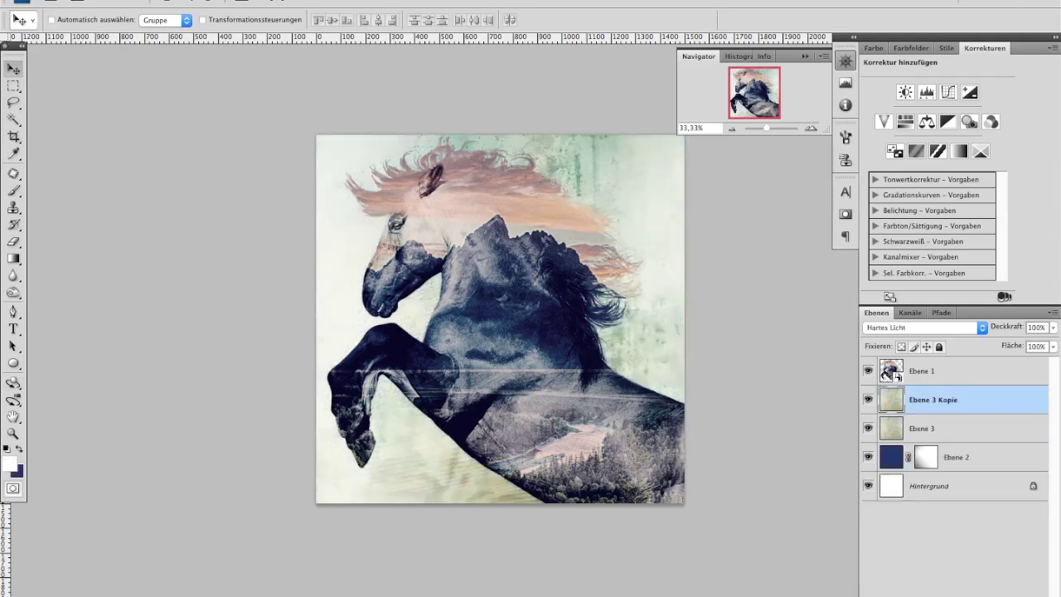
{"action": "left_click_drag", "start_coordinate": [940, 405], "coordinate": [945, 365]}
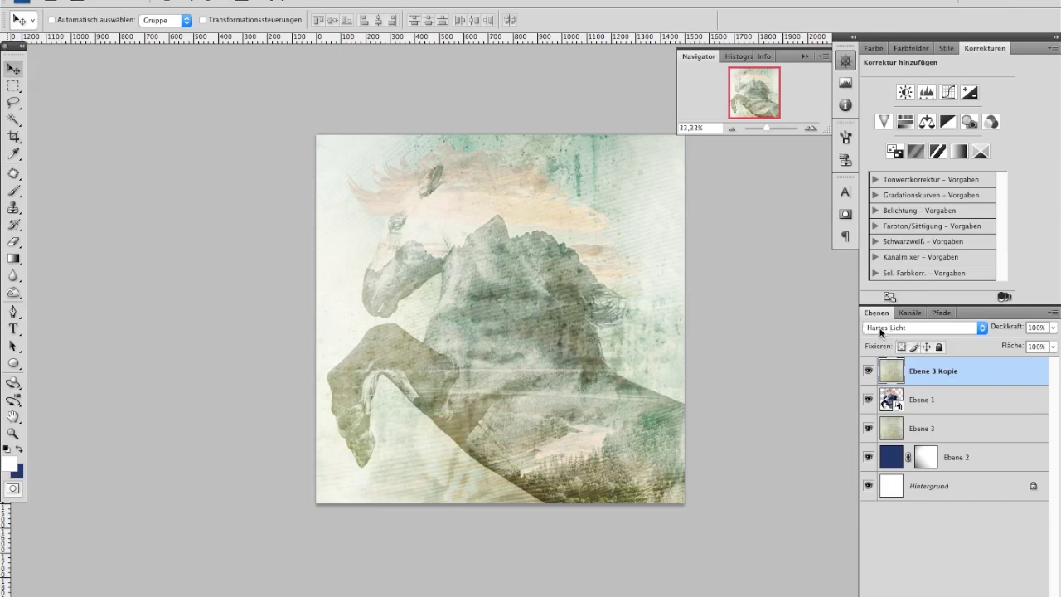
{"action": "left_click", "coordinate": [1038, 327]}
{"action": "type", "text": "25"}
{"action": "key", "text": "Return"}
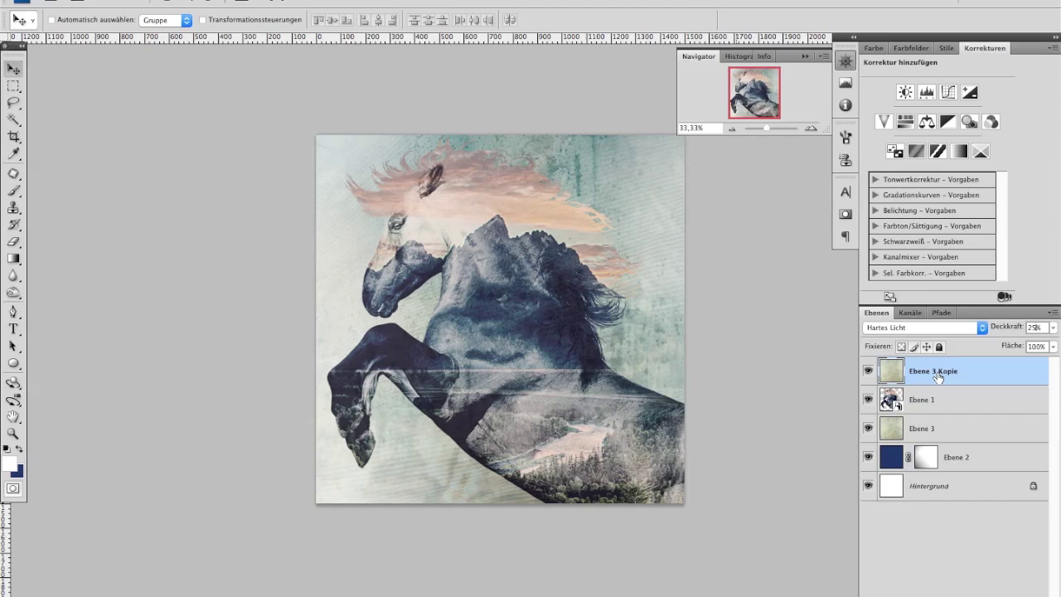
{"action": "key", "text": "ctrl+alt+shift+e"}
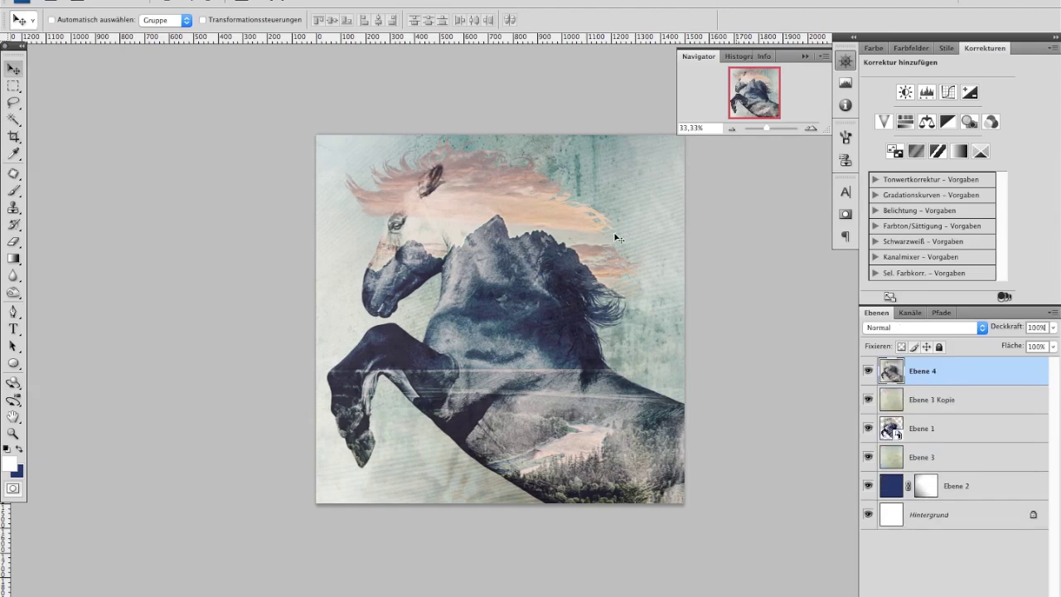
Copy a slightly inset rectangle of the artwork to Ebene 5 and hide the layers beneath it.
{"action": "left_click", "coordinate": [12, 86]}
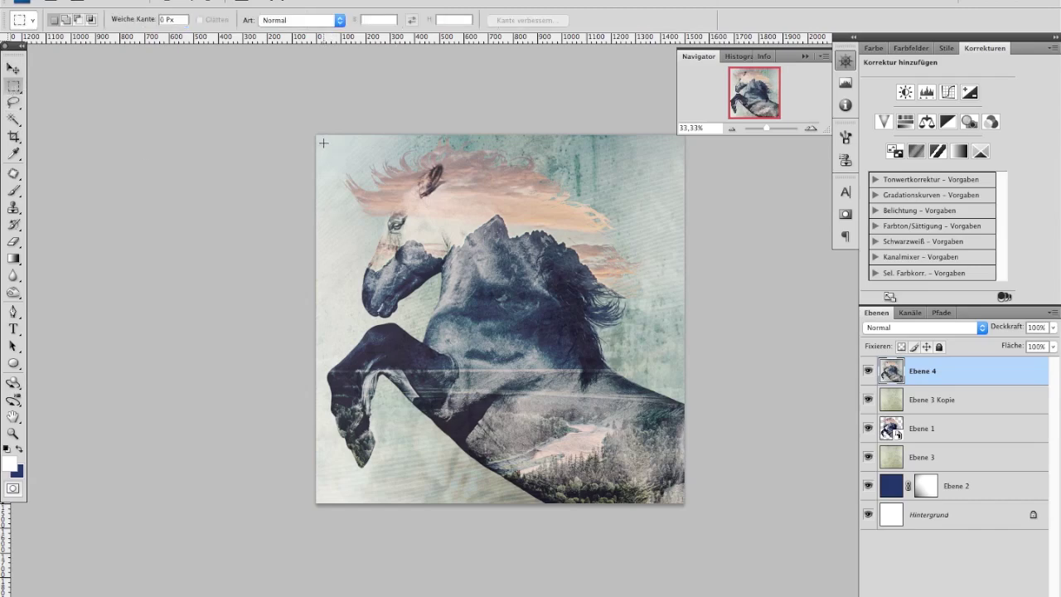
{"action": "mouse_move", "coordinate": [323, 143]}
{"action": "left_mouse_down"}
{"action": "mouse_move", "coordinate": [531, 420]}
{"action": "mouse_move", "coordinate": [677, 497]}
{"action": "left_mouse_up"}
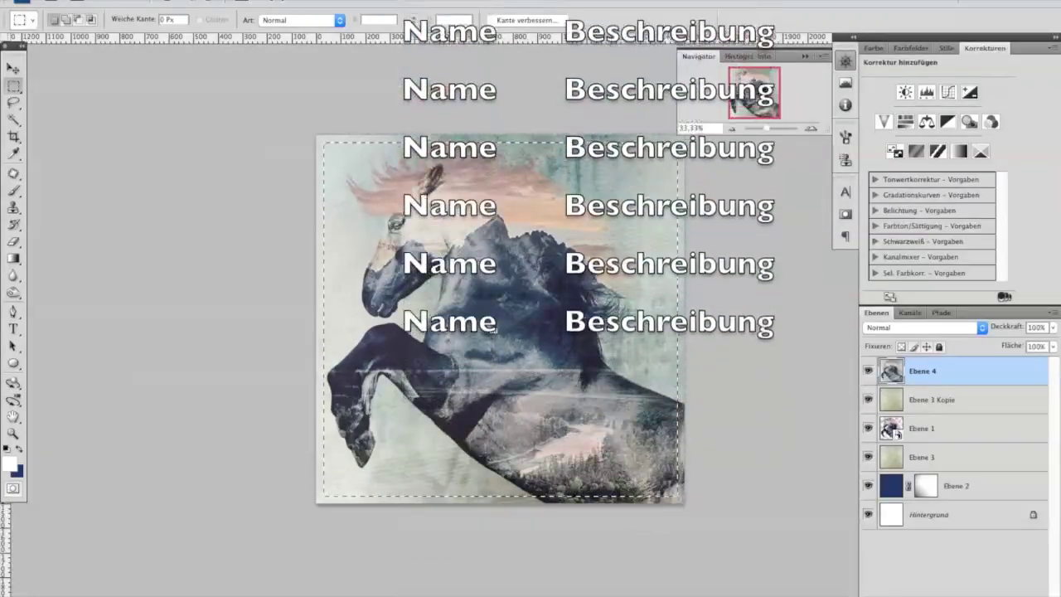
{"action": "key", "text": "ctrl+j"}
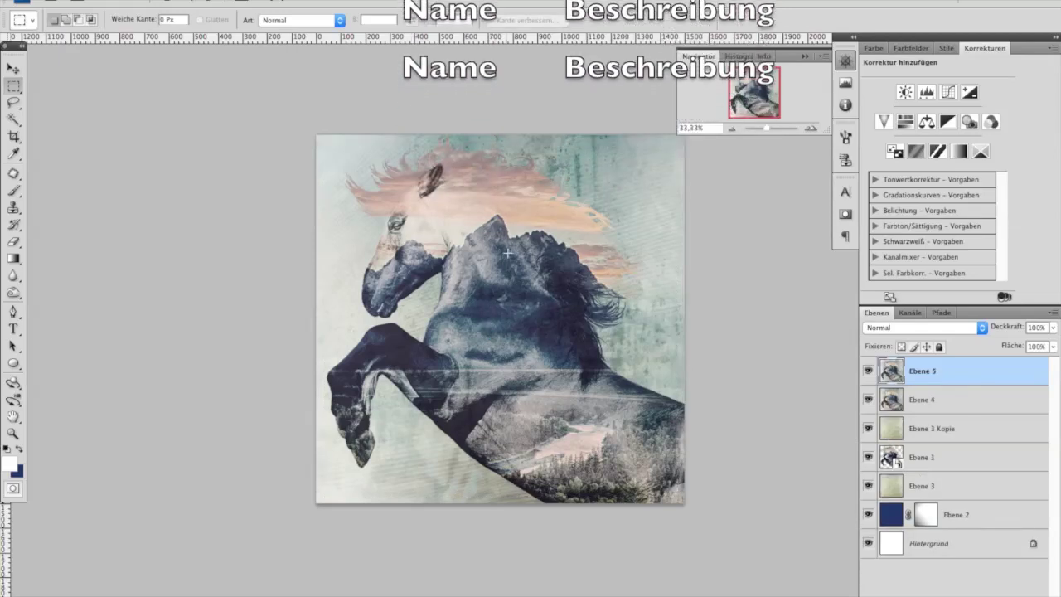
{"action": "left_click_drag", "start_coordinate": [868, 399], "coordinate": [867, 485]}
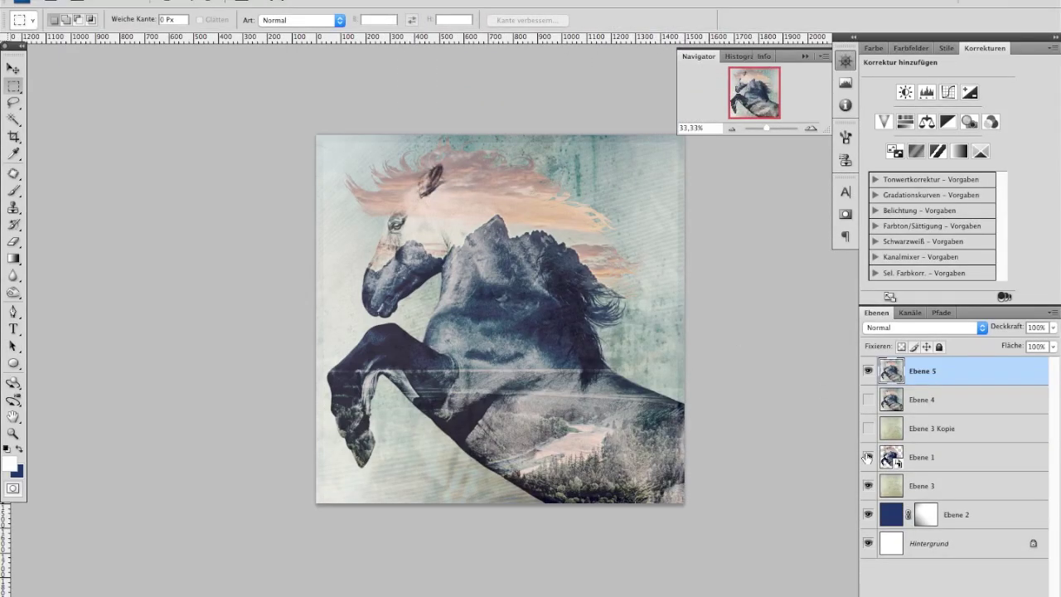
{"action": "left_click_drag", "start_coordinate": [866, 485], "coordinate": [868, 514]}
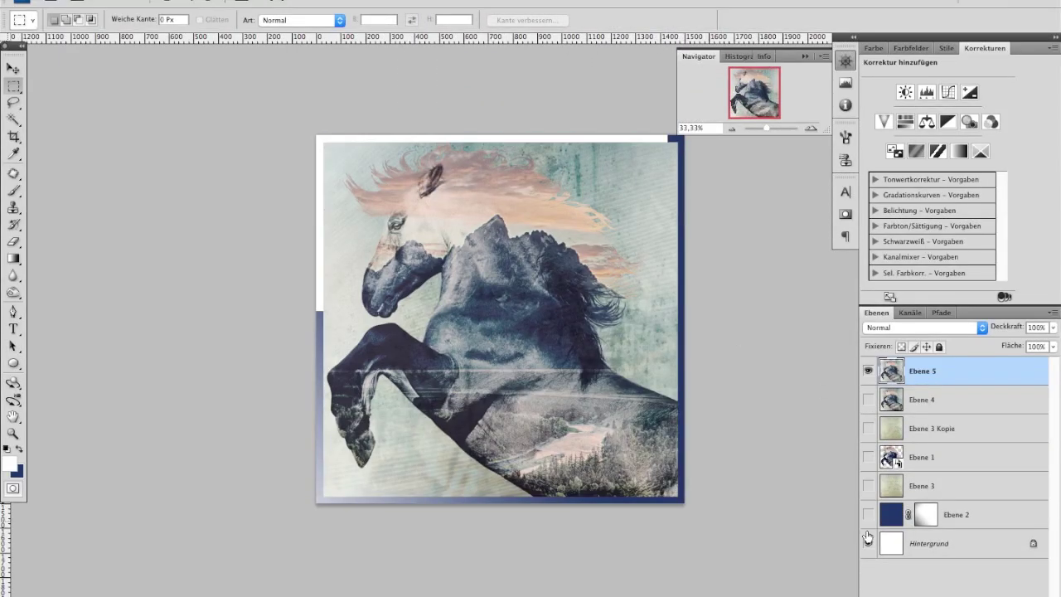
{"action": "left_click", "coordinate": [13, 68]}
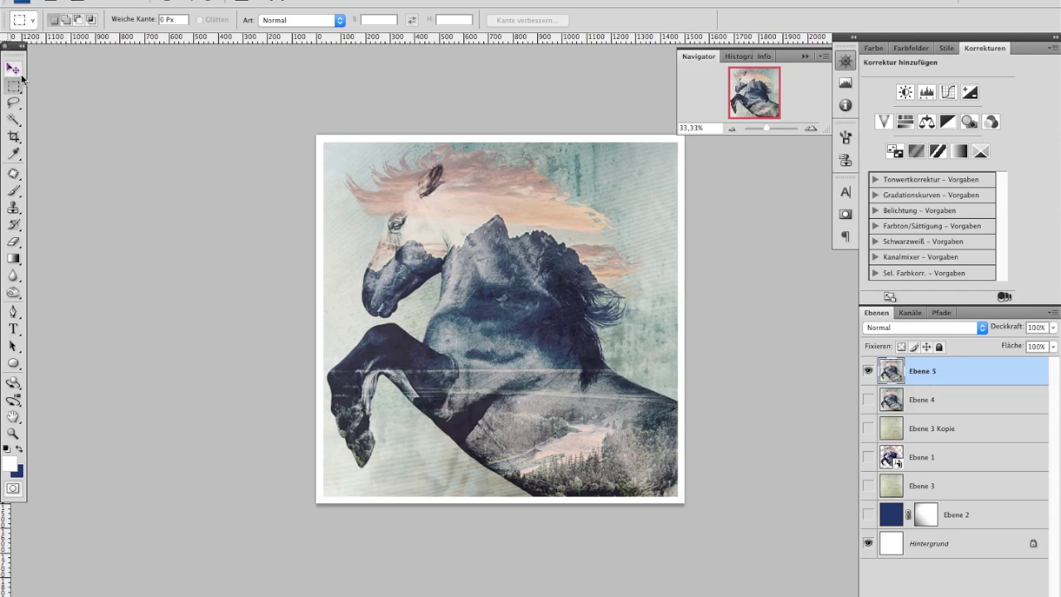